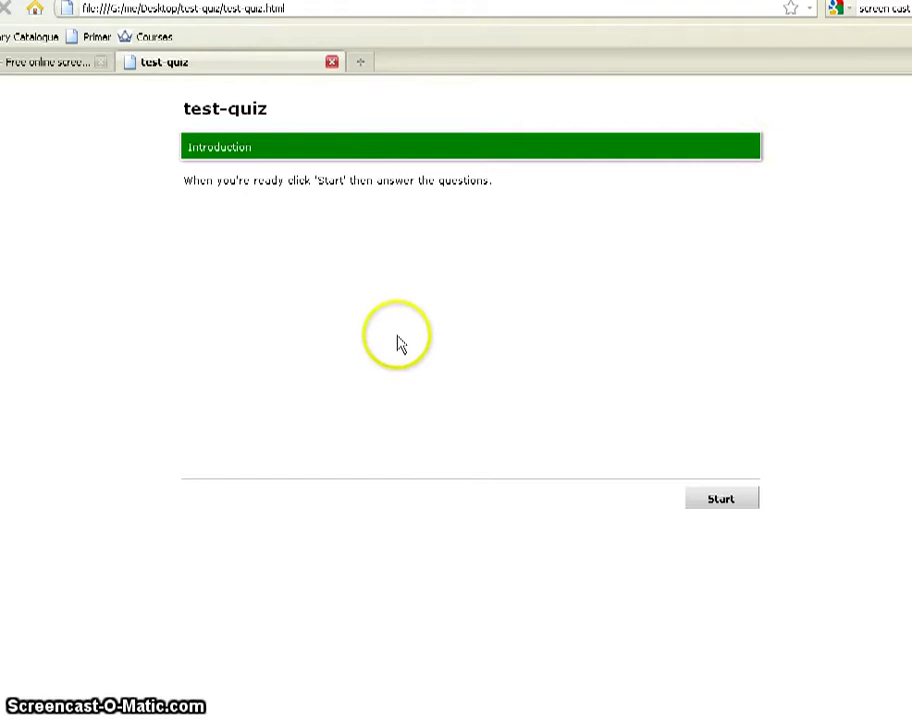
# - Open the source code of the test-quiz page and bring the centered embed section near its end into view
pyautogui.rightClick(396, 304)
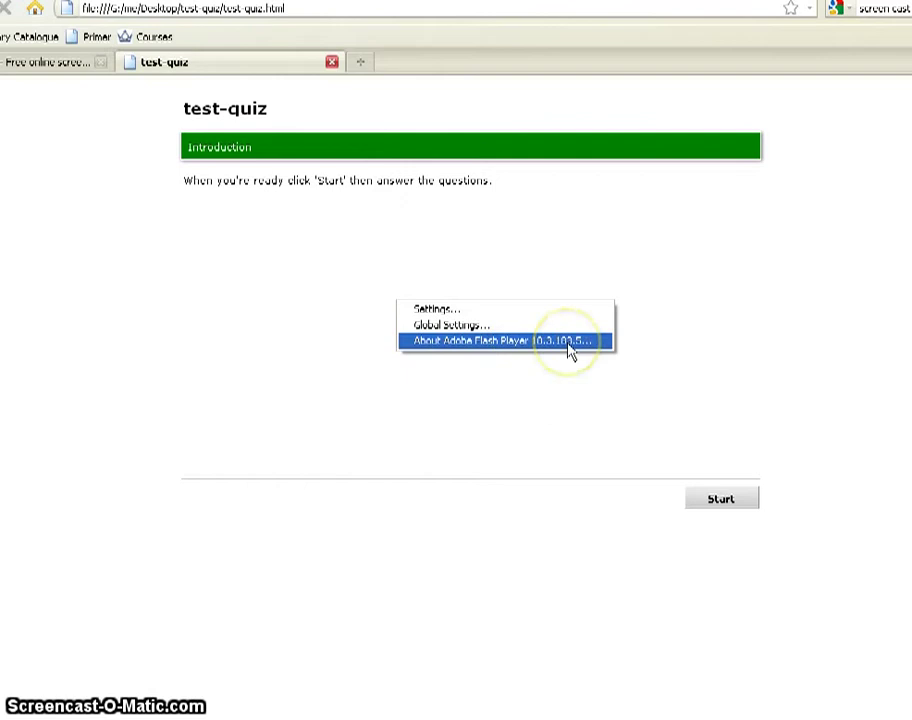
pyautogui.rightClick(70, 320)
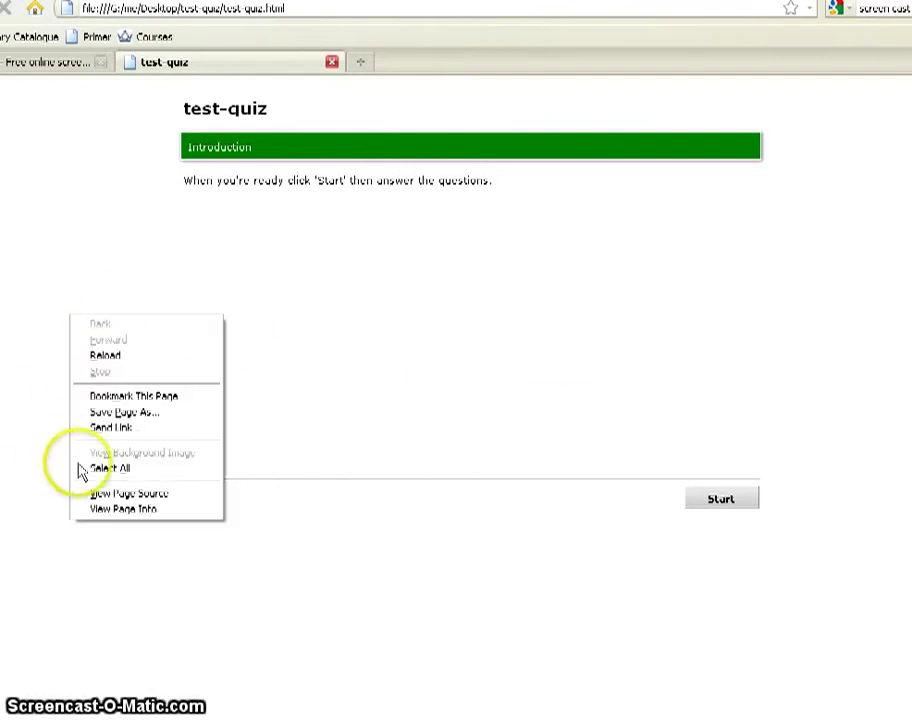
pyautogui.click(98, 497)
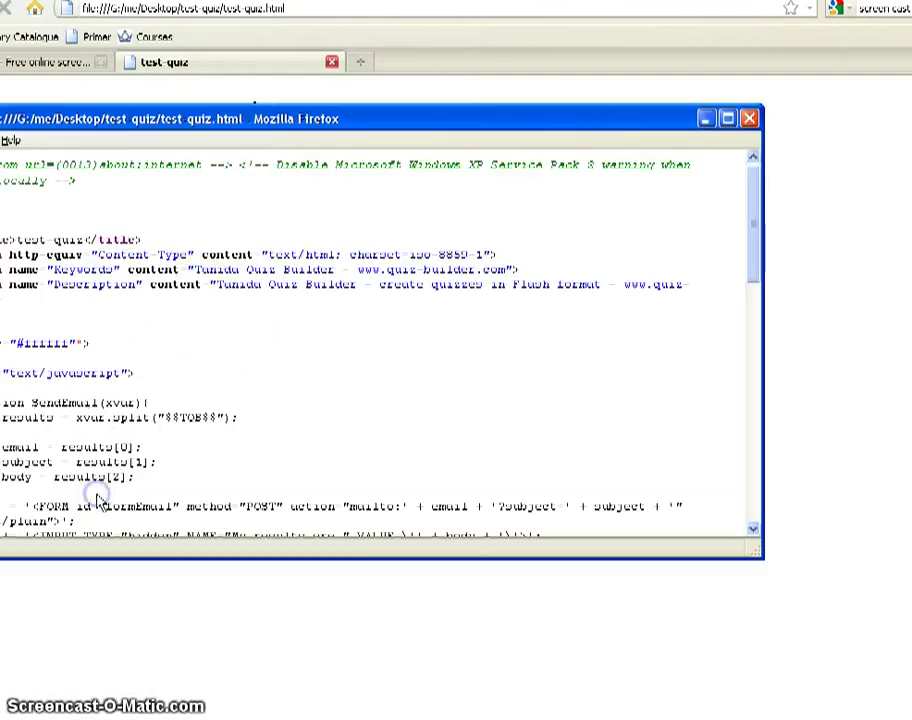
pyautogui.moveTo(268, 121); pyautogui.dragTo(405, 108)
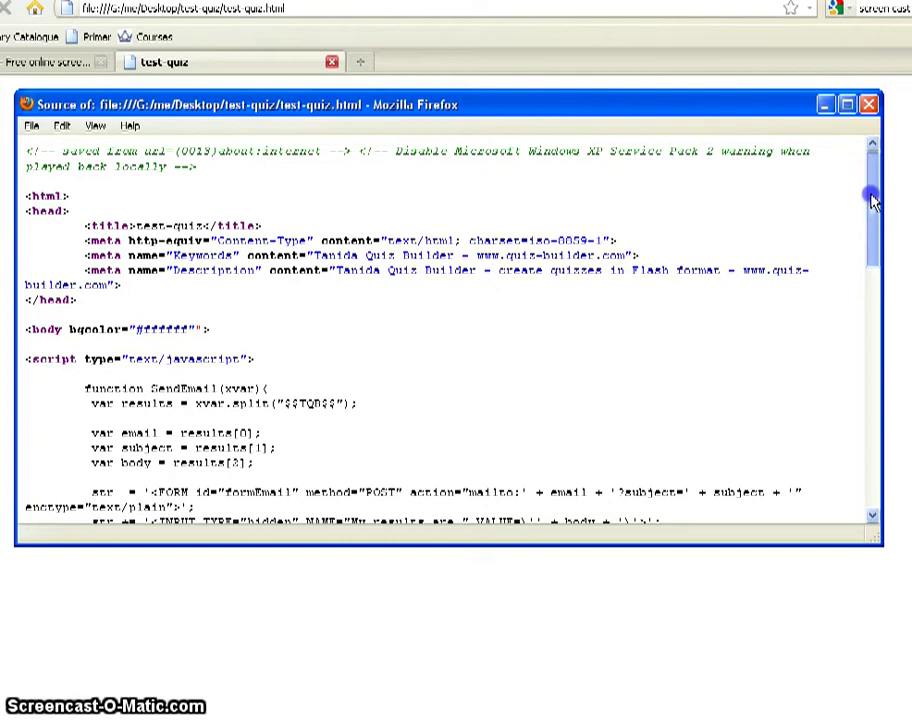
pyautogui.moveTo(872, 200); pyautogui.dragTo(875, 447)
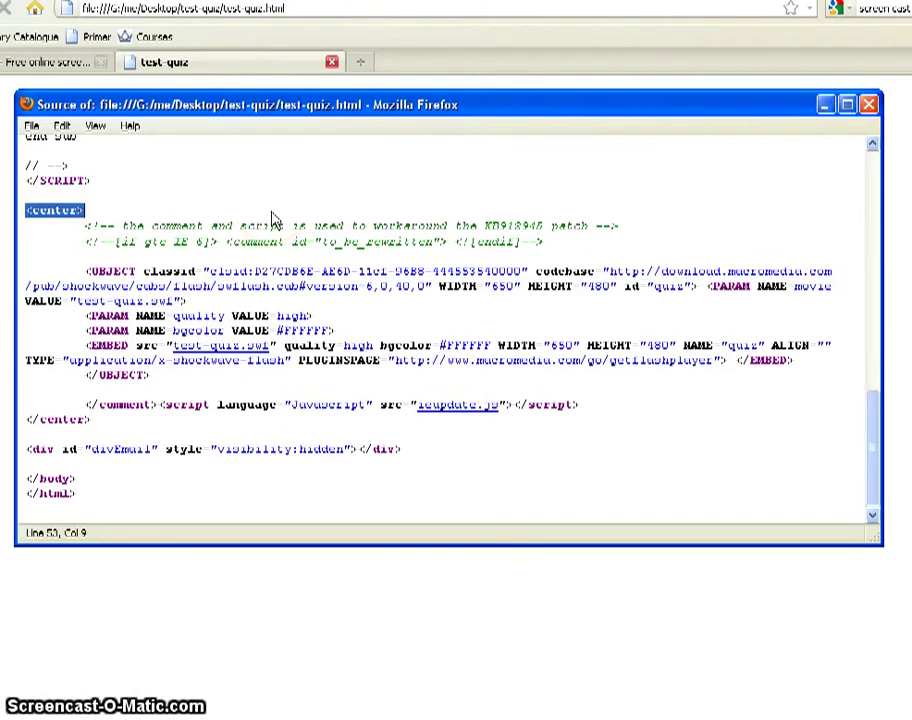
pyautogui.moveTo(380, 105); pyautogui.dragTo(383, 285)
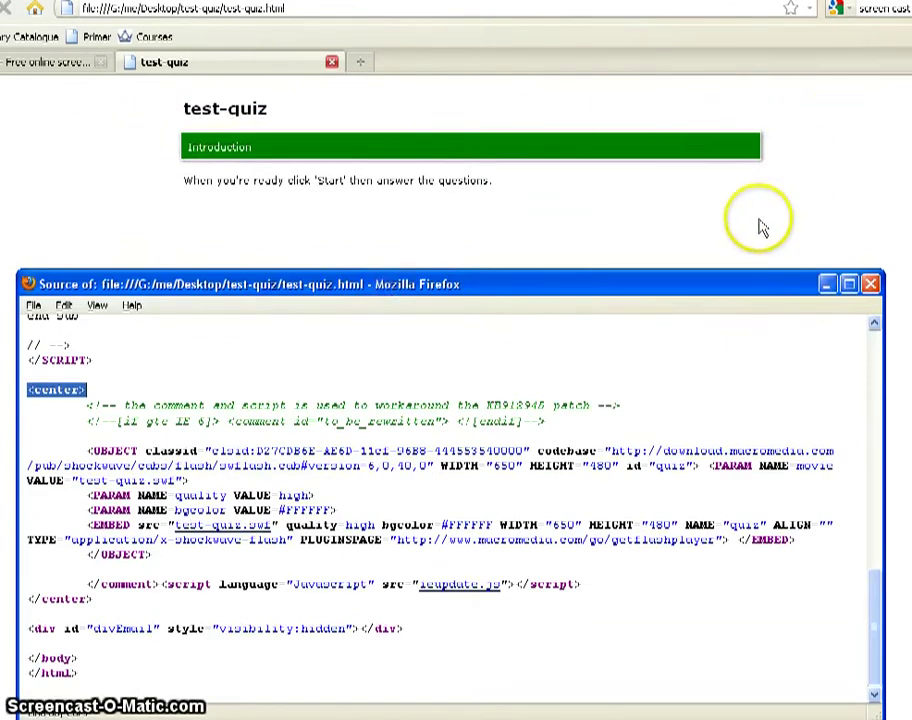
pyautogui.moveTo(706, 290); pyautogui.dragTo(706, 110)
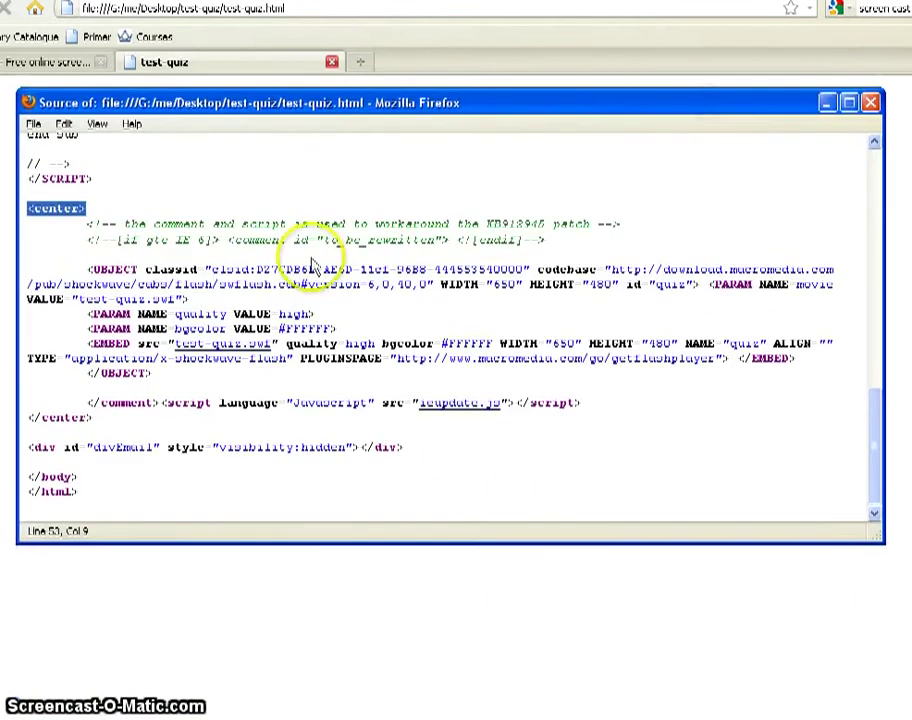
# - Examine the closing center tag, the OBJECT block and the EMBED tag in the page source, and close the source view
pyautogui.moveTo(128, 417); pyautogui.dragTo(37, 418)
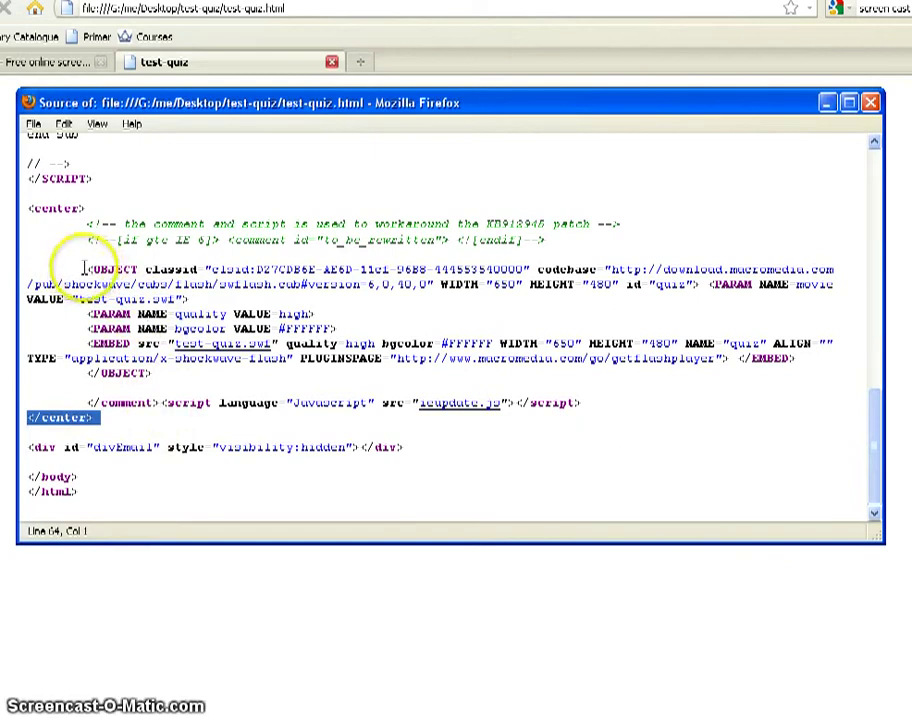
pyautogui.moveTo(87, 268); pyautogui.dragTo(152, 377)
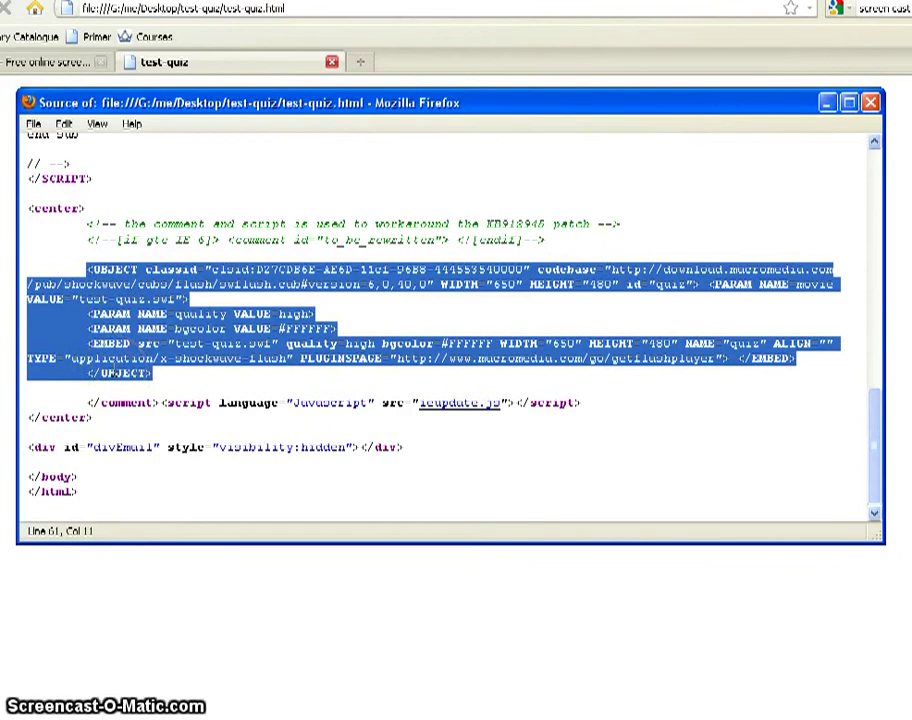
pyautogui.click(178, 380)
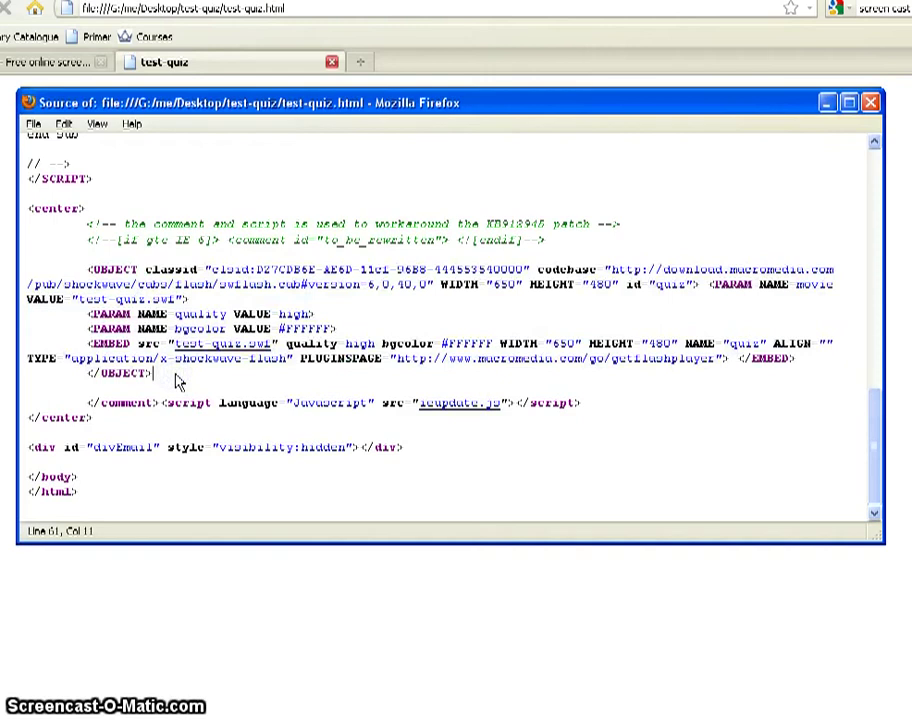
pyautogui.click(82, 343)
pyautogui.moveTo(118, 345); pyautogui.dragTo(718, 360)
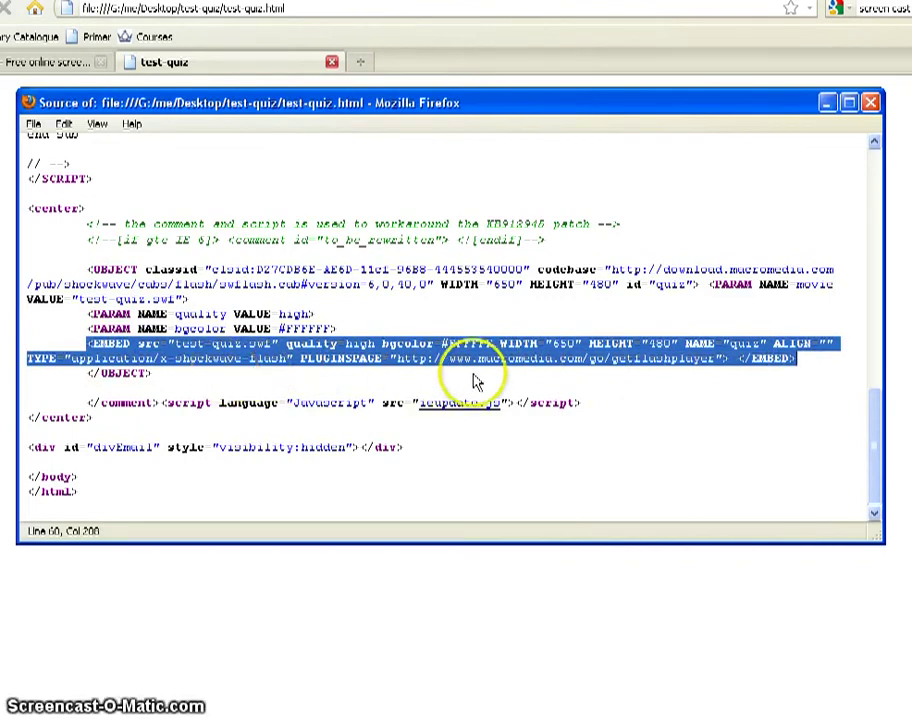
pyautogui.click(672, 393)
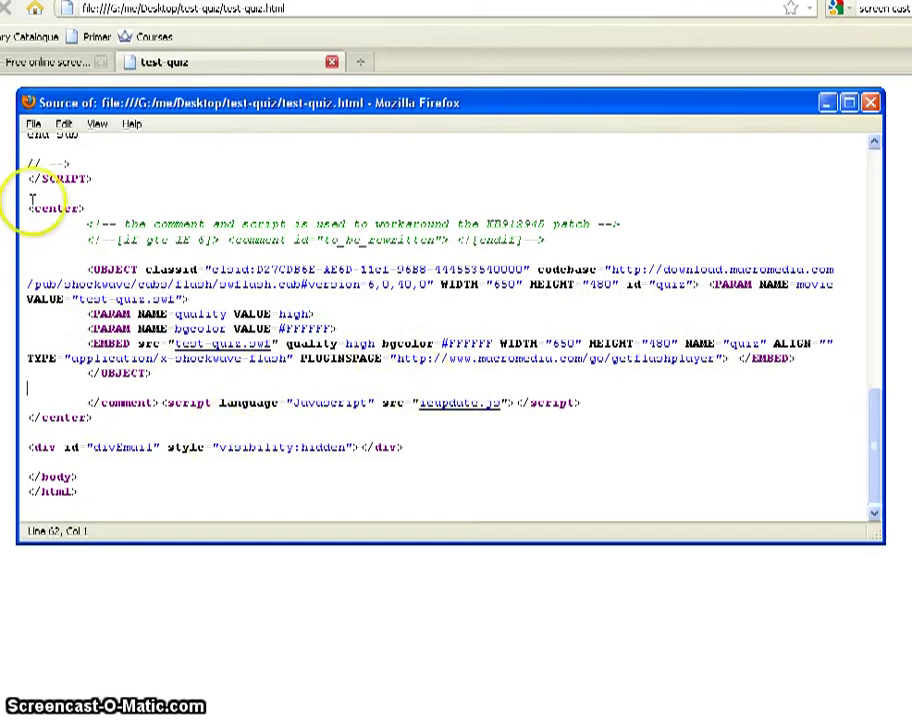
pyautogui.click(871, 103)
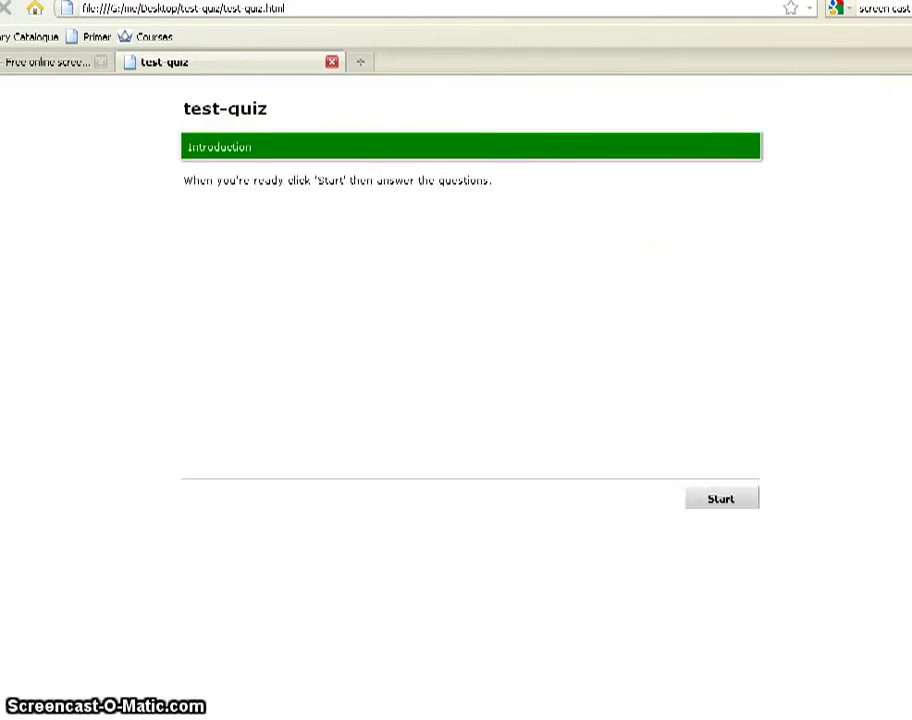
# - Start the quiz and submit question 1 with the order "Hello, how are you today?", "Hi. I'm fine thanks! And you?", "Not bad, all things considered."
pyautogui.click(726, 497)
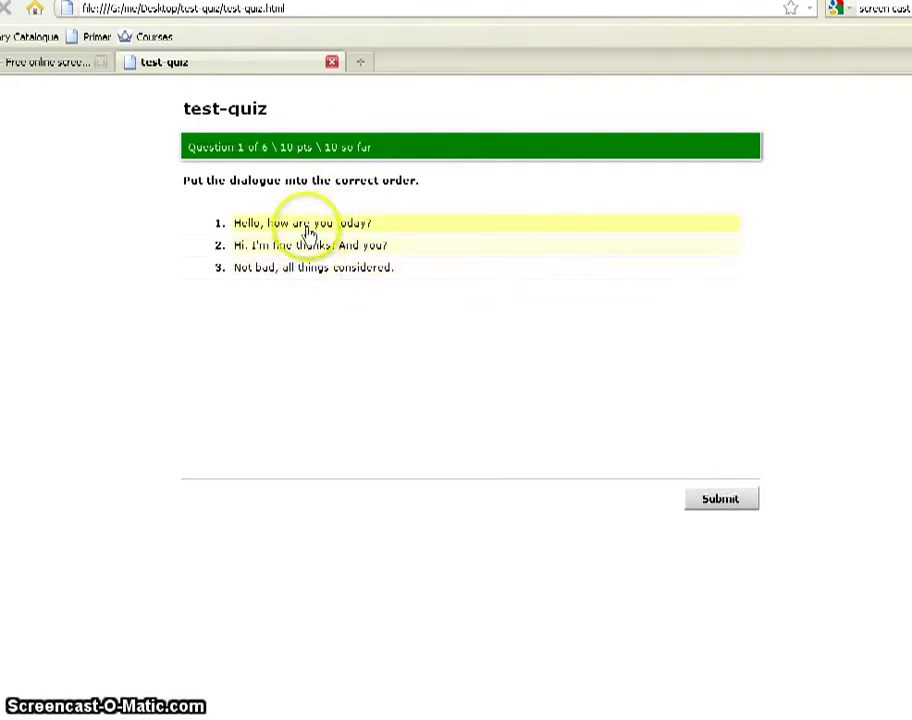
pyautogui.moveTo(305, 270); pyautogui.dragTo(314, 226)
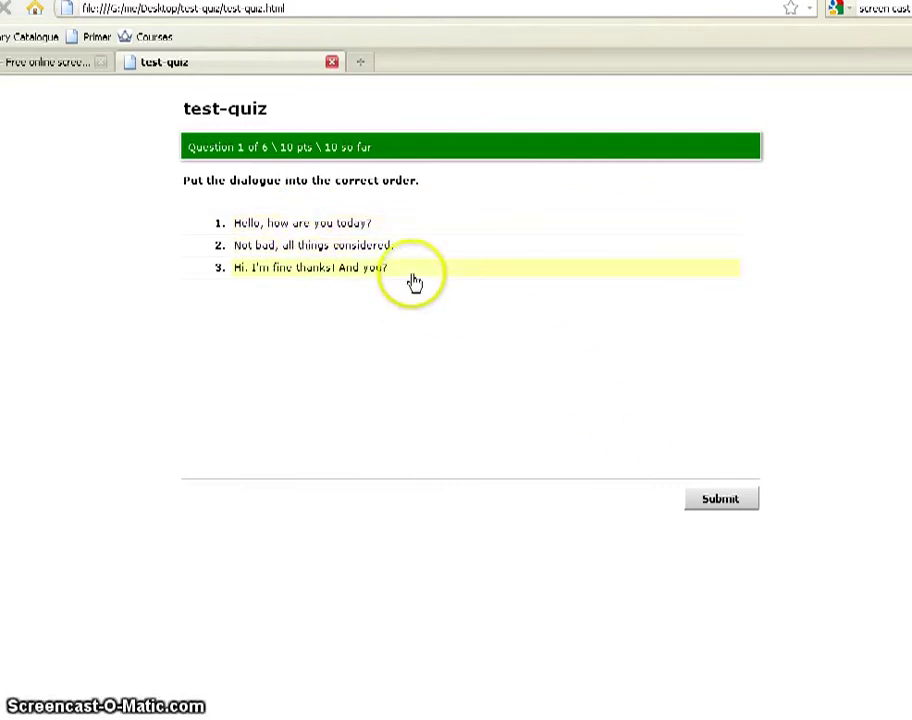
pyautogui.moveTo(413, 283); pyautogui.dragTo(412, 256)
pyautogui.click(745, 505)
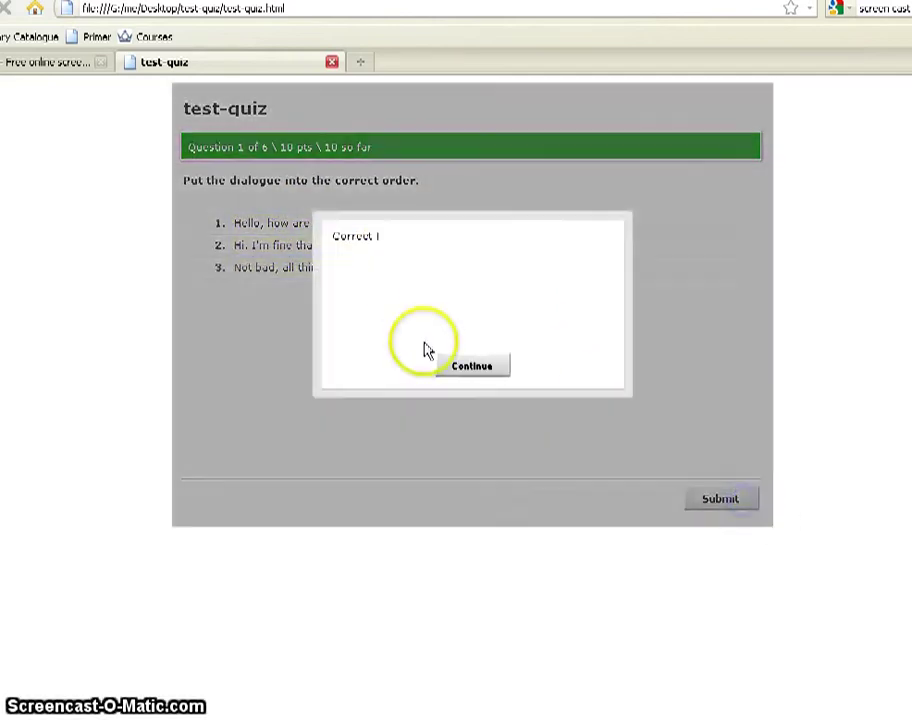
pyautogui.click(472, 364)
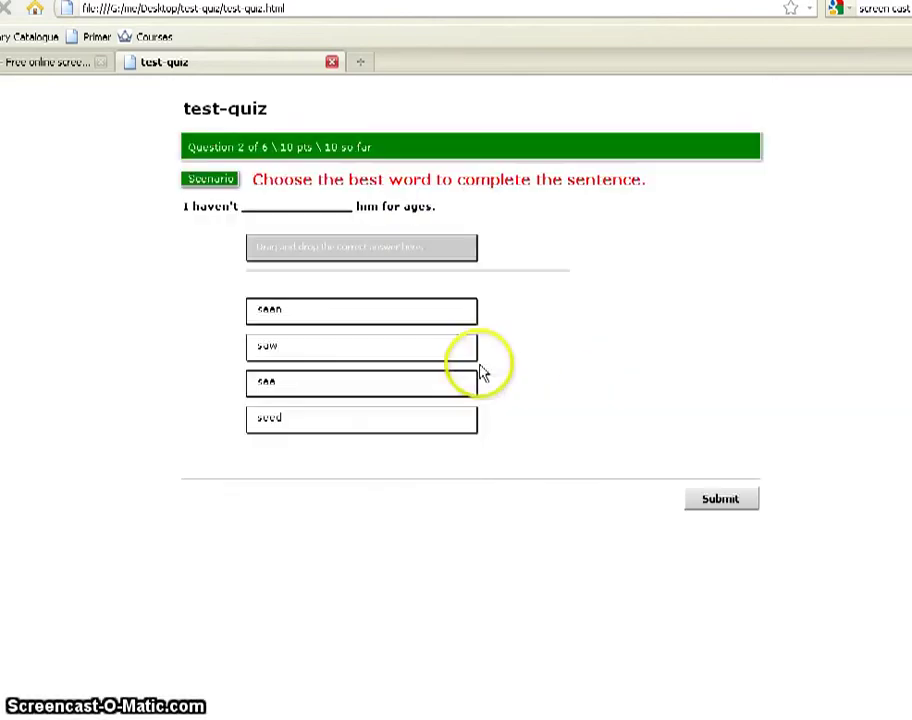
# - Place "seen" as the answer to question 2, submit it and continue to question 3
pyautogui.click(356, 378)
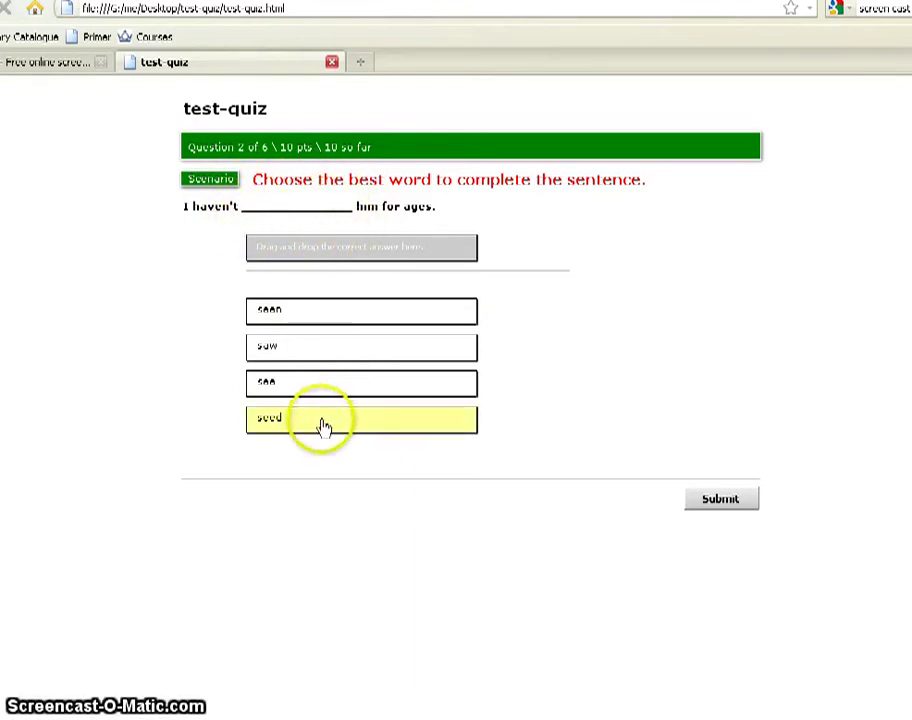
pyautogui.moveTo(309, 318); pyautogui.dragTo(305, 227)
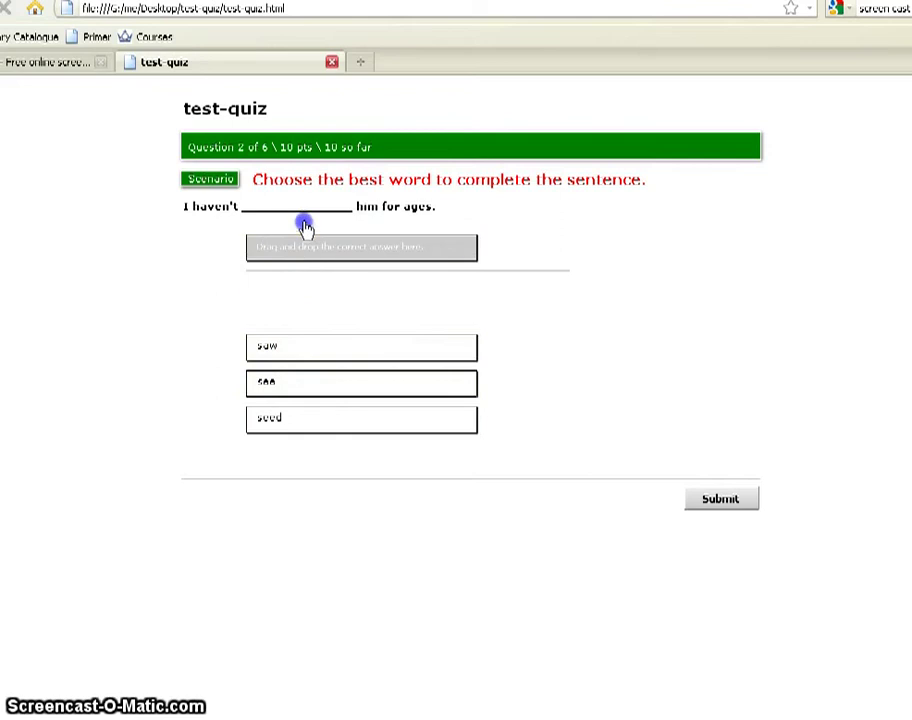
pyautogui.moveTo(305, 318); pyautogui.dragTo(309, 262)
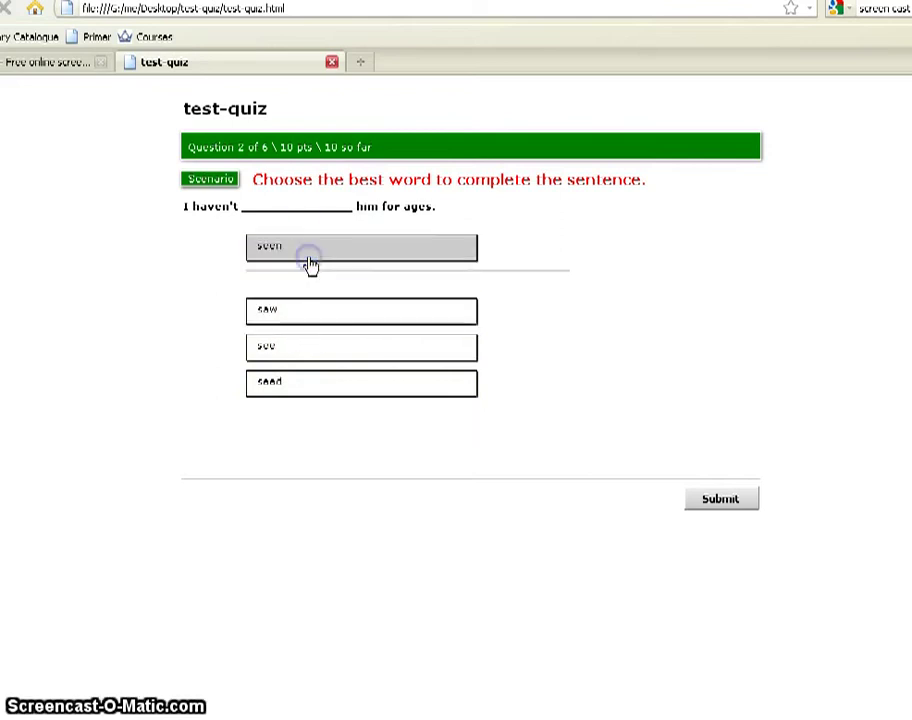
pyautogui.click(733, 506)
pyautogui.click(496, 370)
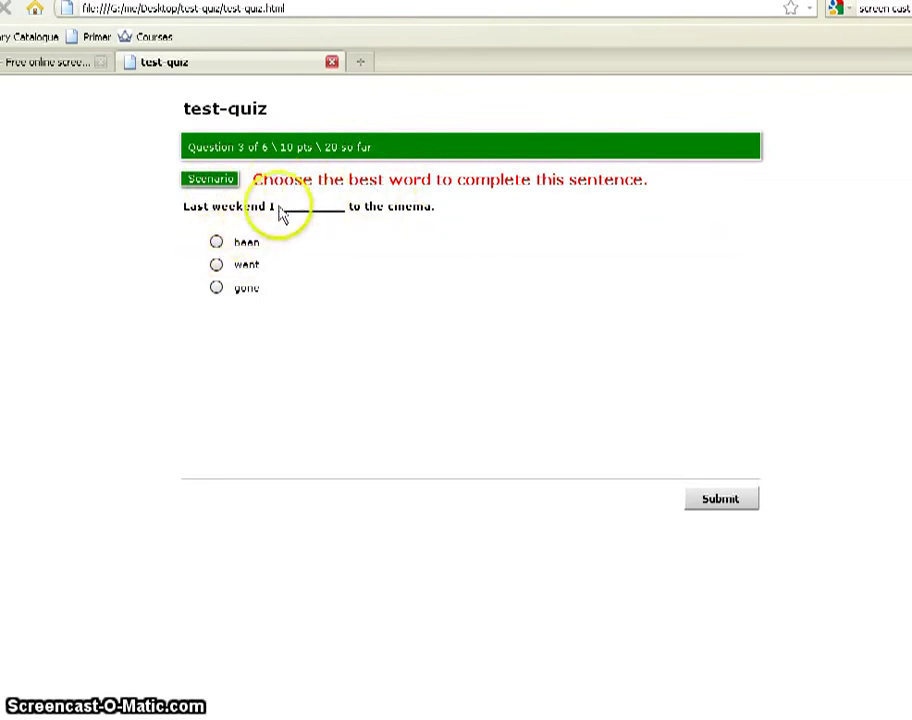
# - Answer question 3 with "went" and question 4 with "Went", submitting each and continuing to question 5
pyautogui.click(242, 266)
pyautogui.click(738, 497)
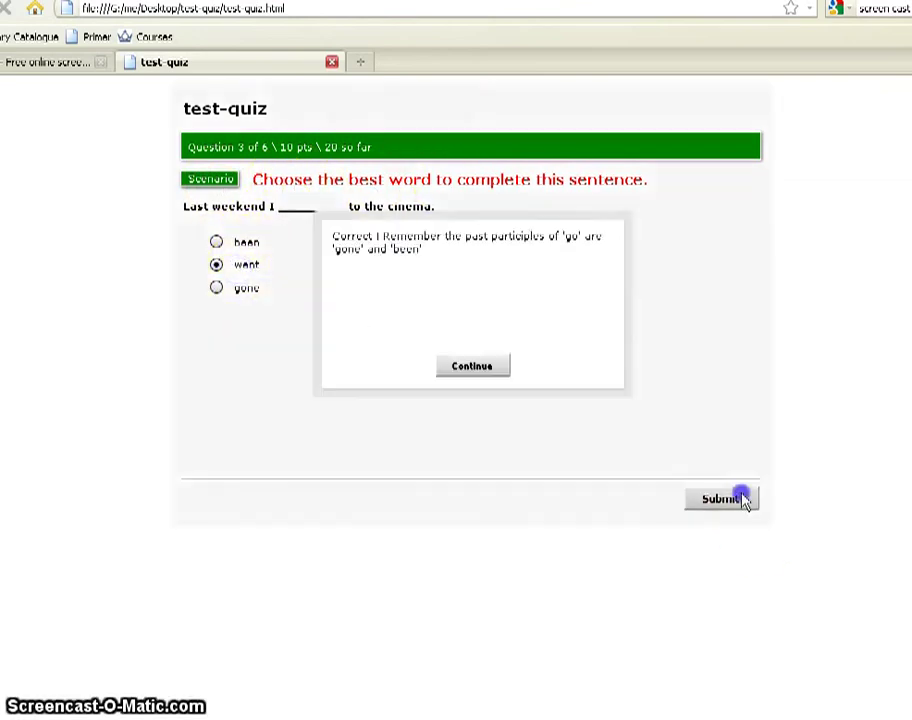
pyautogui.click(495, 370)
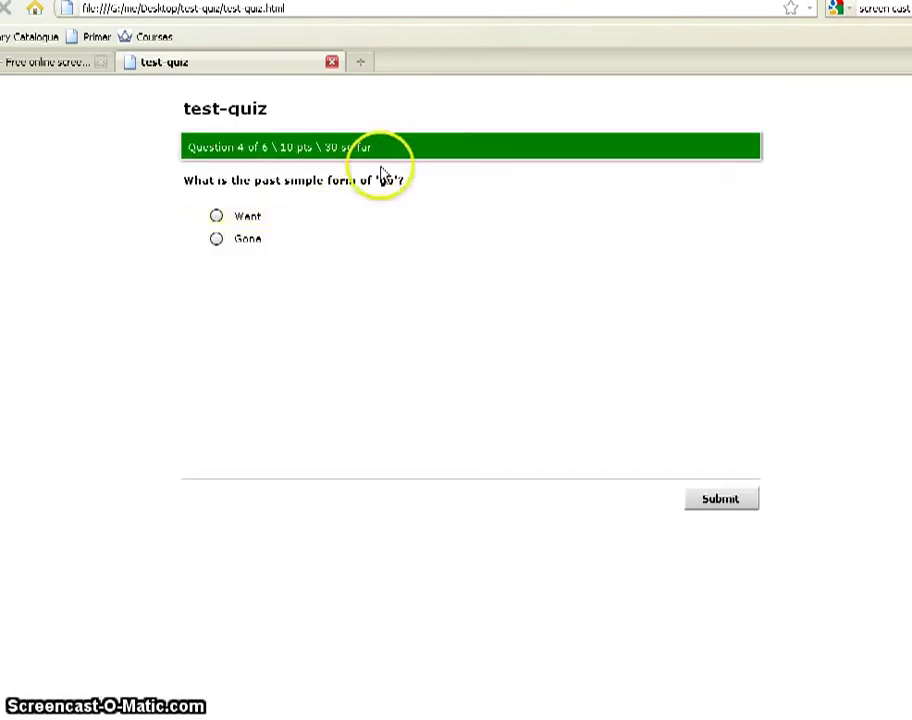
pyautogui.click(225, 218)
pyautogui.click(743, 505)
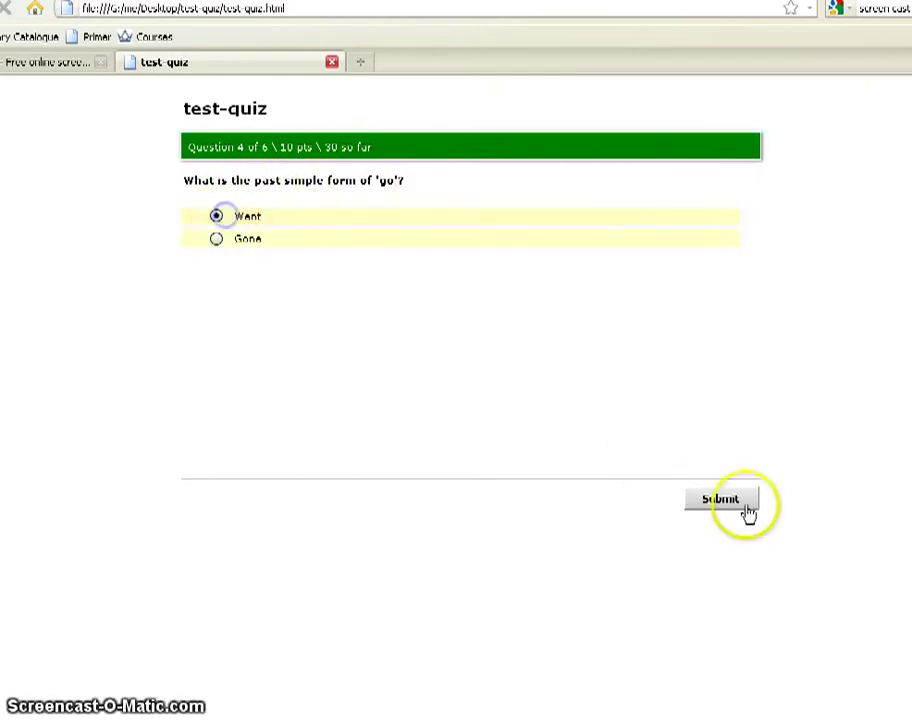
pyautogui.click(468, 370)
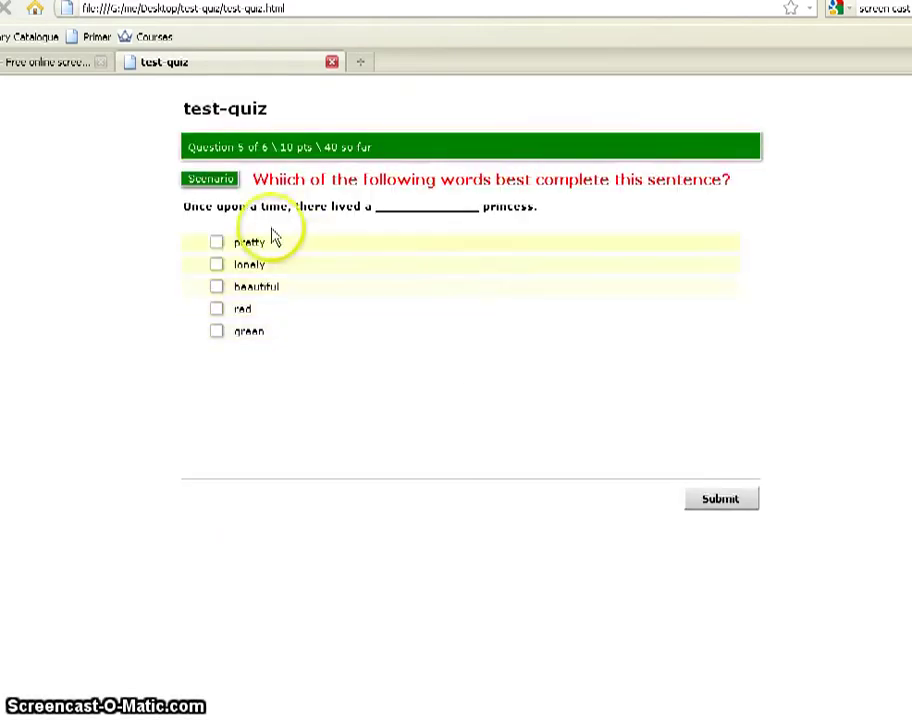
# - Submit "pretty", "beautiful" and "red" as the answer to question 5 and choose to retry the question
pyautogui.click(243, 246)
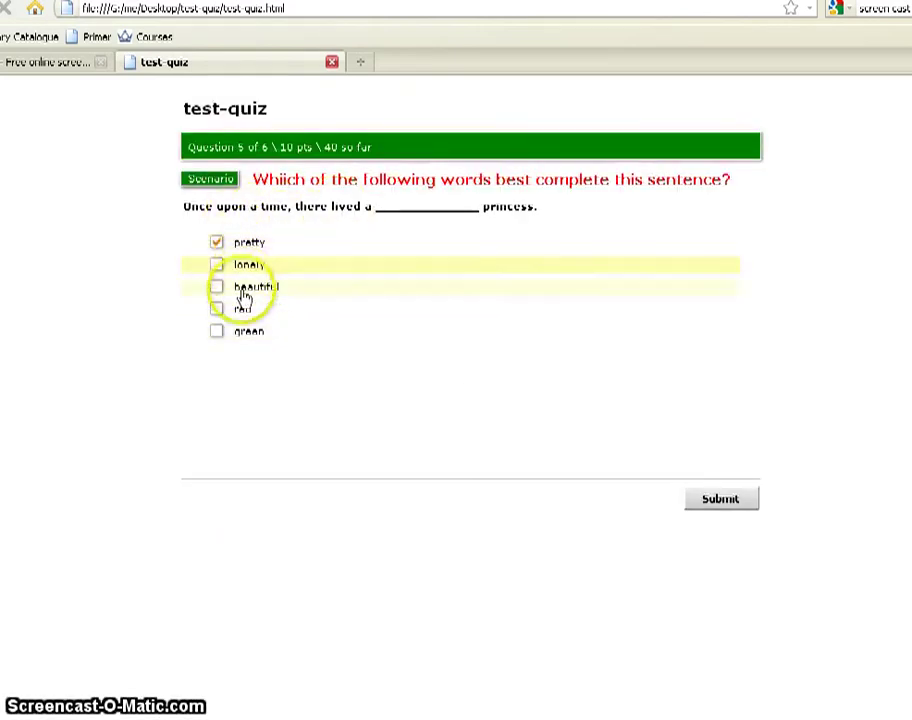
pyautogui.click(245, 288)
pyautogui.click(240, 309)
pyautogui.click(722, 499)
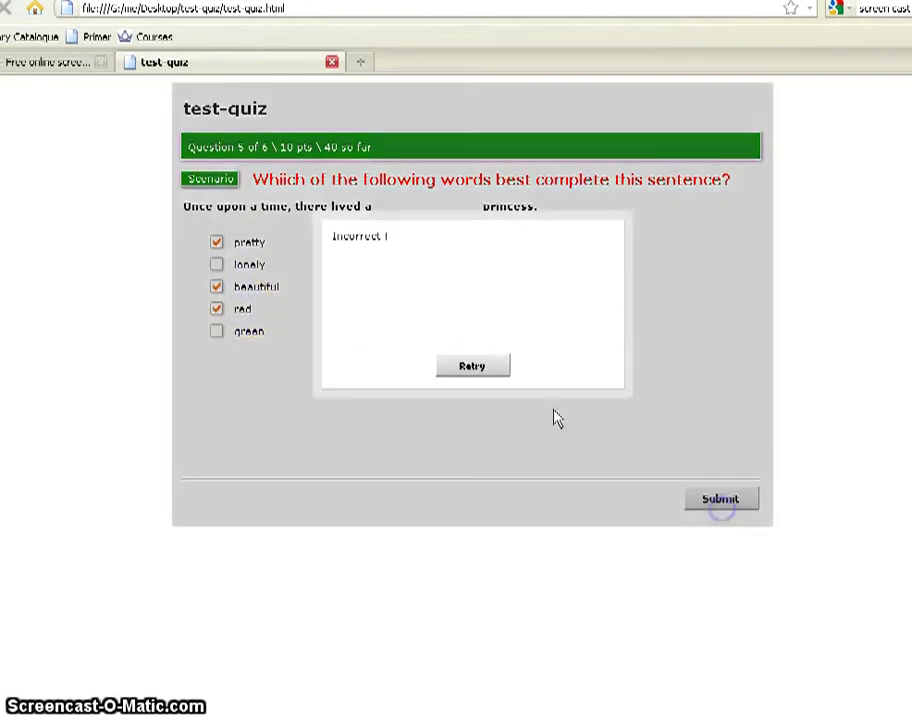
pyautogui.click(472, 368)
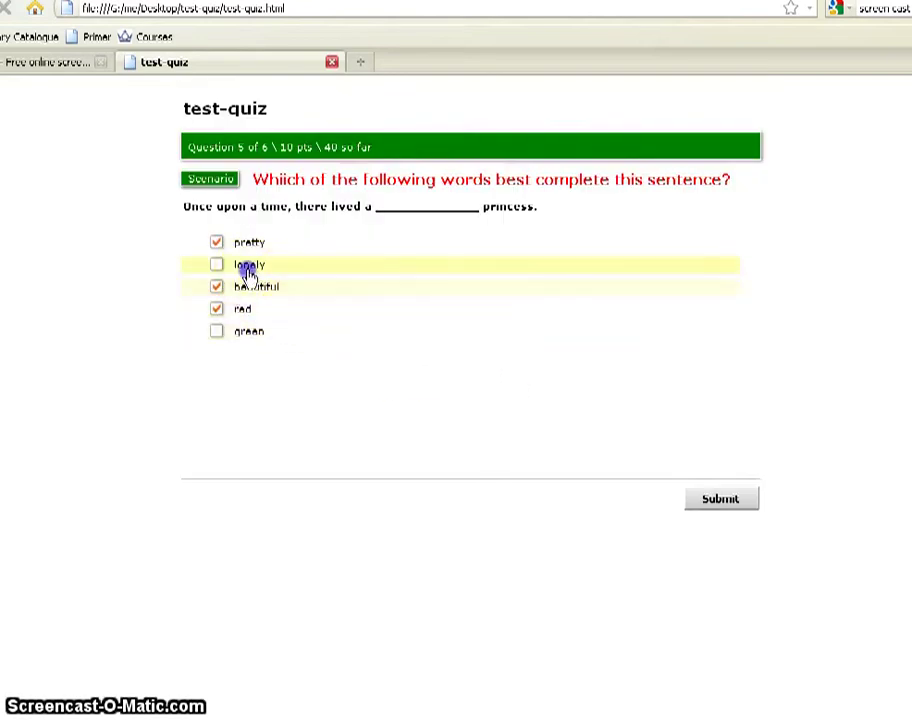
# - Replace "red" with "lonely" in the question 5 answer, submit it and continue to question 6
pyautogui.click(255, 309)
pyautogui.click(704, 499)
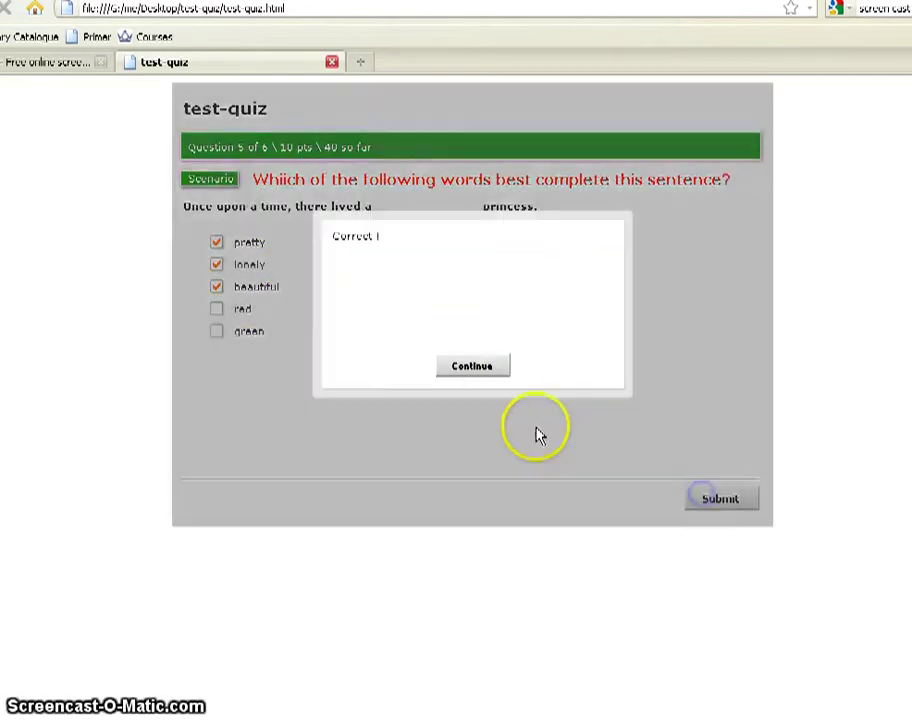
pyautogui.click(480, 368)
# - Match Rich with Poor, Pretty with Ugly, Hot with Cold and Nice with Nasty, and submit to finish the quiz
pyautogui.moveTo(620, 236); pyautogui.dragTo(500, 224)
pyautogui.moveTo(518, 268); pyautogui.dragTo(358, 354)
pyautogui.moveTo(522, 318); pyautogui.dragTo(399, 314)
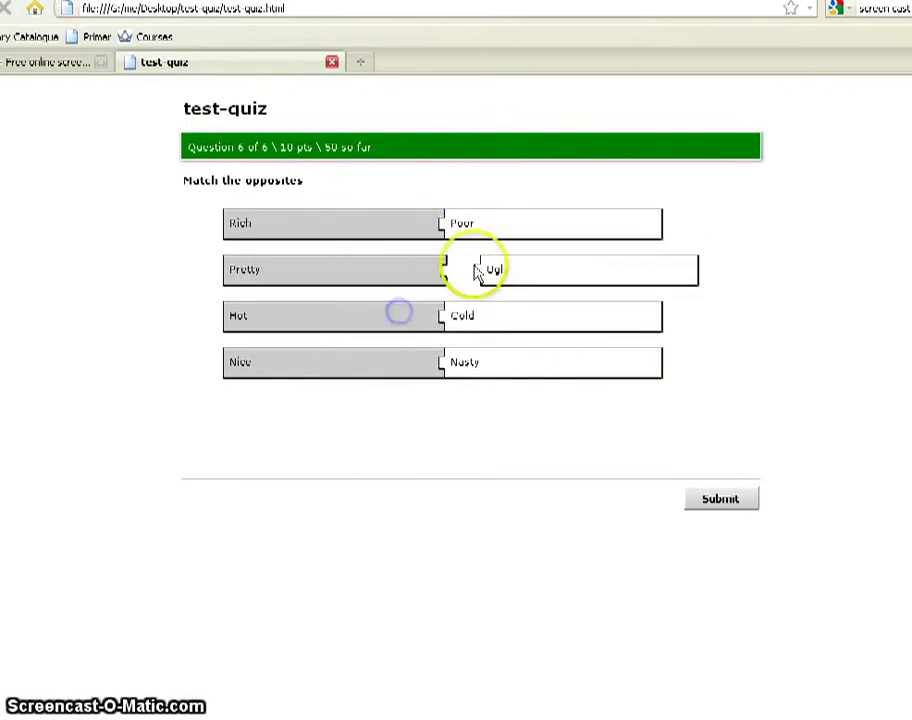
pyautogui.moveTo(480, 271); pyautogui.dragTo(381, 264)
pyautogui.click(721, 498)
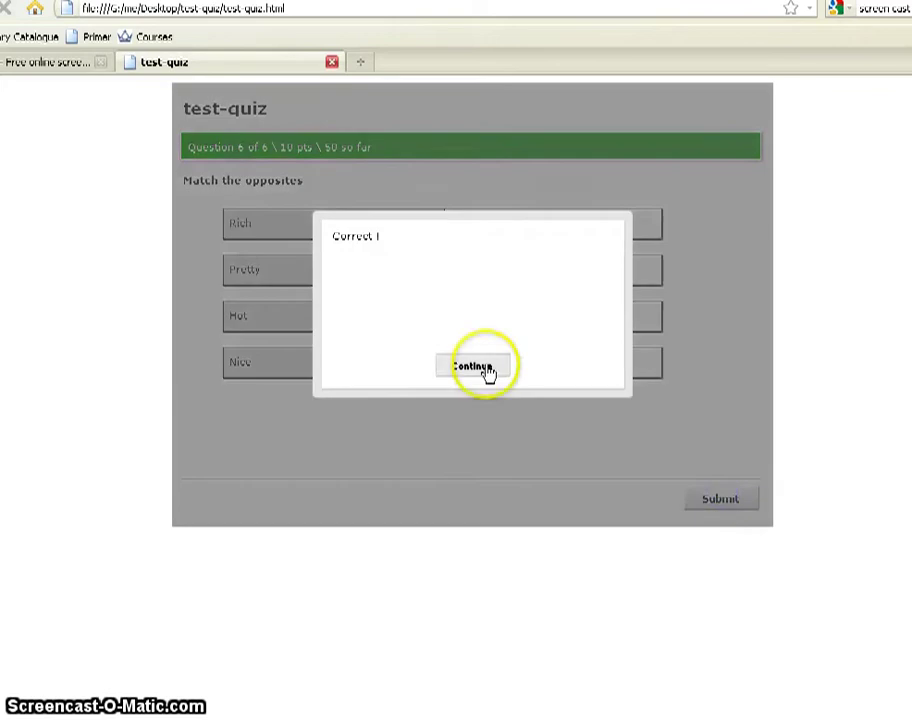
pyautogui.click(477, 368)
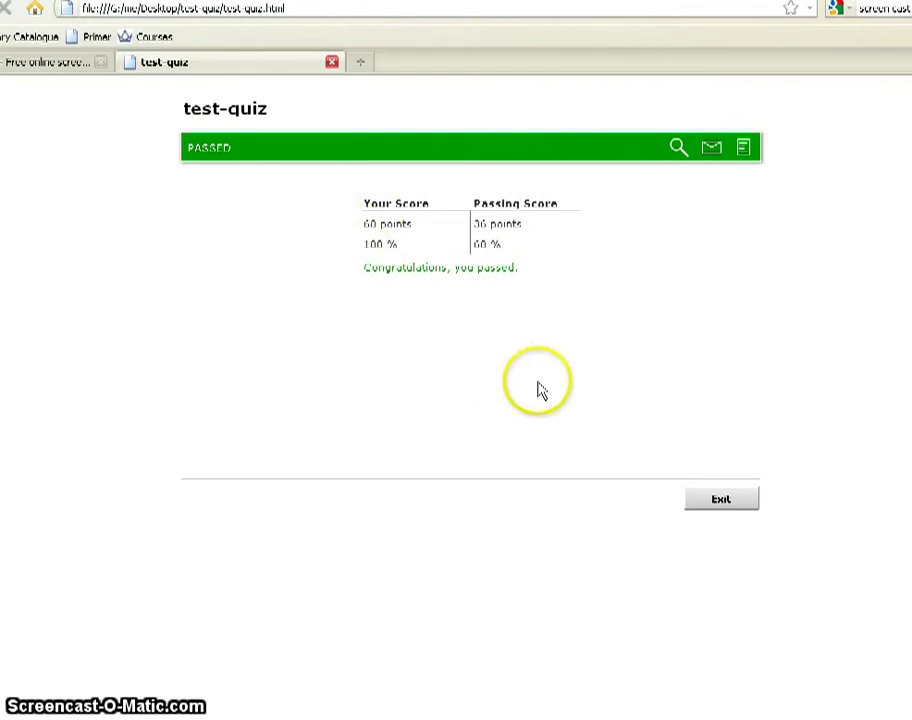
# - Try to exit the finished quiz, dismissing the Flash Player security alert
pyautogui.click(740, 500)
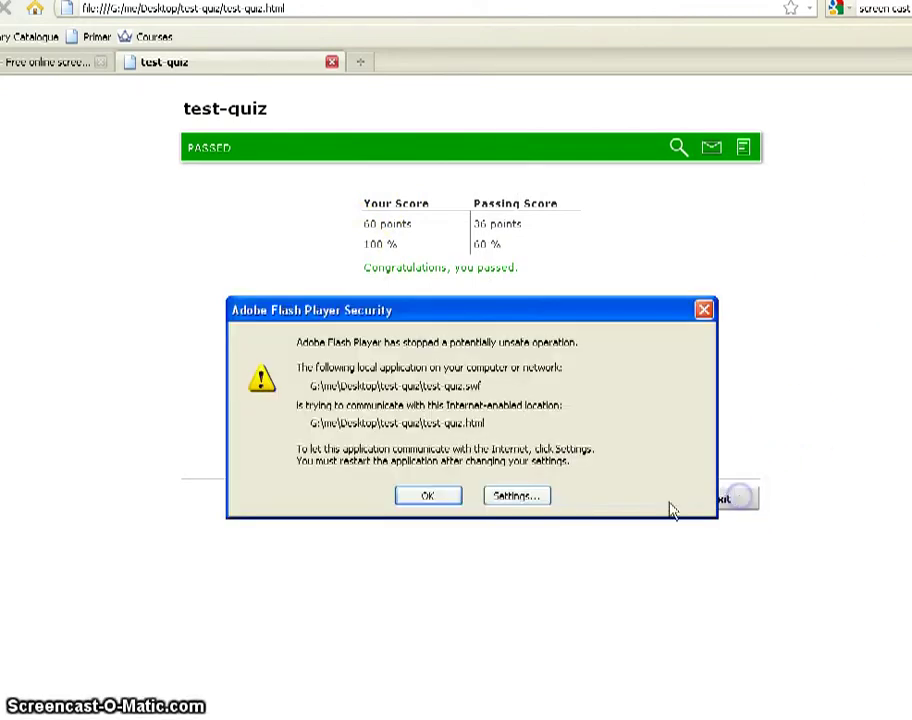
pyautogui.click(450, 499)
pyautogui.click(697, 508)
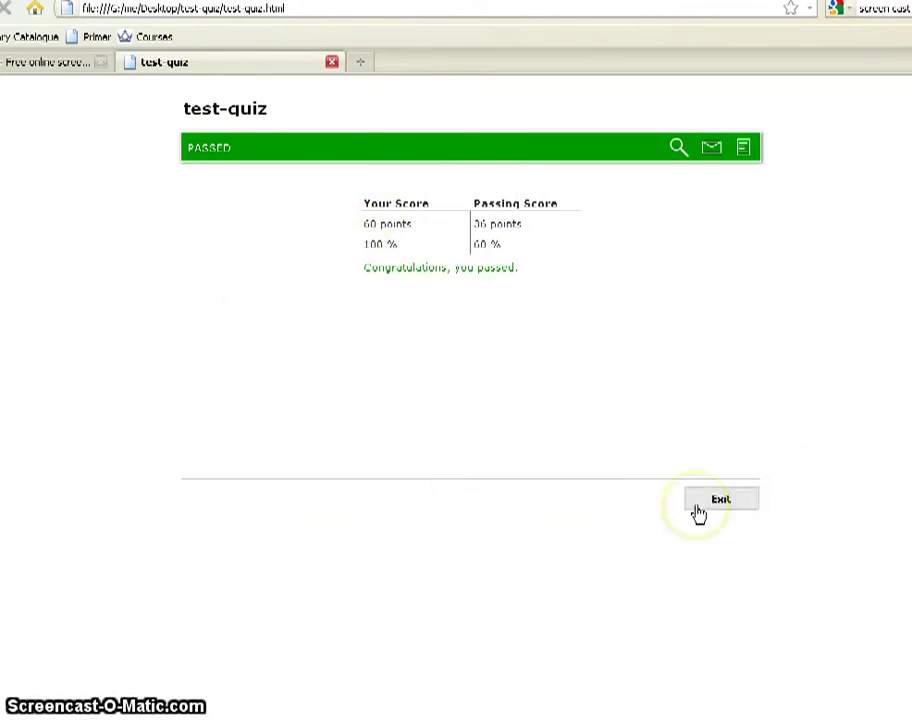
pyautogui.click(698, 509)
pyautogui.click(747, 509)
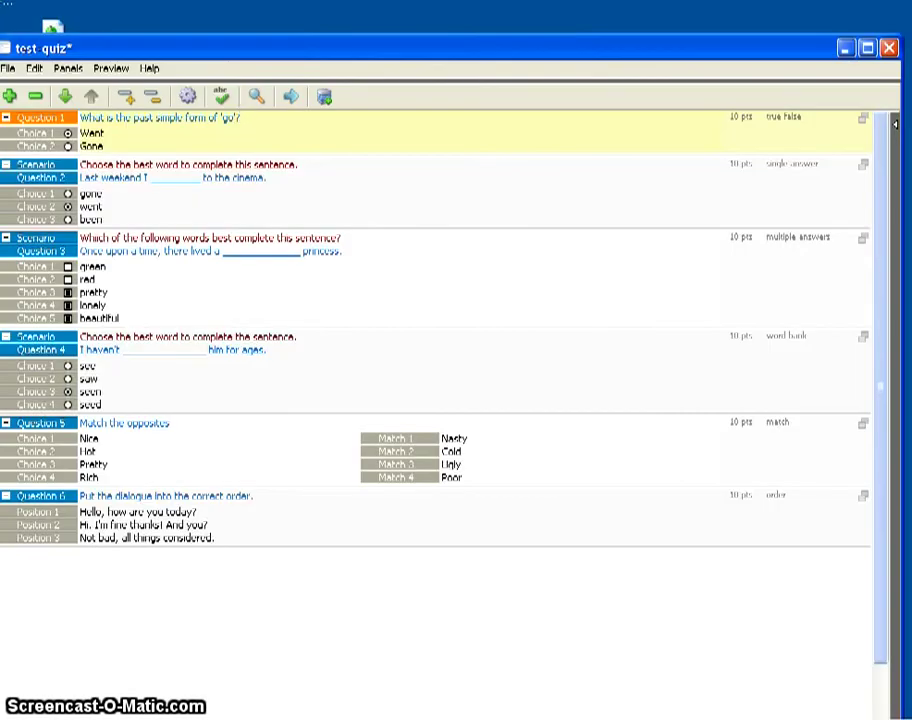
# - Switch to Tanida Quiz Builder, view the quiz's customization settings and preview, and close both
pyautogui.moveTo(800, 54); pyautogui.dragTo(808, 40)
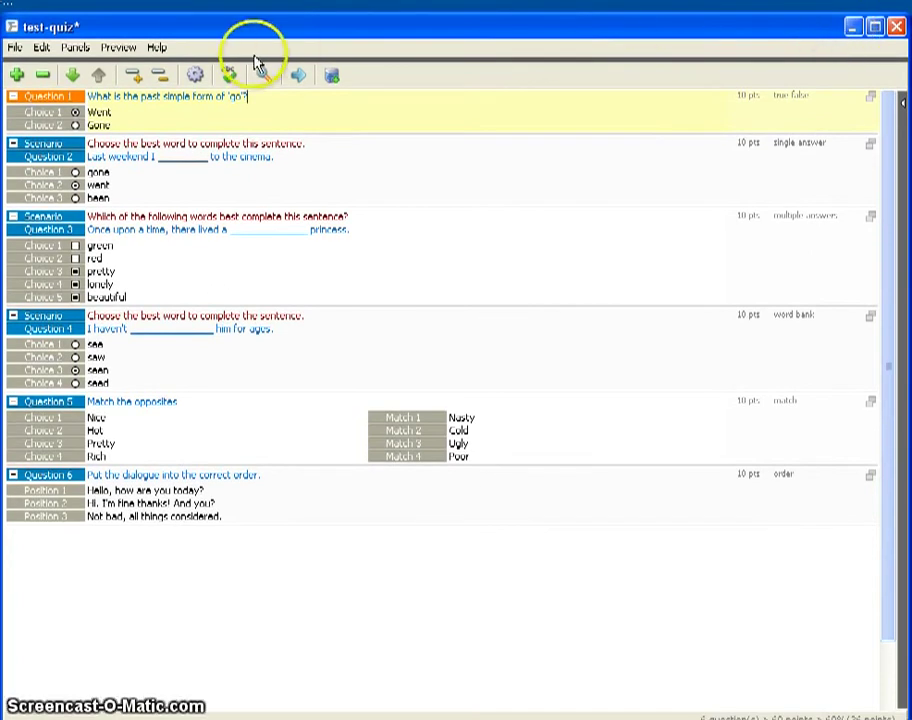
pyautogui.click(16, 47)
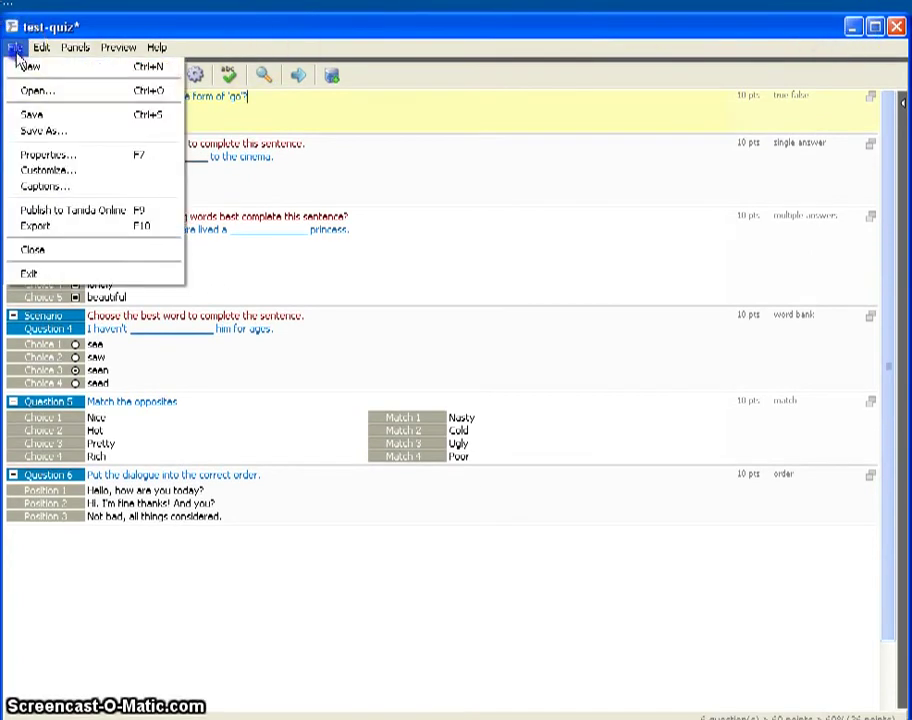
pyautogui.click(40, 172)
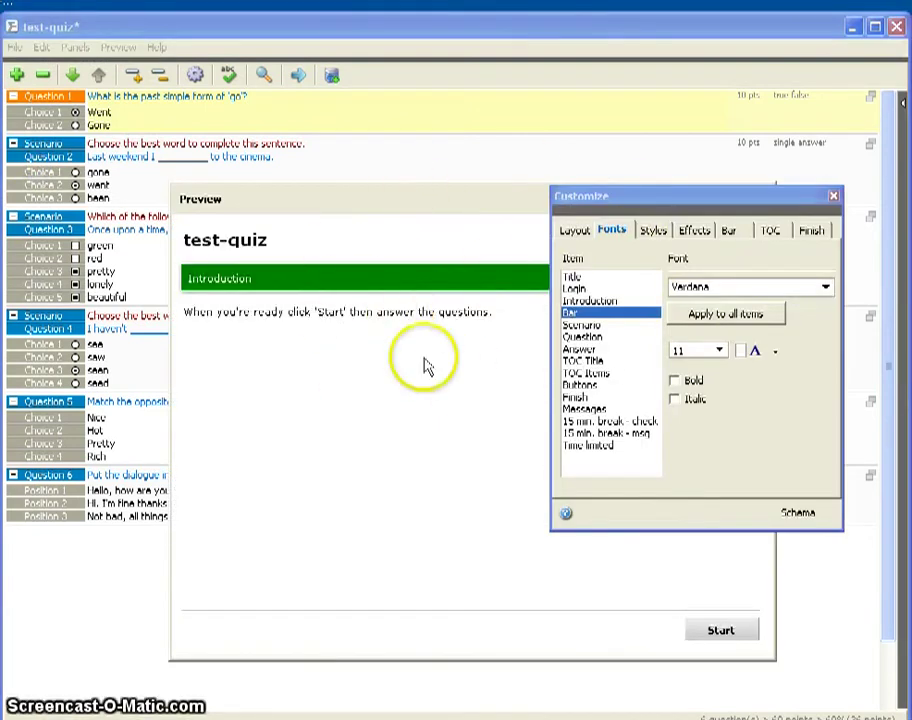
pyautogui.click(833, 196)
pyautogui.click(755, 199)
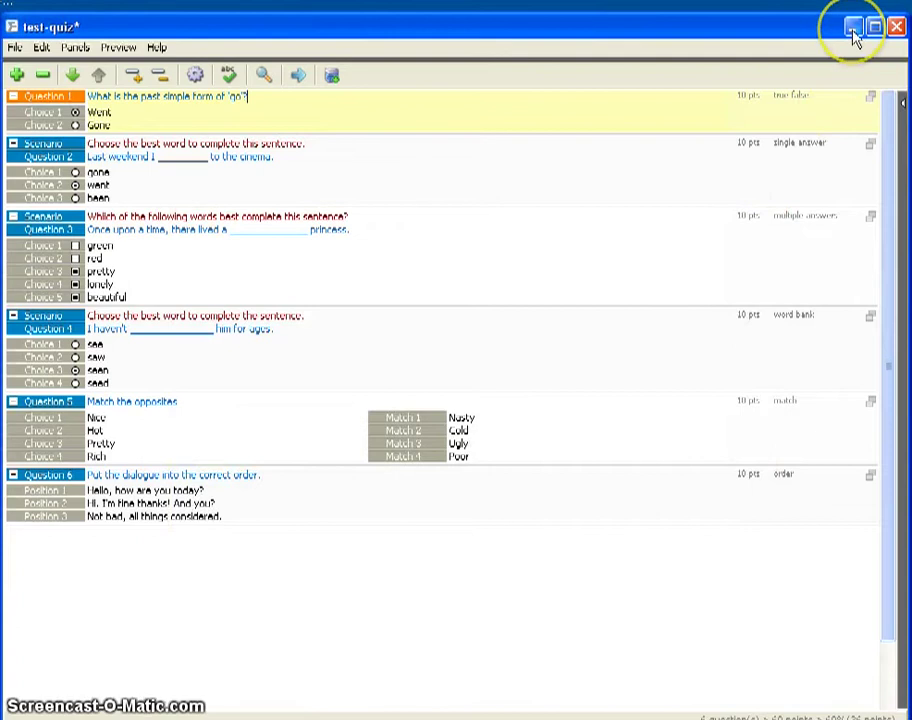
# - Minimize the quiz editor, open the desktop's test-quiz folder, and view test-quiz.pqb in the quiz editor before closing it
pyautogui.click(853, 30)
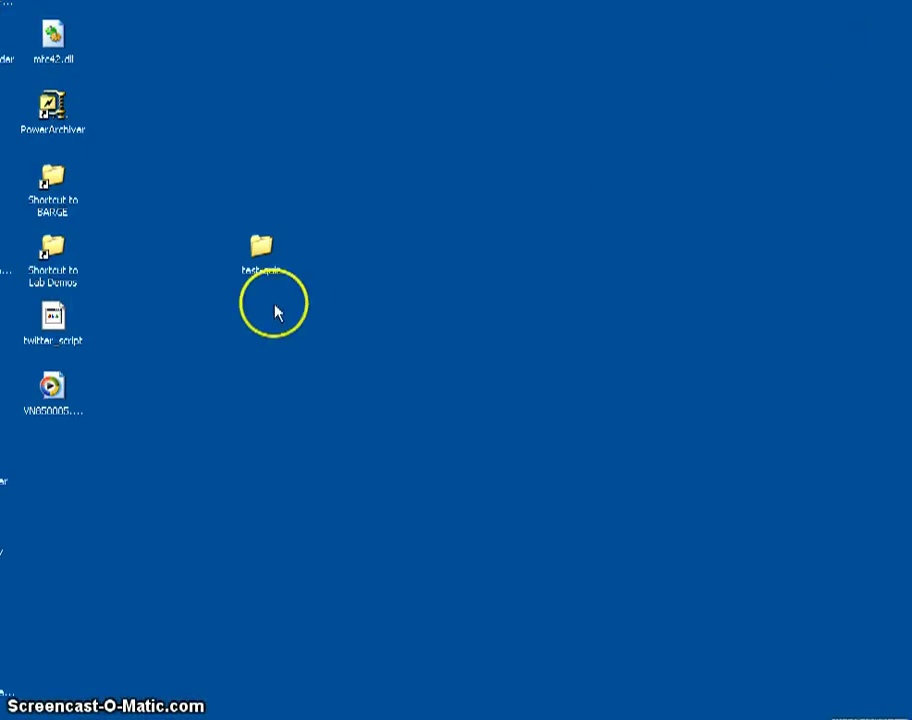
pyautogui.doubleClick(262, 246)
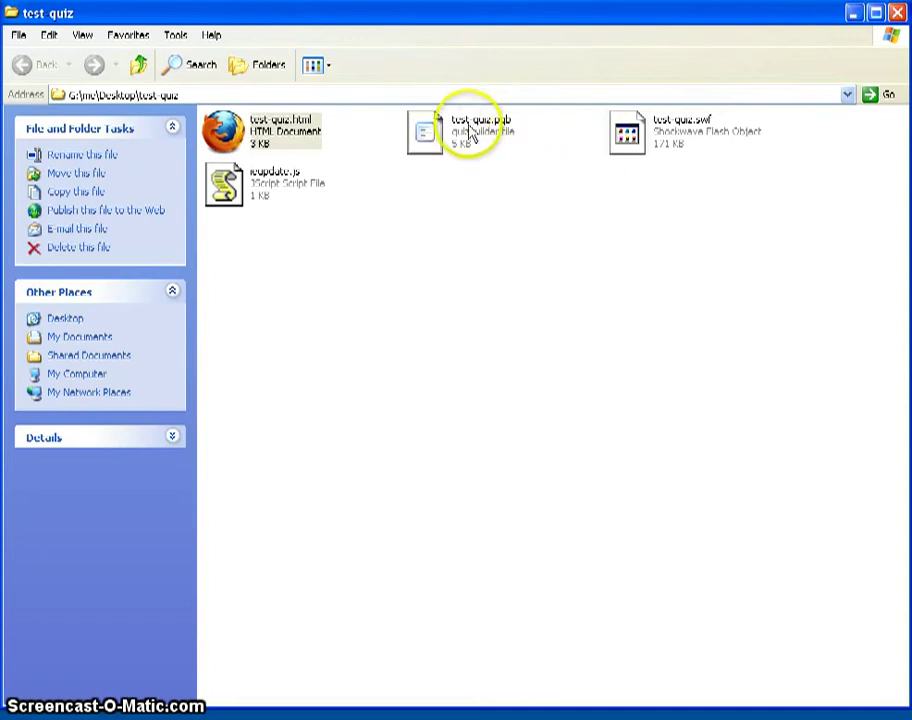
pyautogui.moveTo(480, 143)
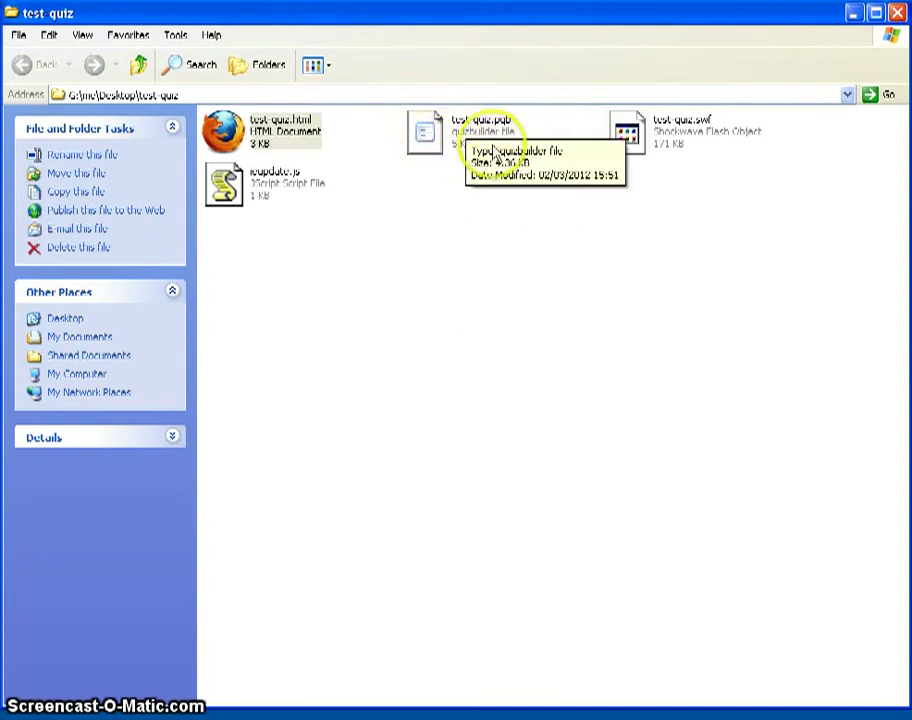
pyautogui.click(437, 150)
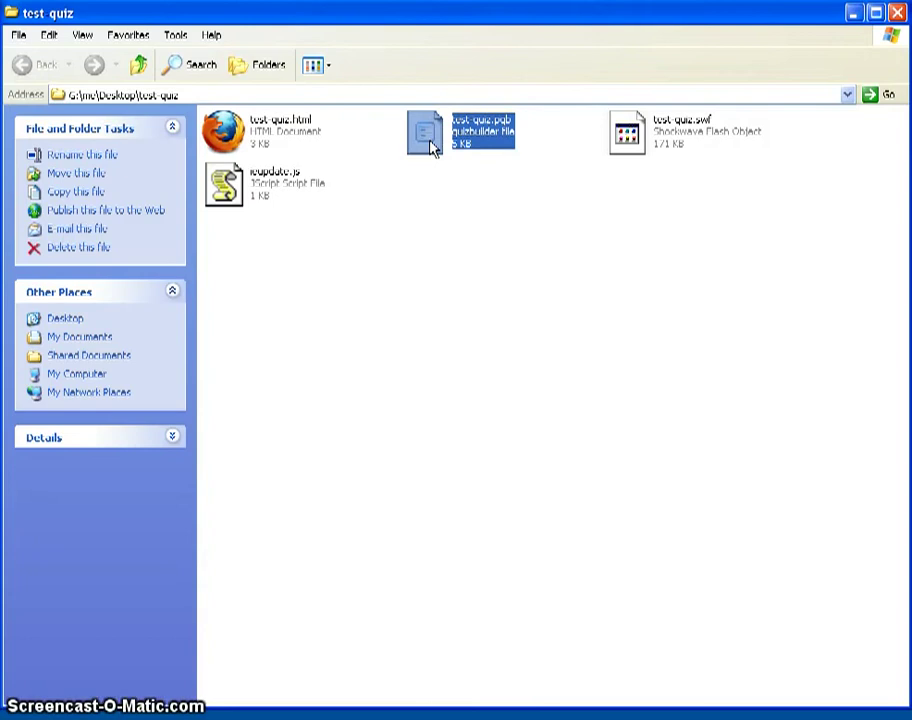
pyautogui.doubleClick(430, 140)
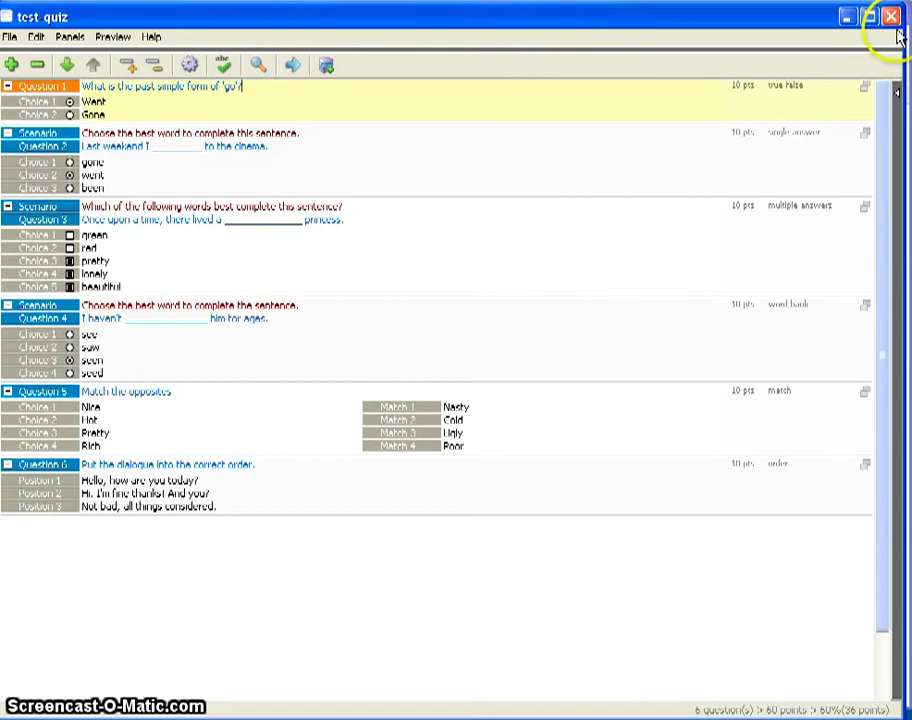
pyautogui.click(893, 17)
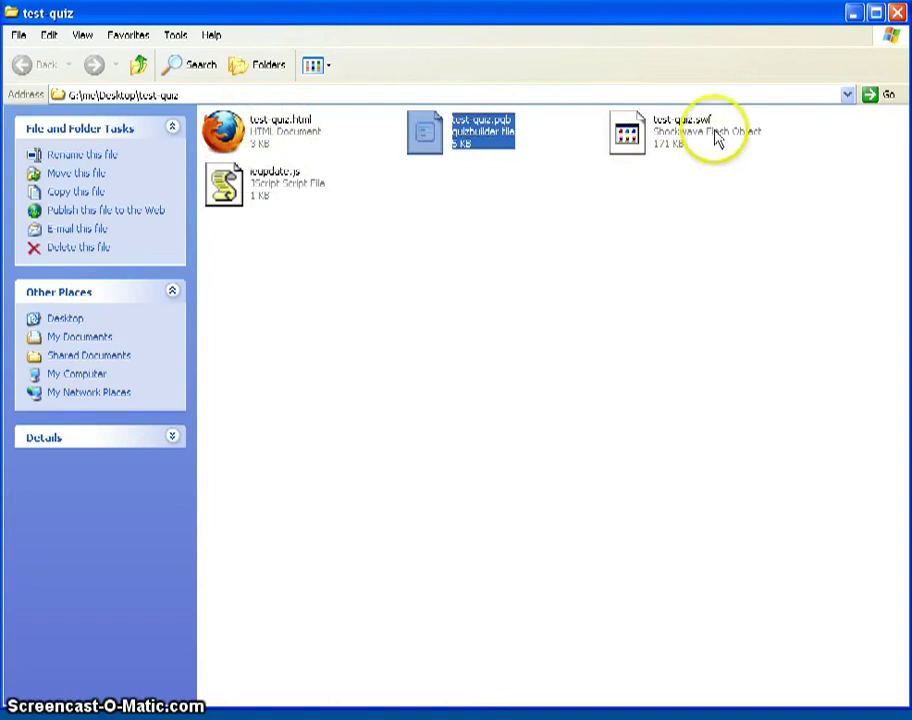
# - Create a folder named "new" inside the test-quiz folder and move test-quiz.html into it
pyautogui.rightClick(414, 292)
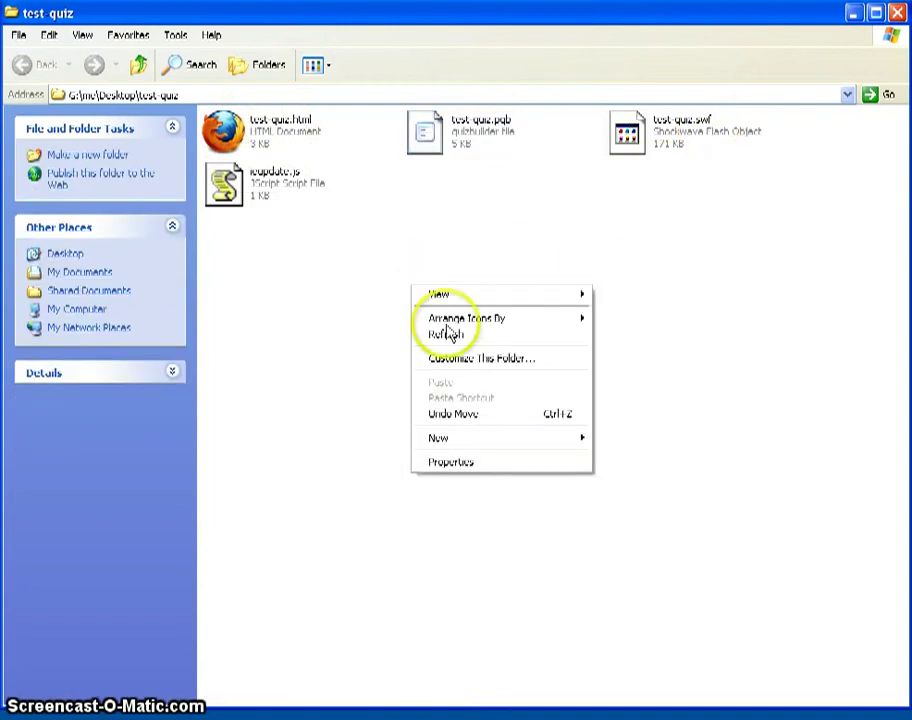
pyautogui.moveTo(497, 444)
pyautogui.click(612, 440)
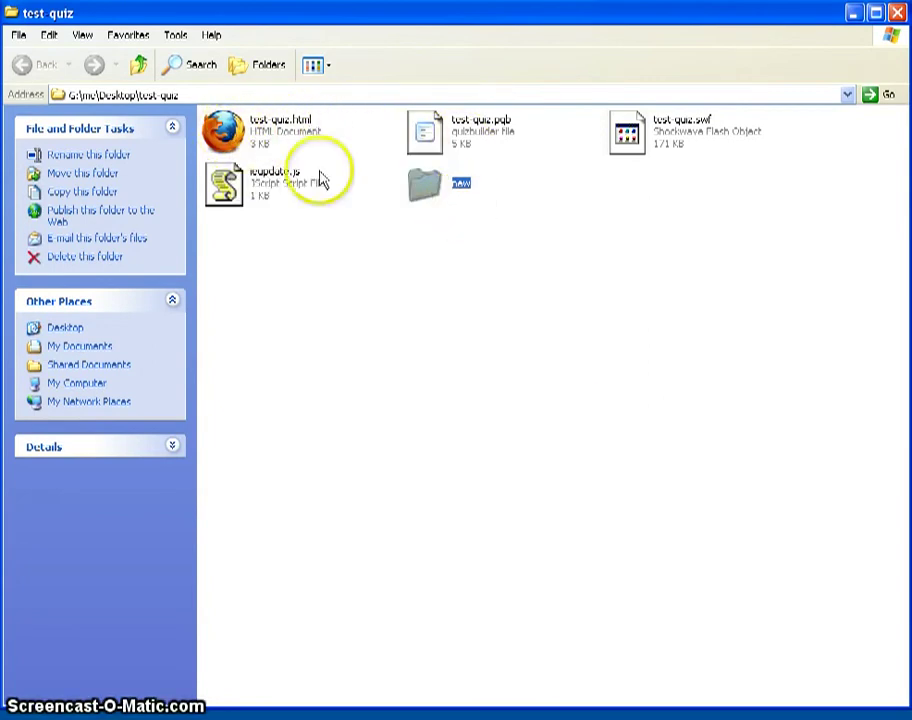
pyautogui.moveTo(222, 132); pyautogui.dragTo(428, 190)
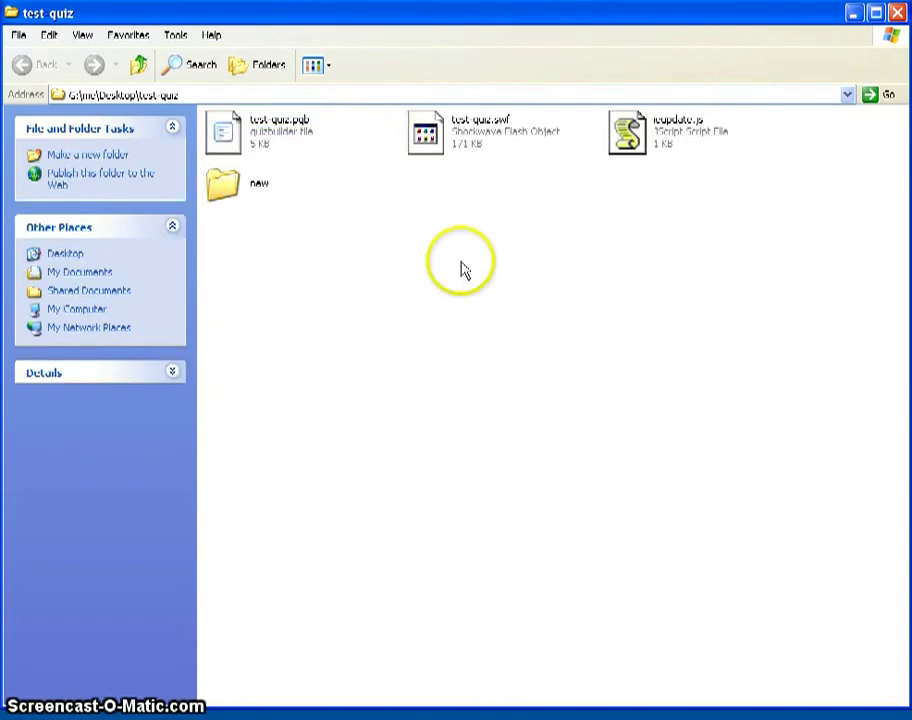
# - Open test-quiz.html from the new folder in the browser
pyautogui.doubleClick(225, 192)
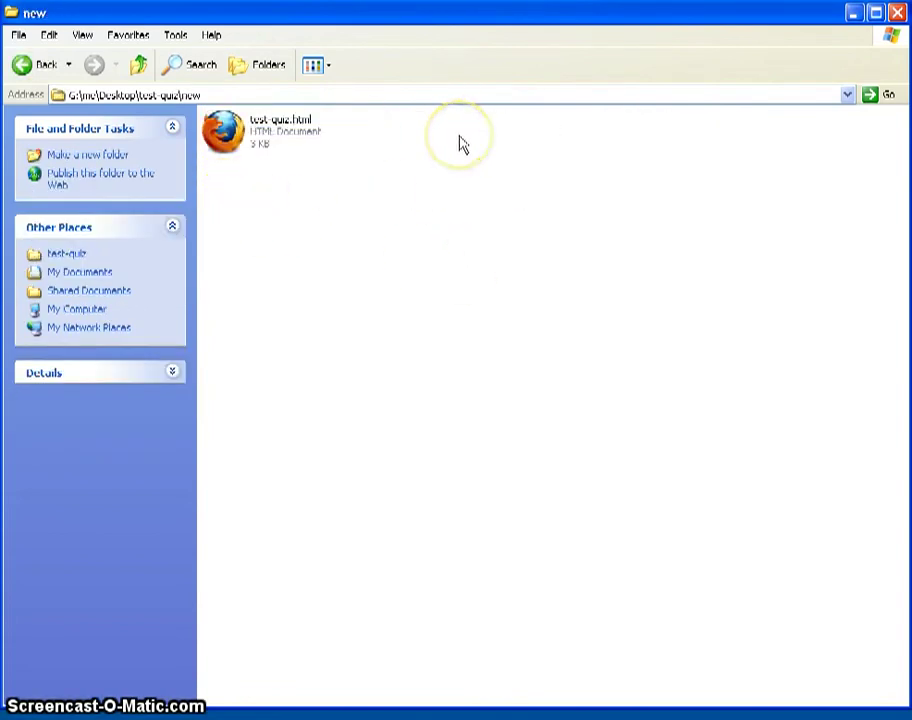
pyautogui.click(229, 150)
pyautogui.doubleClick(229, 150)
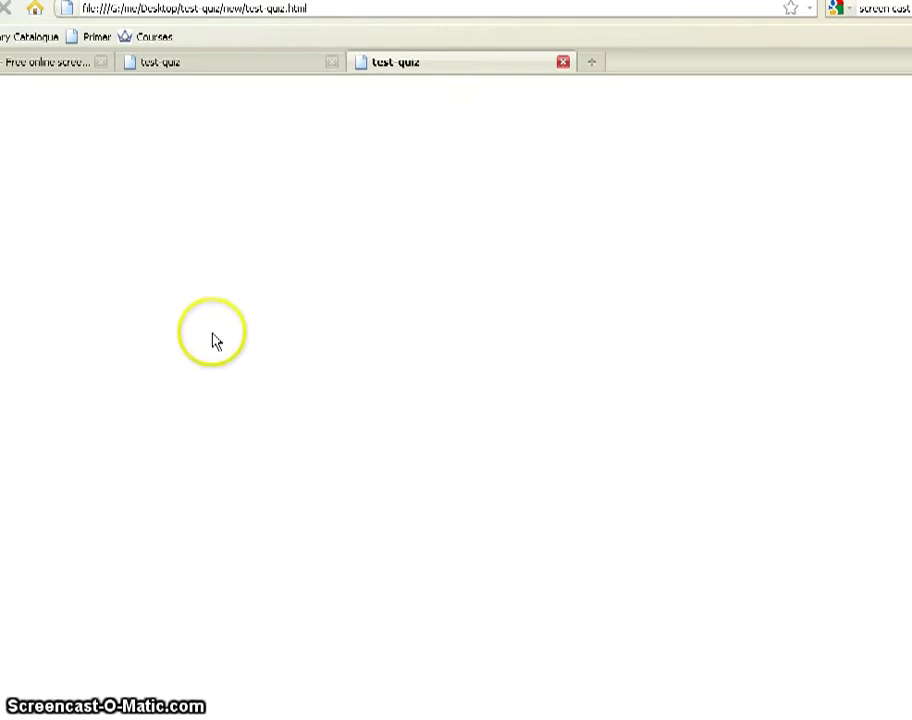
# - Examine the Flash OBJECT and EMBED code in the page source, close the source window and return to the new folder
pyautogui.rightClick(421, 334)
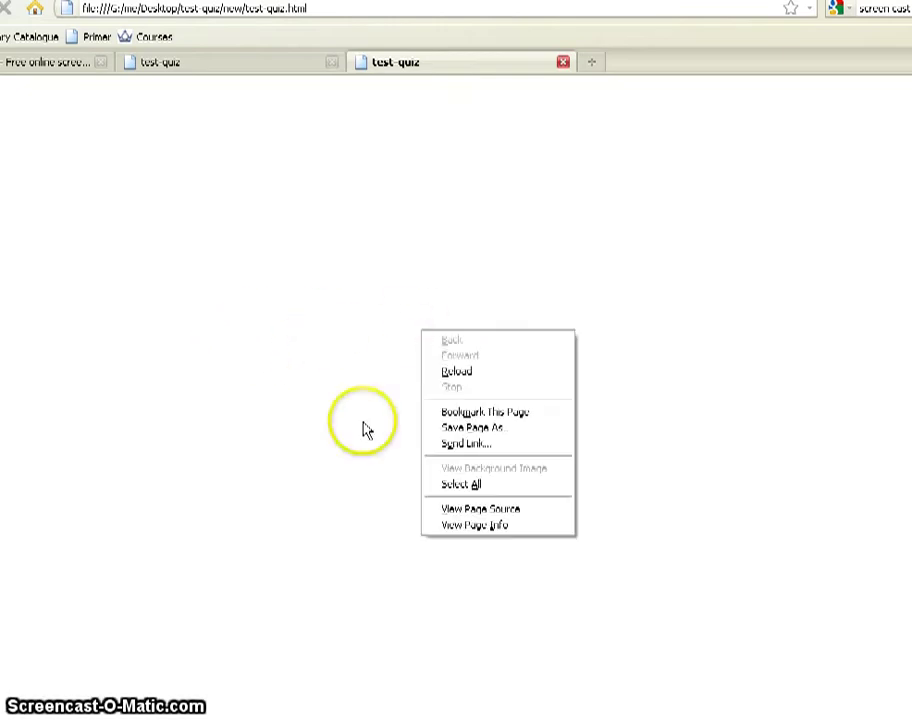
pyautogui.click(452, 508)
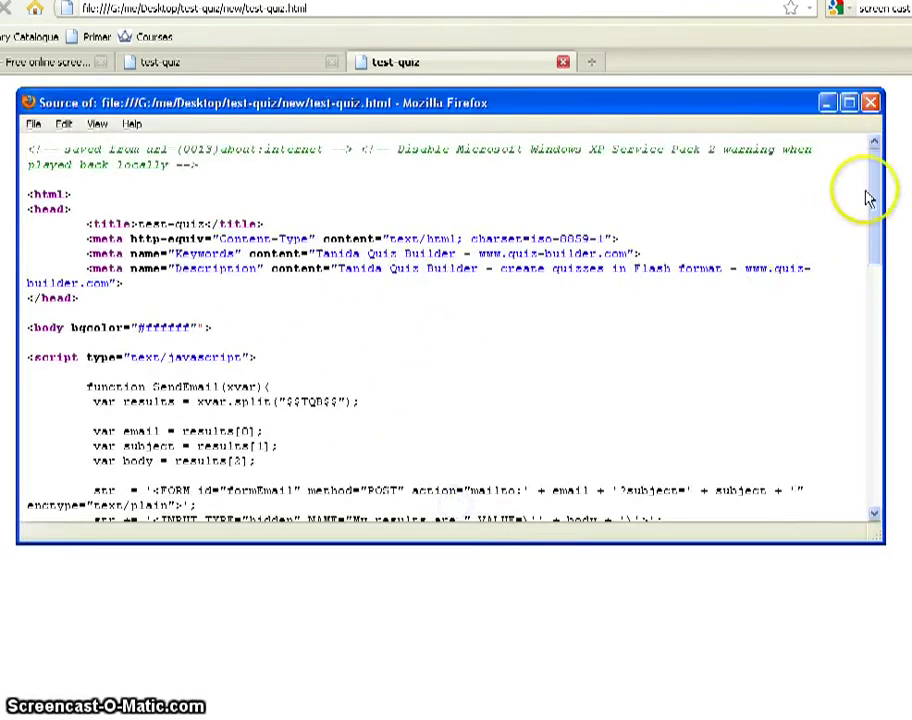
pyautogui.moveTo(869, 179); pyautogui.dragTo(877, 436)
pyautogui.click(89, 261)
pyautogui.moveTo(101, 273); pyautogui.dragTo(201, 383)
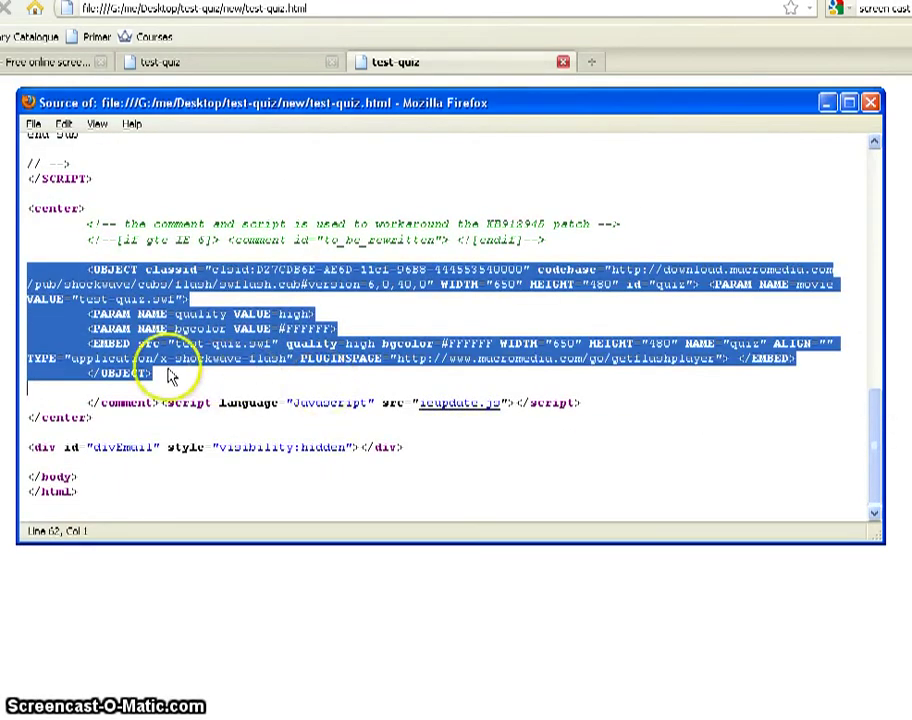
pyautogui.click(150, 383)
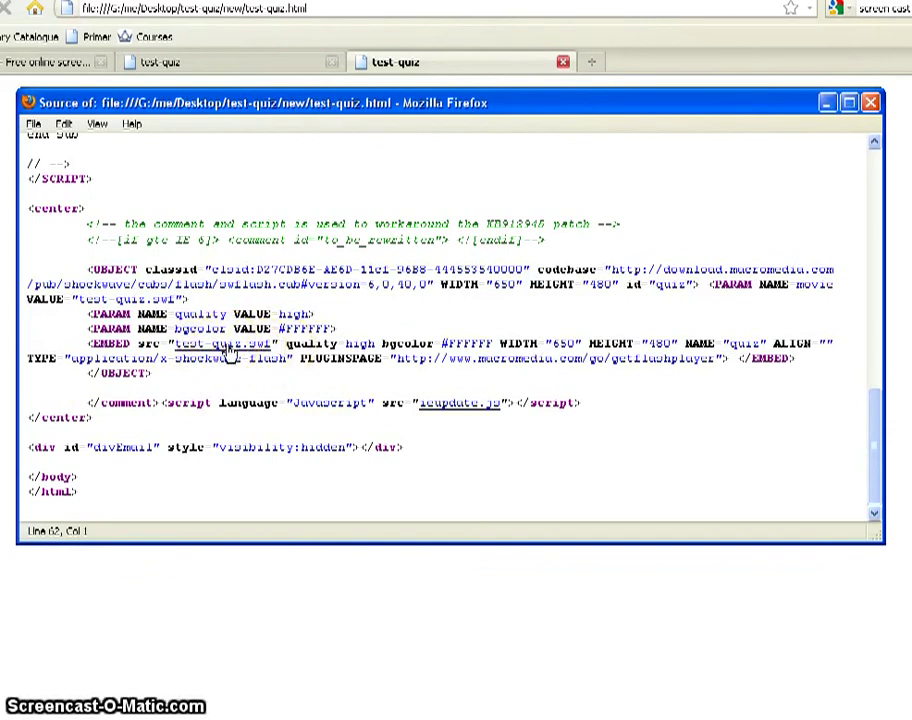
pyautogui.click(869, 104)
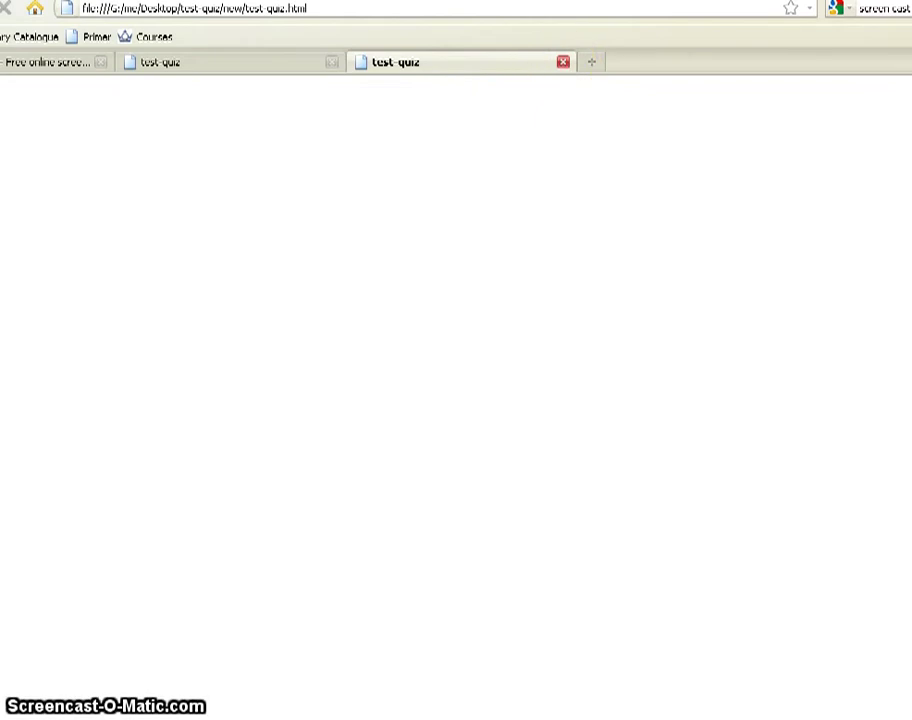
pyautogui.click(563, 62)
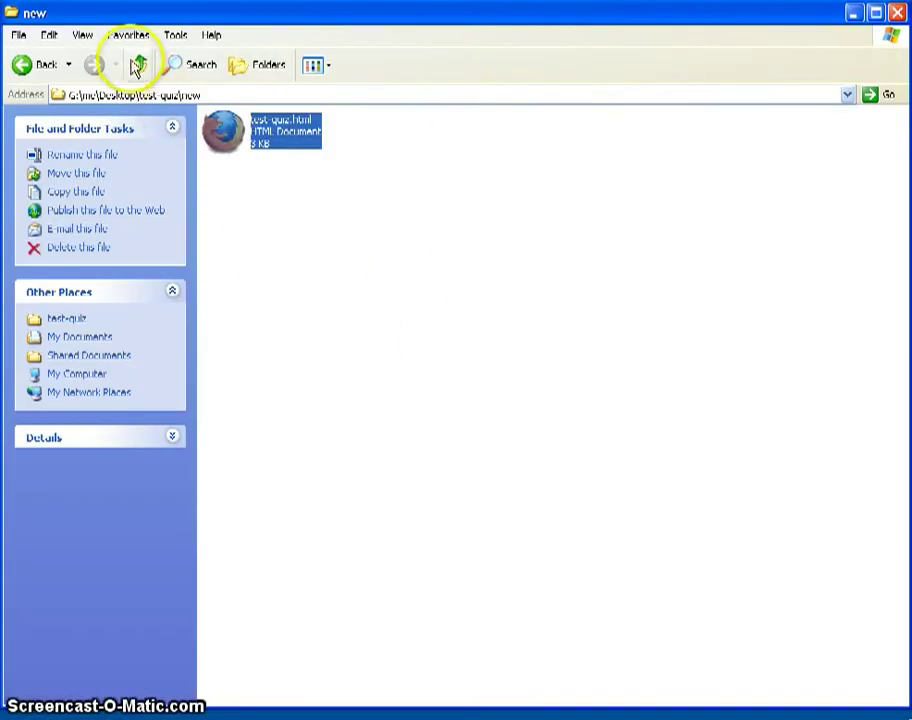
# - Move test-quiz.swf from the test-quiz folder into the new folder and open that folder
pyautogui.click(137, 64)
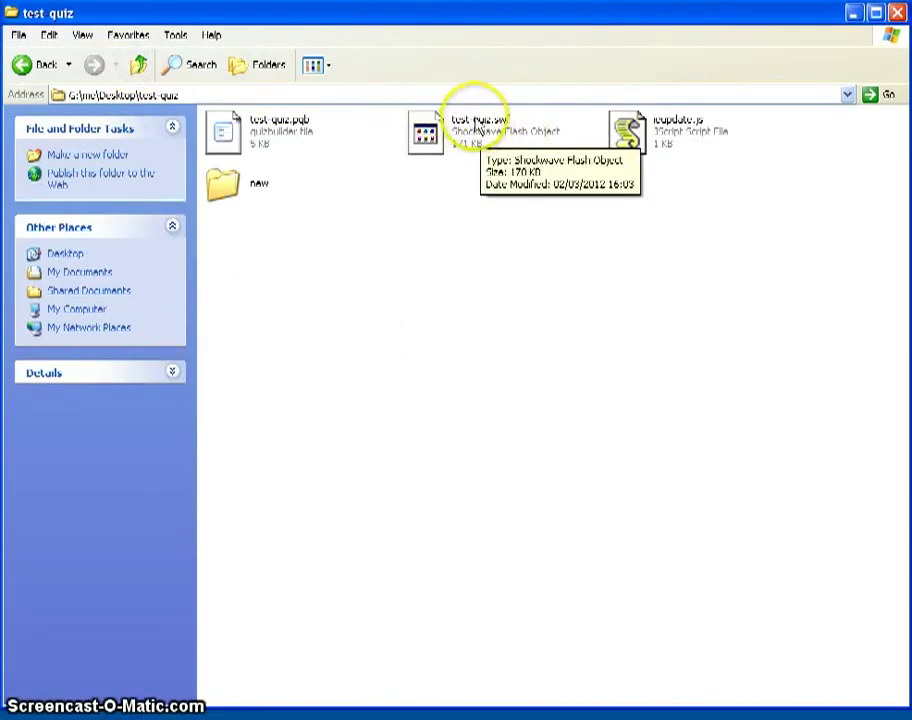
pyautogui.moveTo(468, 126); pyautogui.dragTo(233, 190)
pyautogui.doubleClick(621, 132)
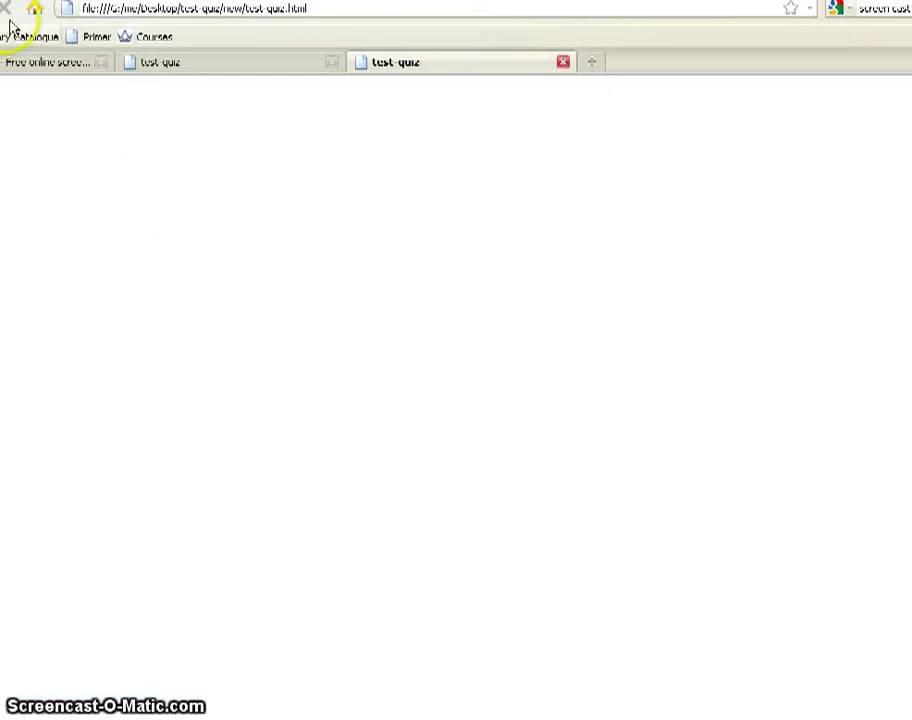
# - Reload the new folder's test-quiz.html in the browser and compare the context menus of the Flash quiz and the surrounding page
pyautogui.rightClick(193, 198)
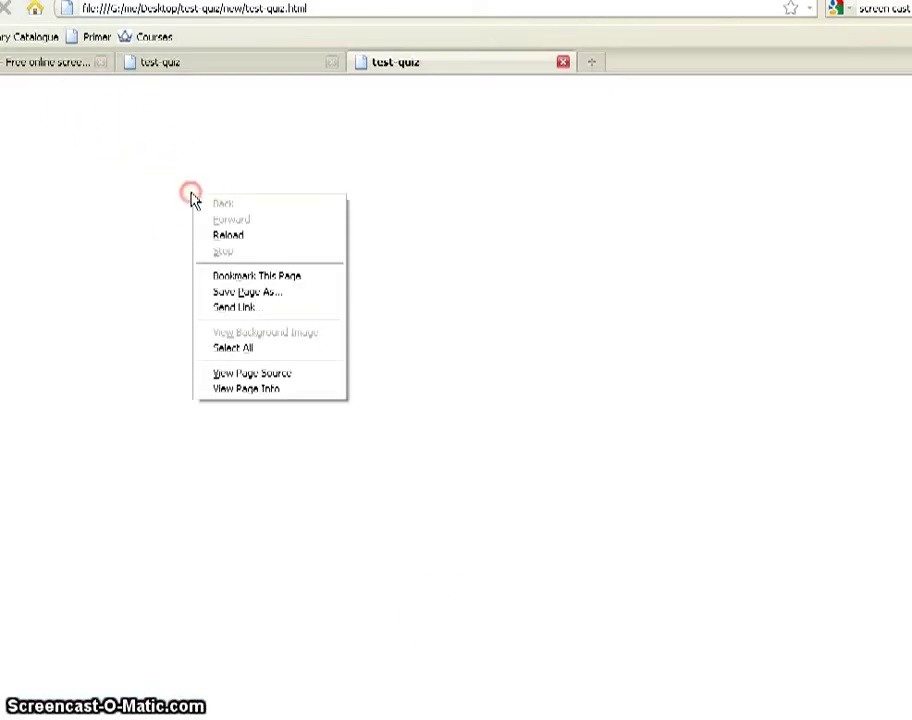
pyautogui.click(252, 240)
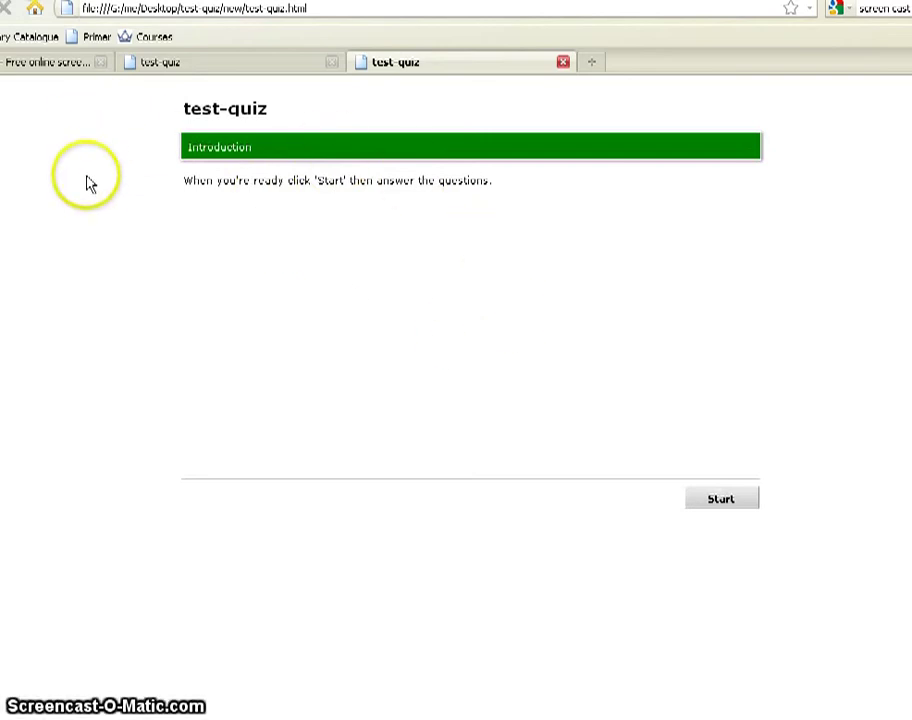
pyautogui.rightClick(400, 254)
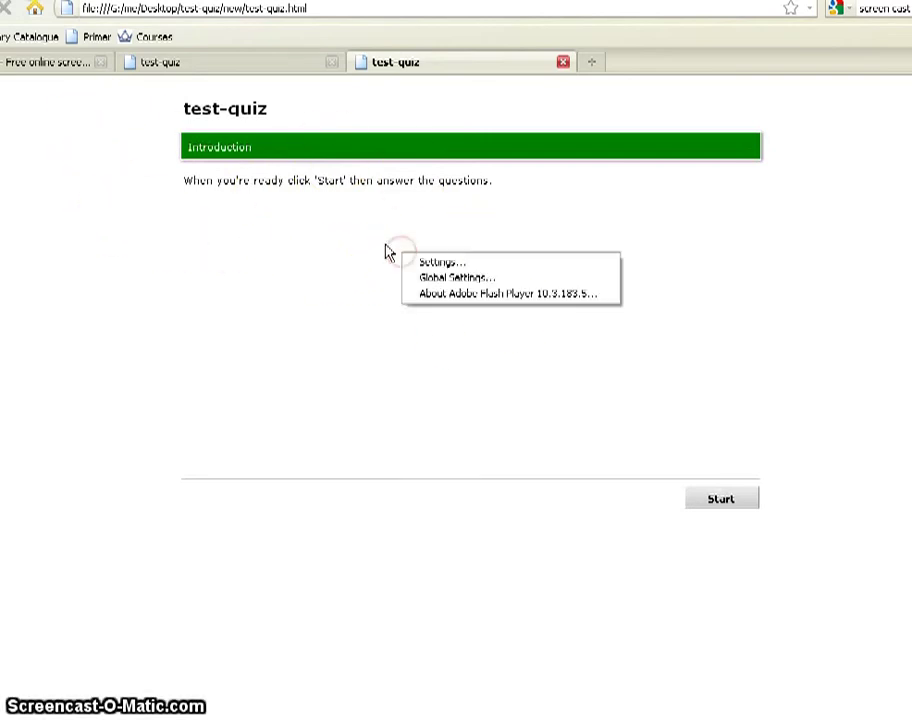
pyautogui.rightClick(106, 229)
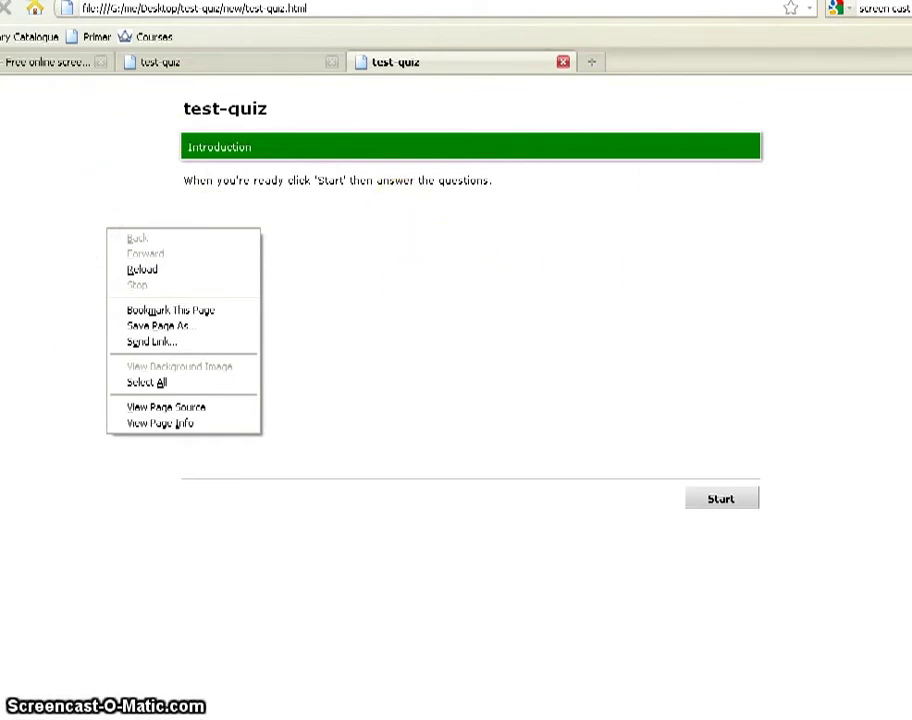
pyautogui.click(92, 298)
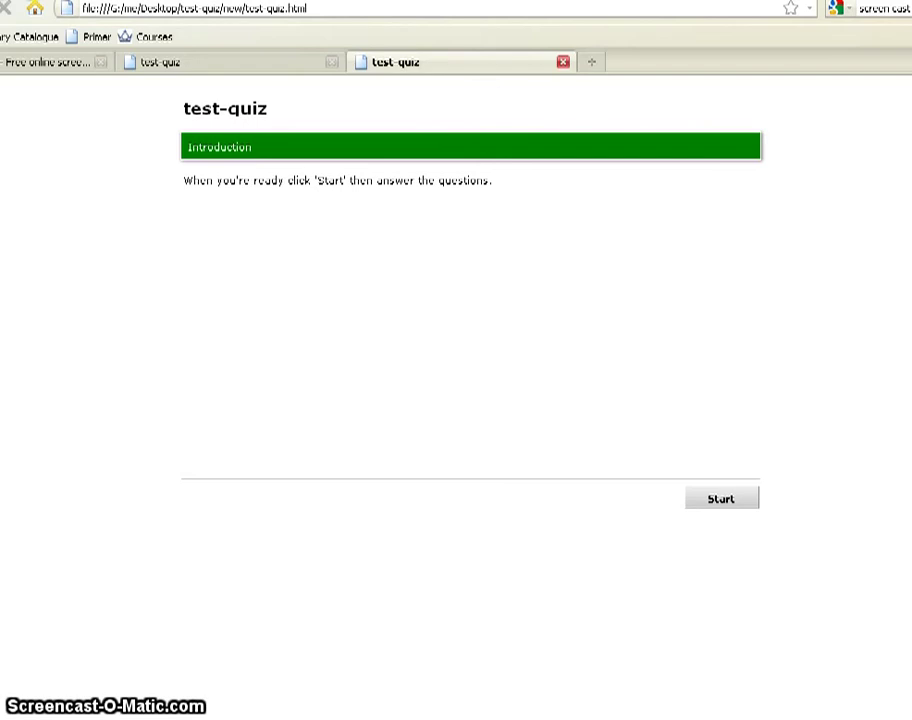
# - Switch to Tanida Quiz Builder and open the layout customization settings for test-quiz
pyautogui.hotkey('alt', 'Tab')
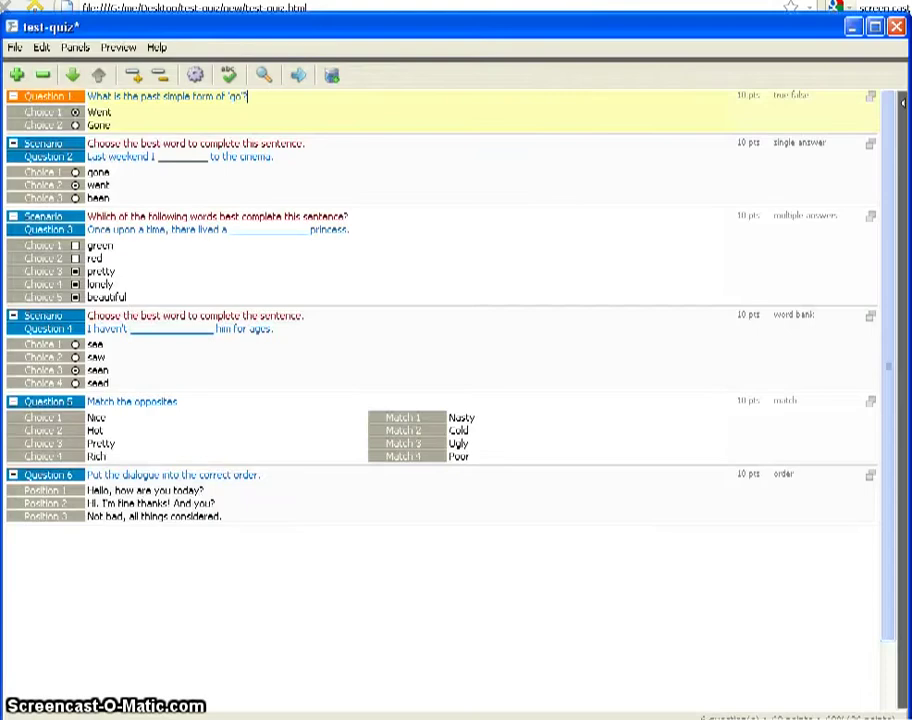
pyautogui.click(22, 54)
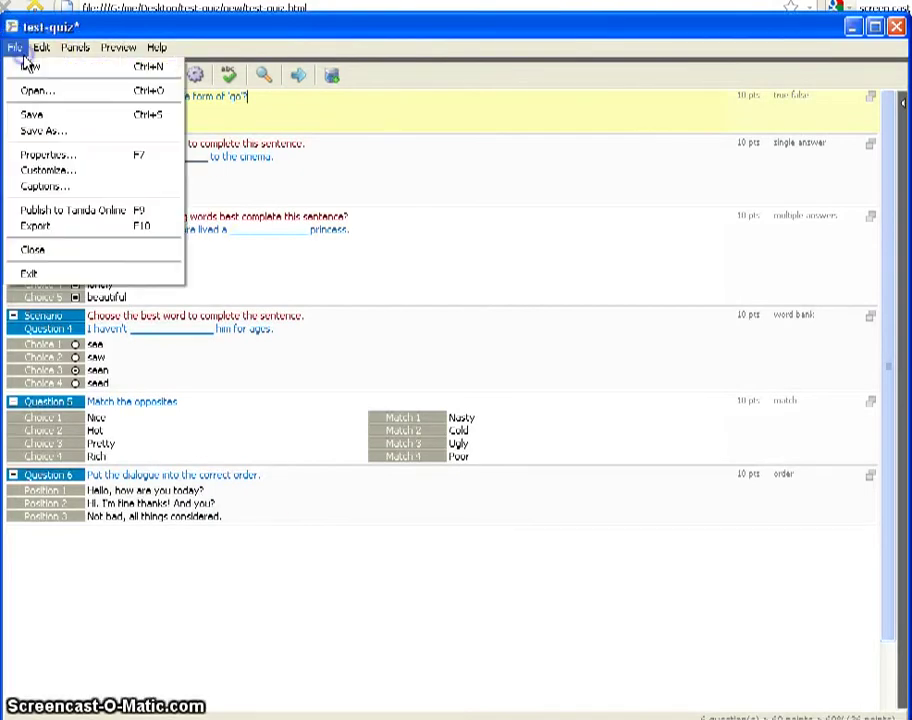
pyautogui.click(31, 170)
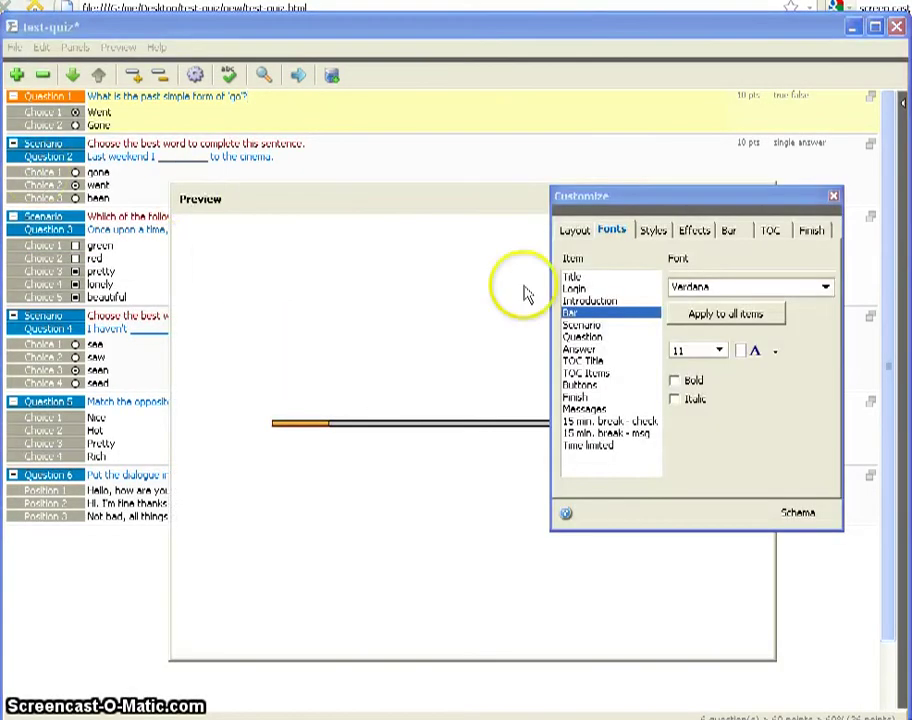
pyautogui.moveTo(684, 197); pyautogui.dragTo(461, 366)
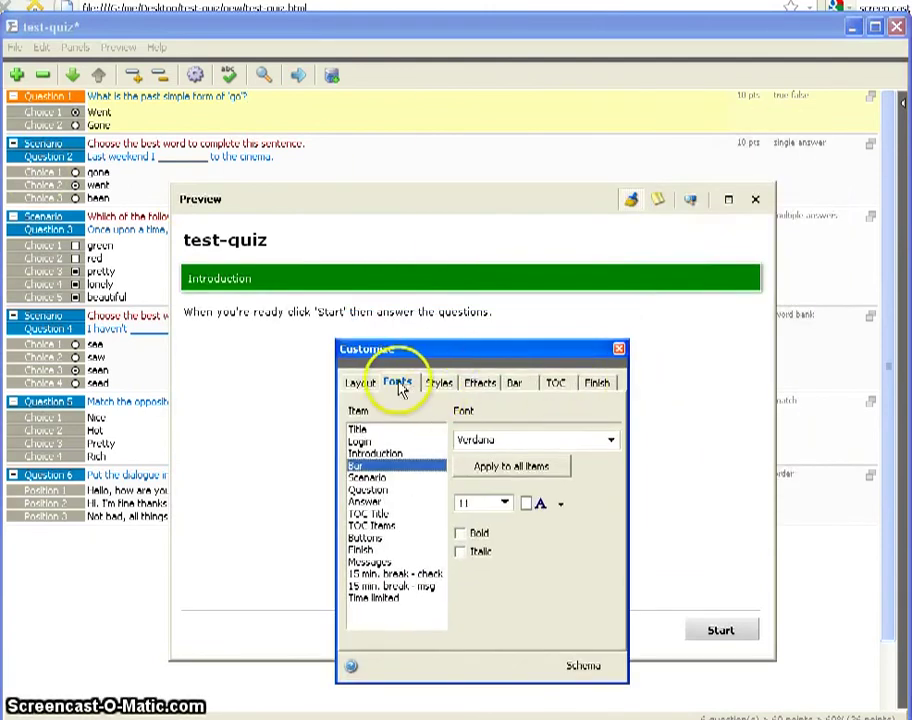
pyautogui.click(358, 385)
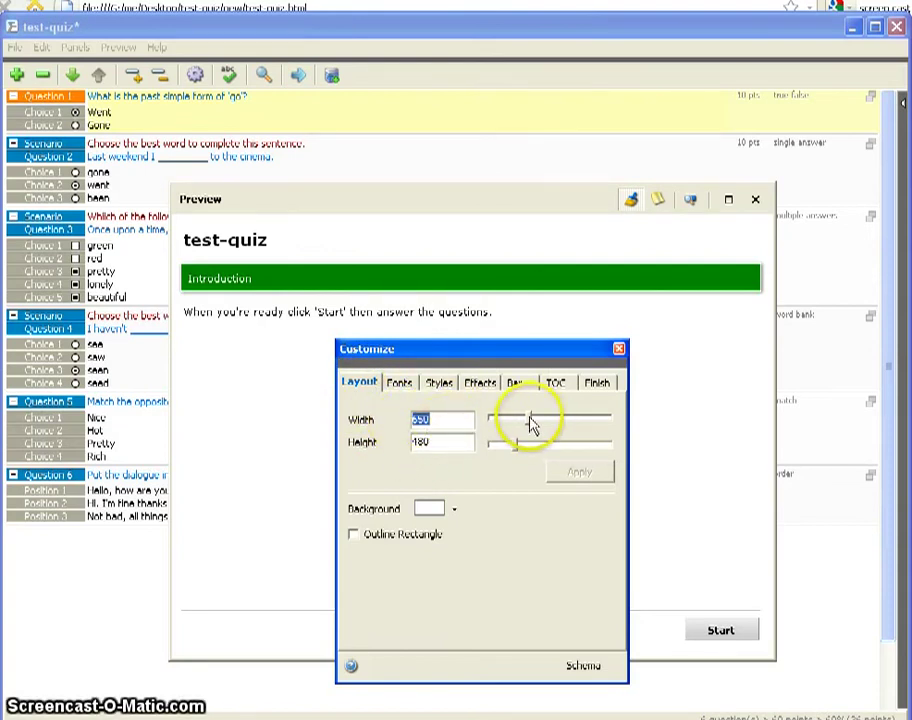
# - Set the quiz width to 800 and its height to 530
pyautogui.moveTo(532, 424); pyautogui.dragTo(535, 424)
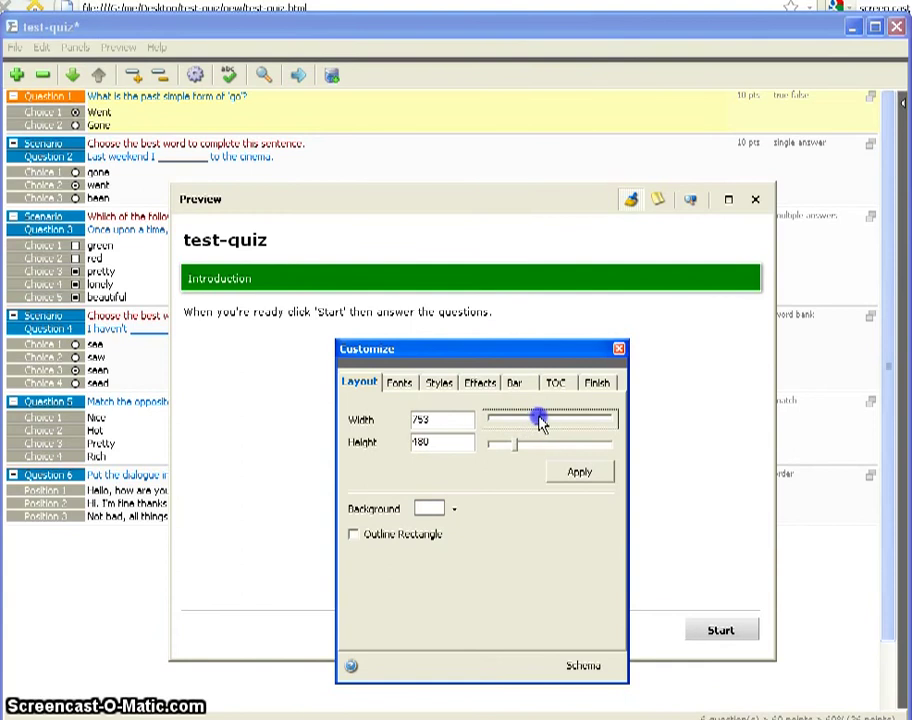
pyautogui.click(449, 422)
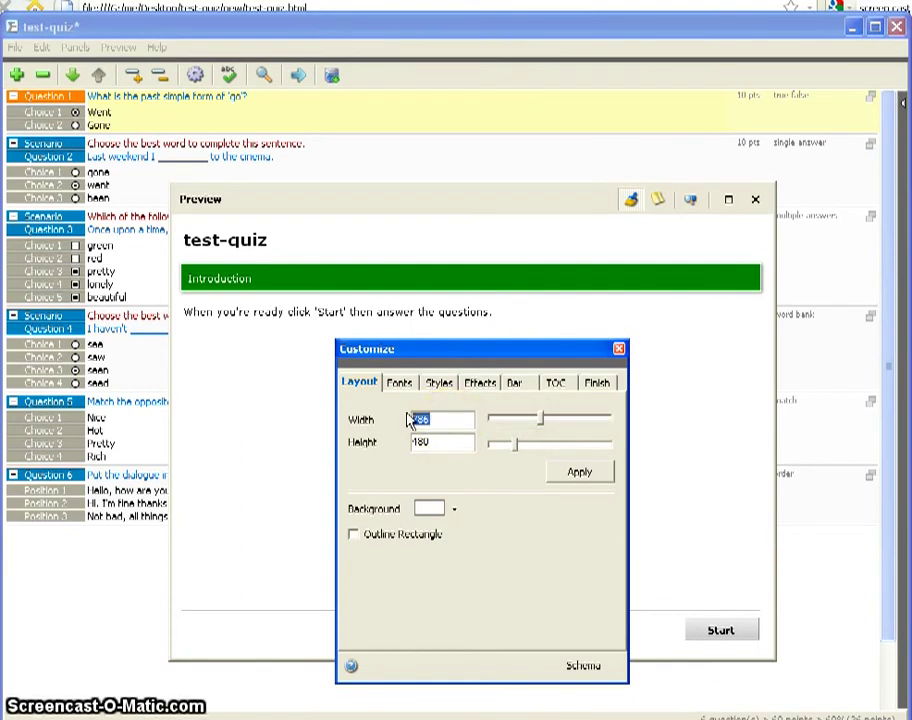
pyautogui.click(537, 419)
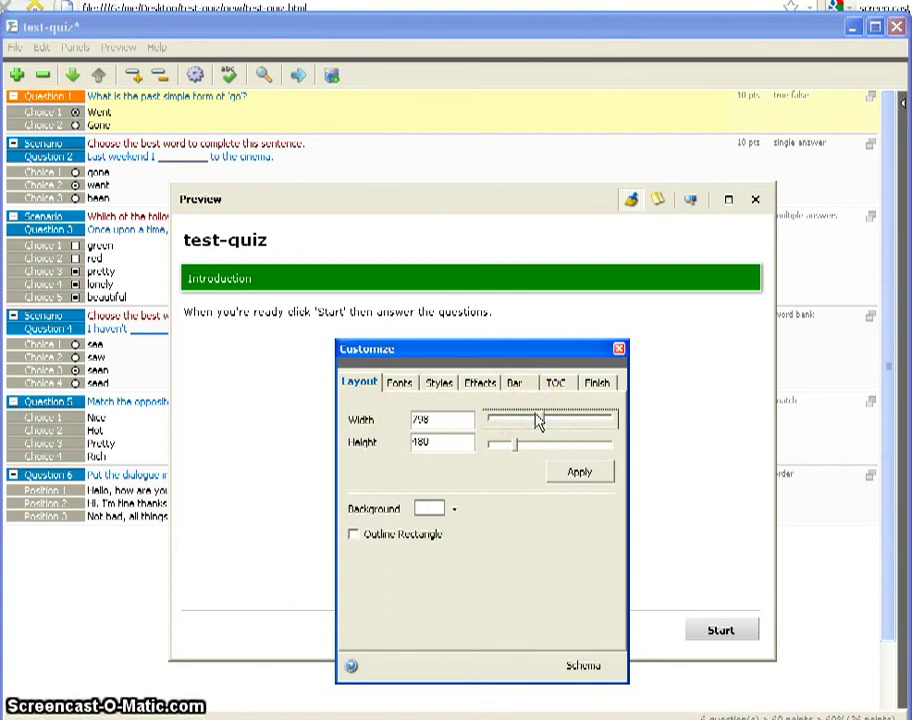
pyautogui.moveTo(516, 445); pyautogui.dragTo(515, 448)
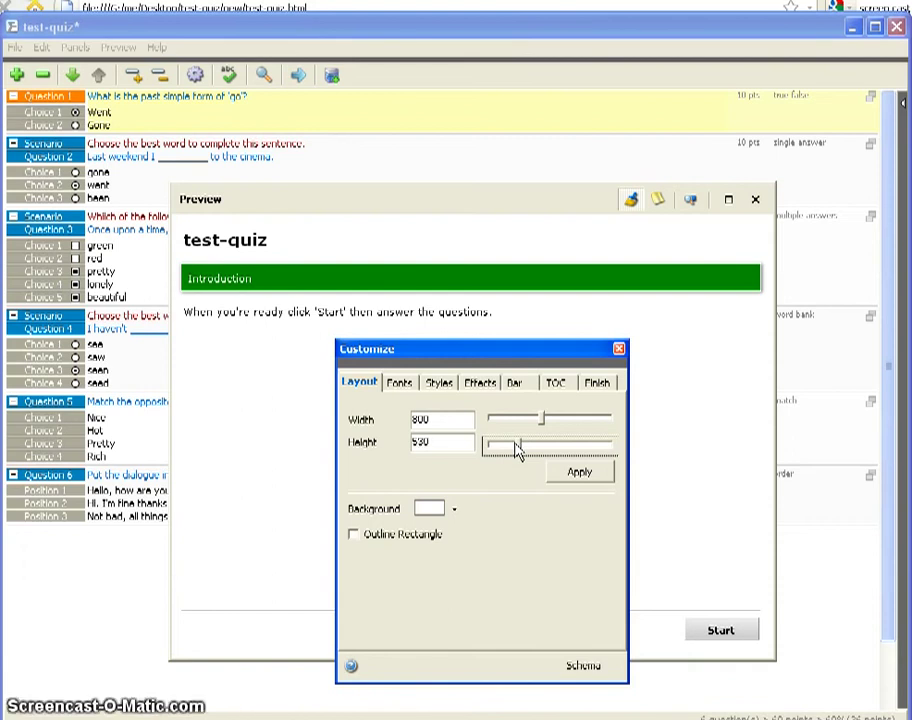
pyautogui.click(519, 451)
# - Enable the outline rectangle around the quiz and set its line colour to plum
pyautogui.click(463, 512)
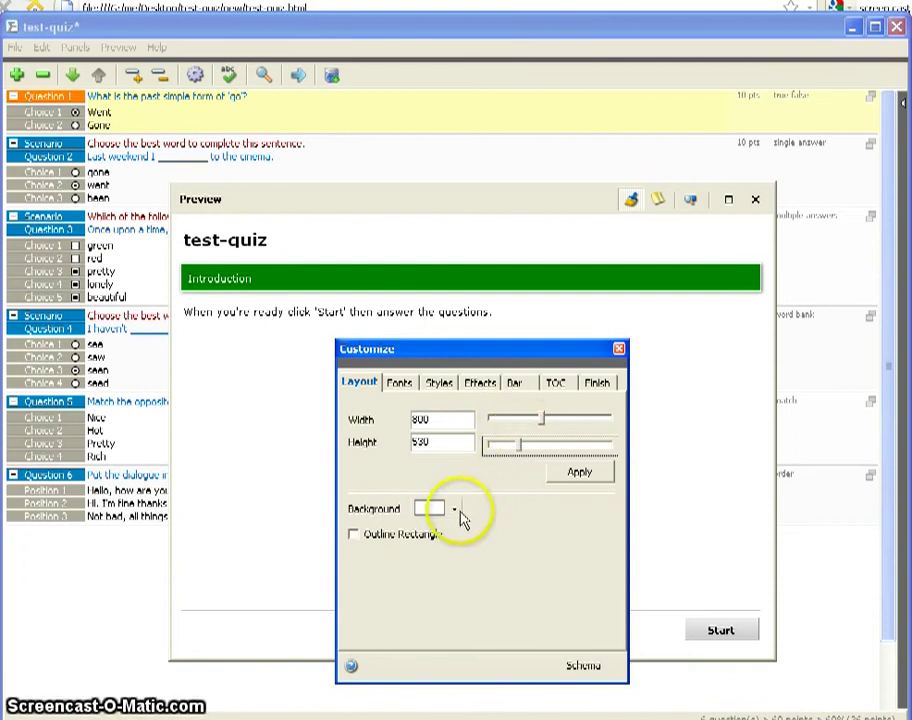
pyautogui.click(355, 536)
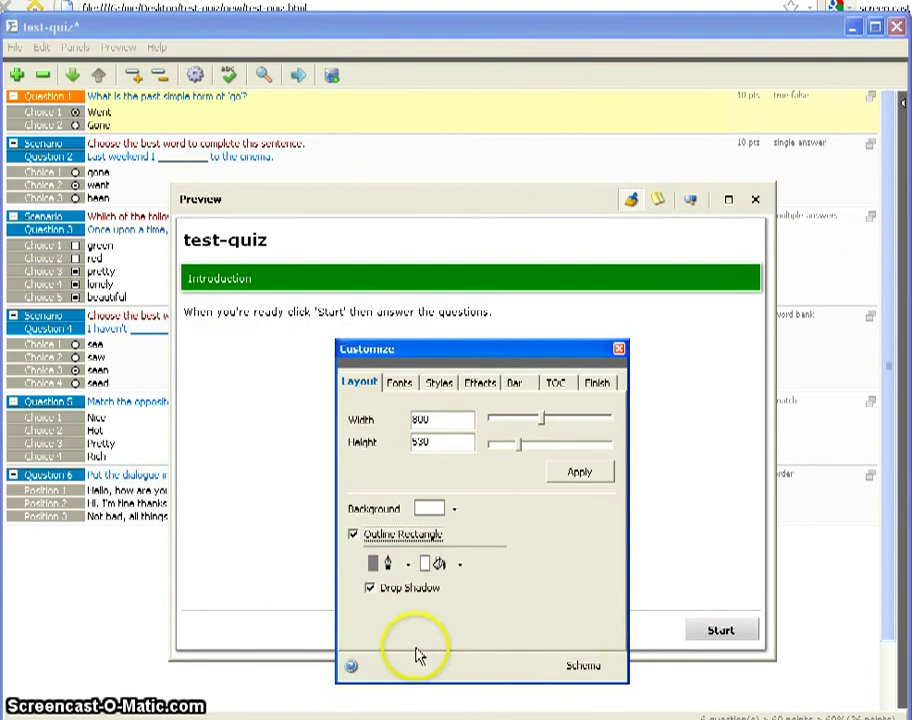
pyautogui.click(408, 564)
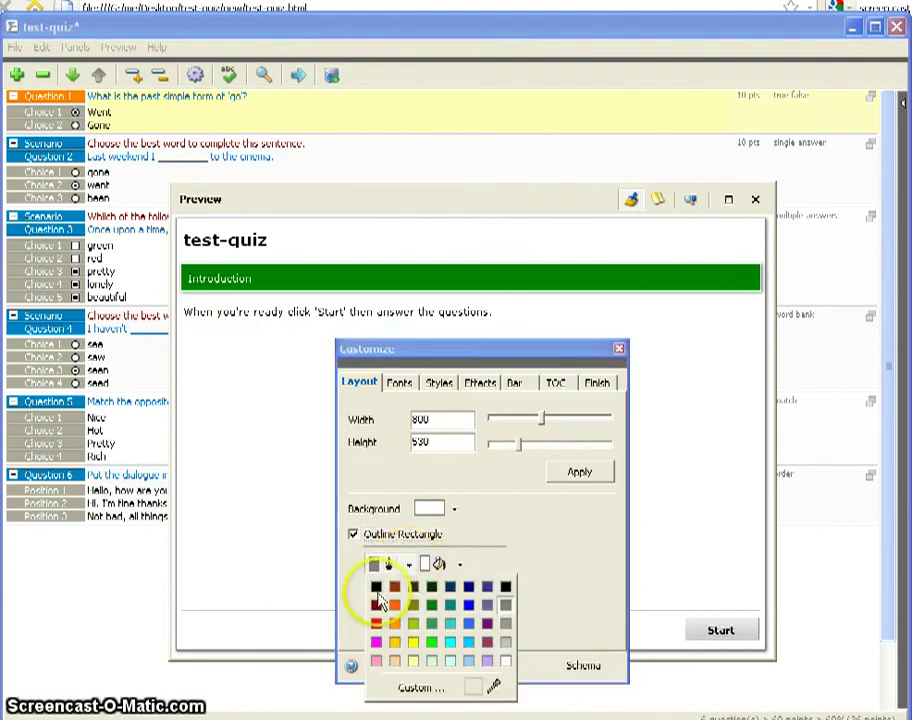
pyautogui.click(489, 645)
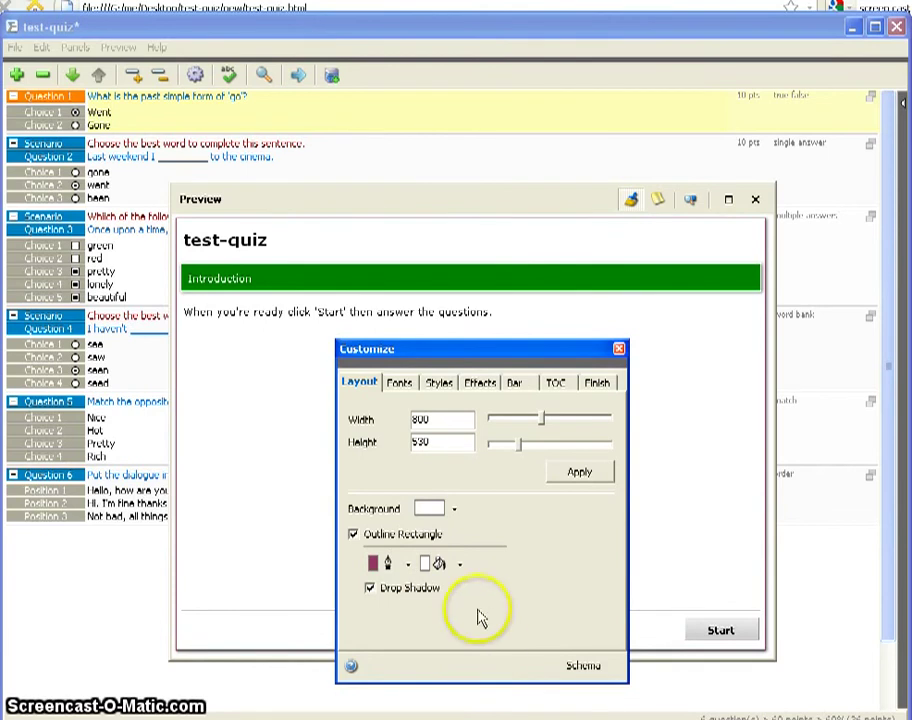
# - Fill the outline rectangle with a custom light pink of red 255, green 225 and blue 240
pyautogui.click(460, 564)
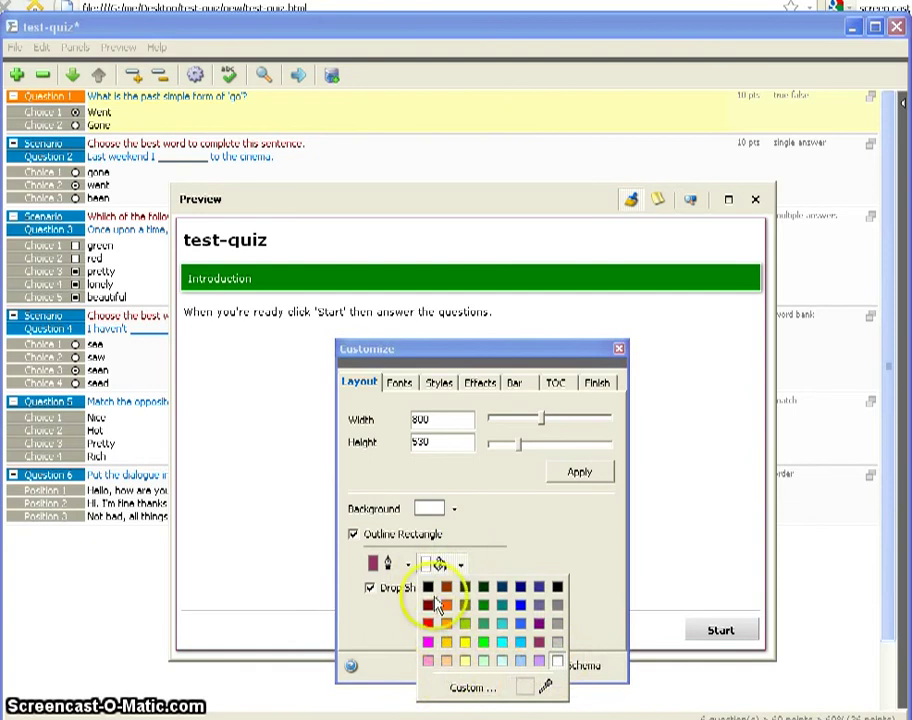
pyautogui.click(466, 694)
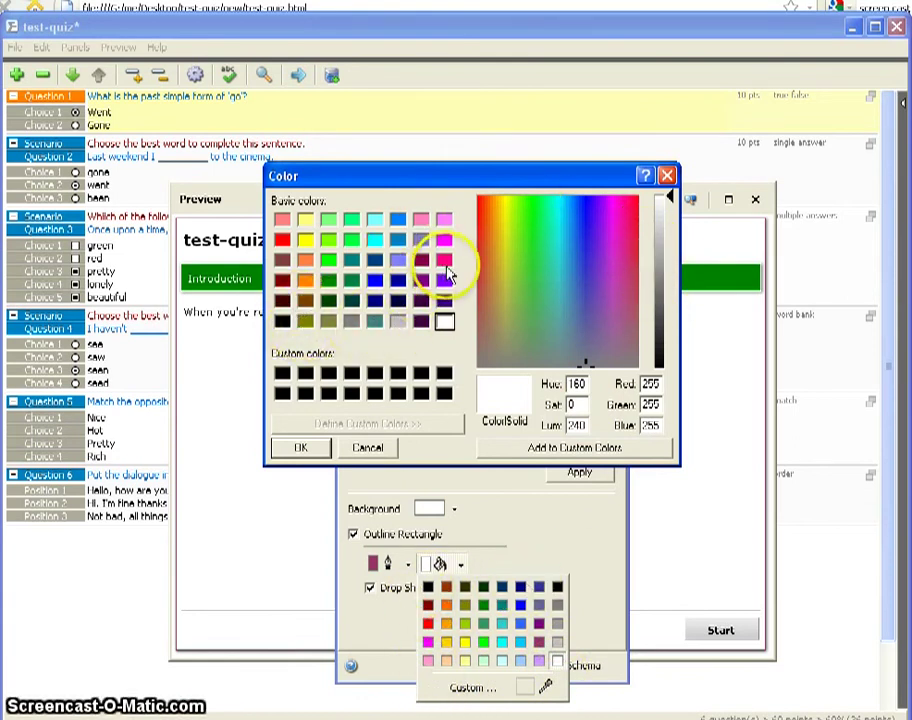
pyautogui.click(421, 219)
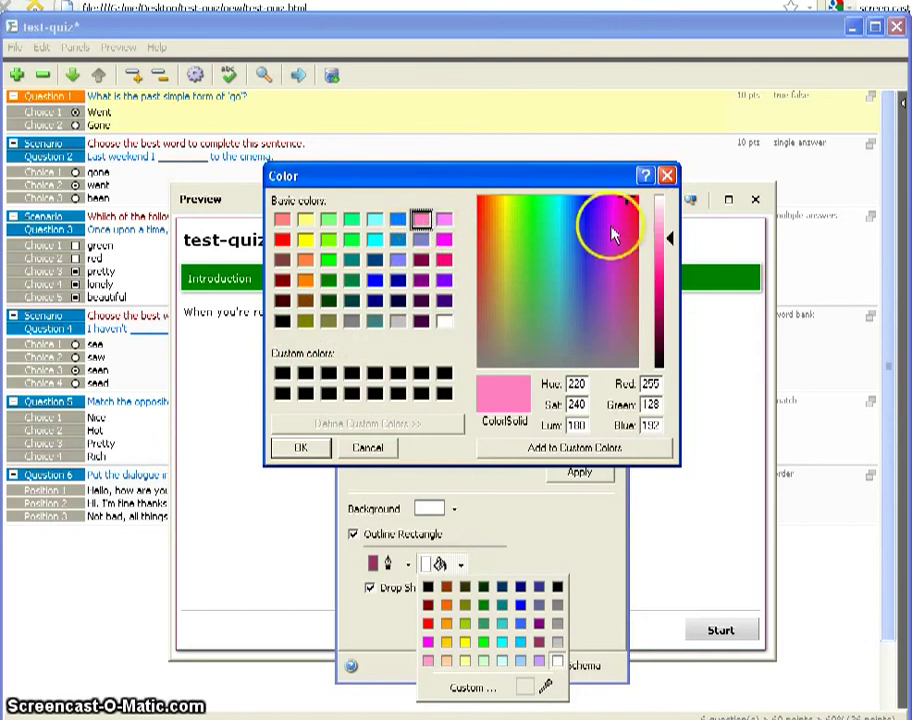
pyautogui.click(663, 212)
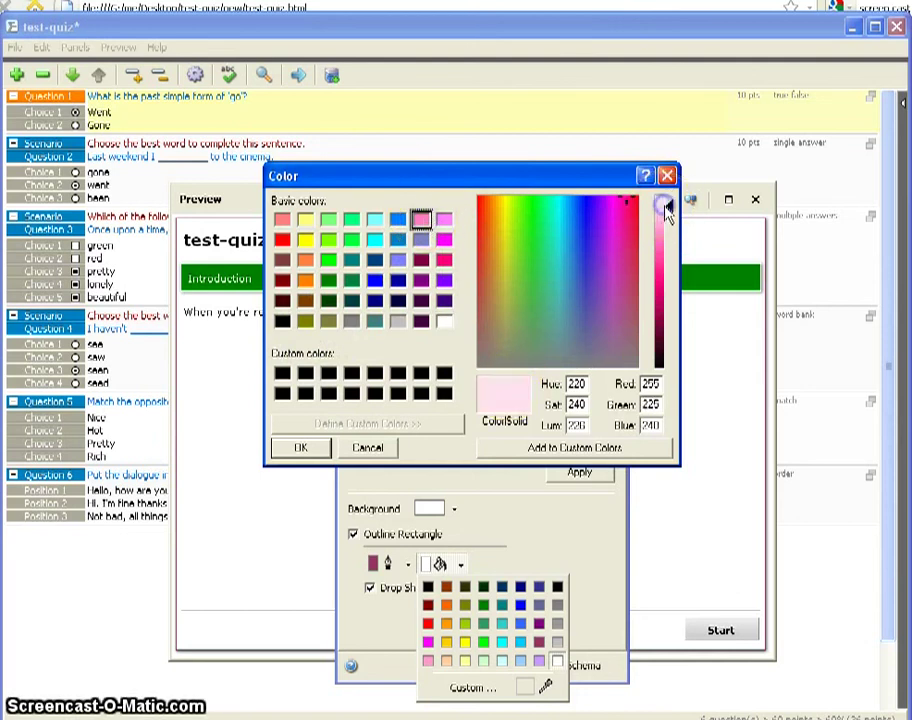
pyautogui.click(535, 450)
pyautogui.click(303, 447)
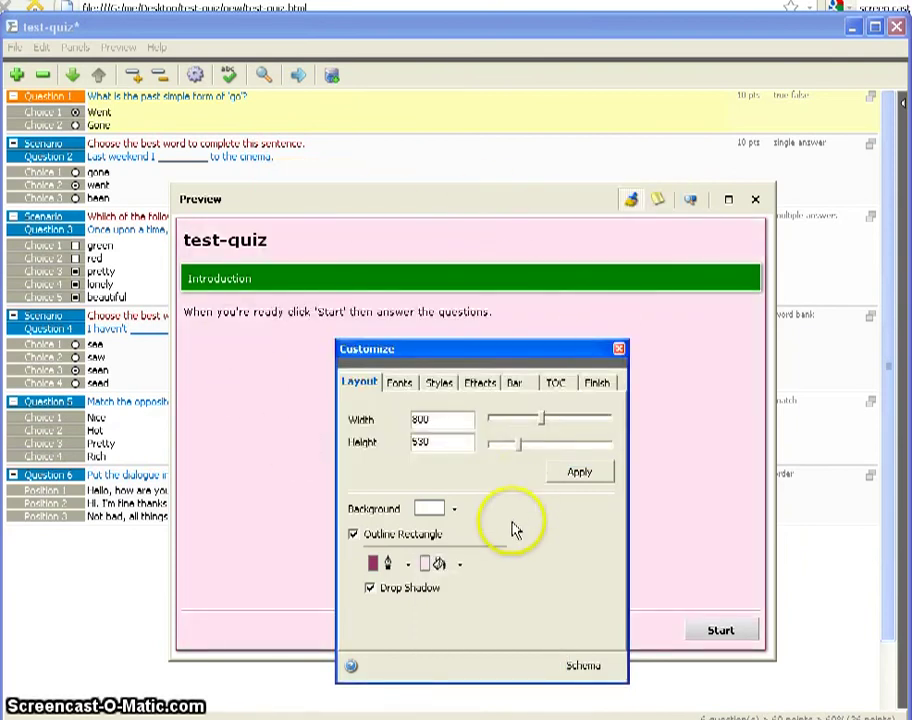
# - Lighten the outline rectangle's pink fill to red 255, green 236 and blue 245
pyautogui.click(458, 571)
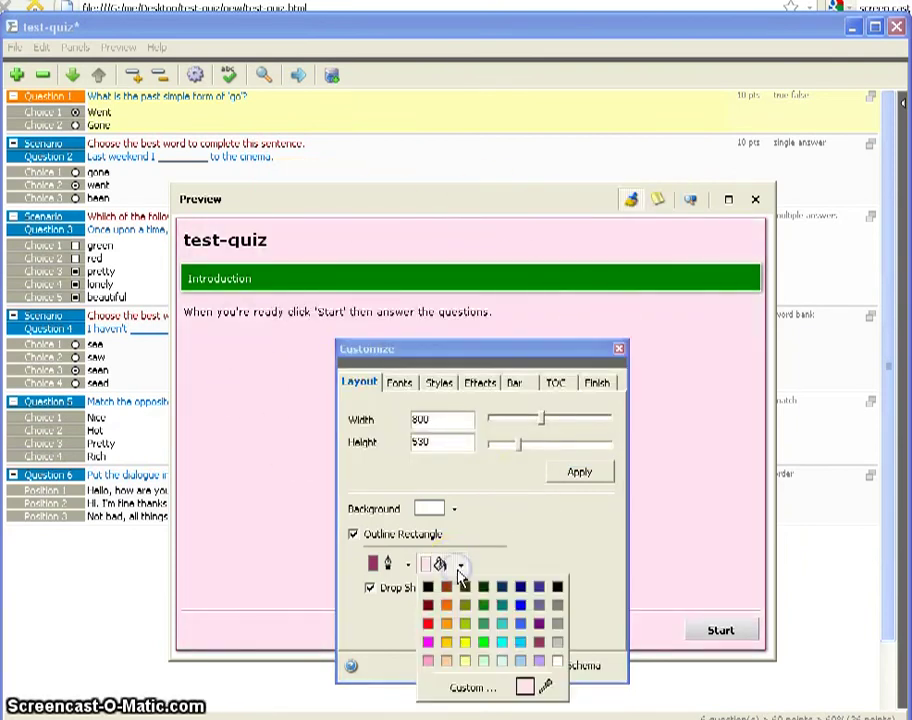
pyautogui.click(478, 688)
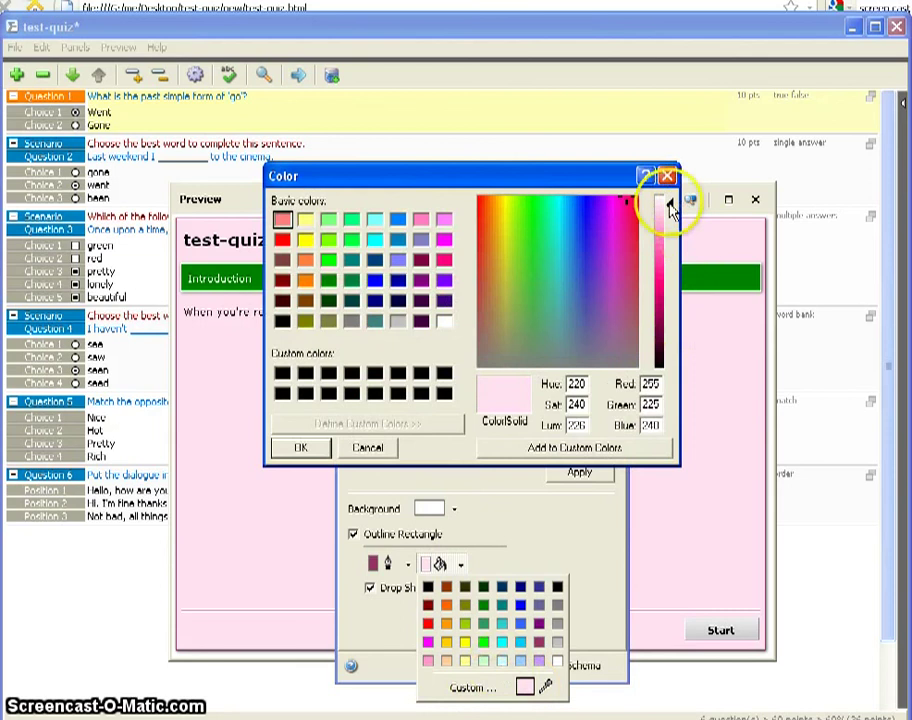
pyautogui.click(519, 444)
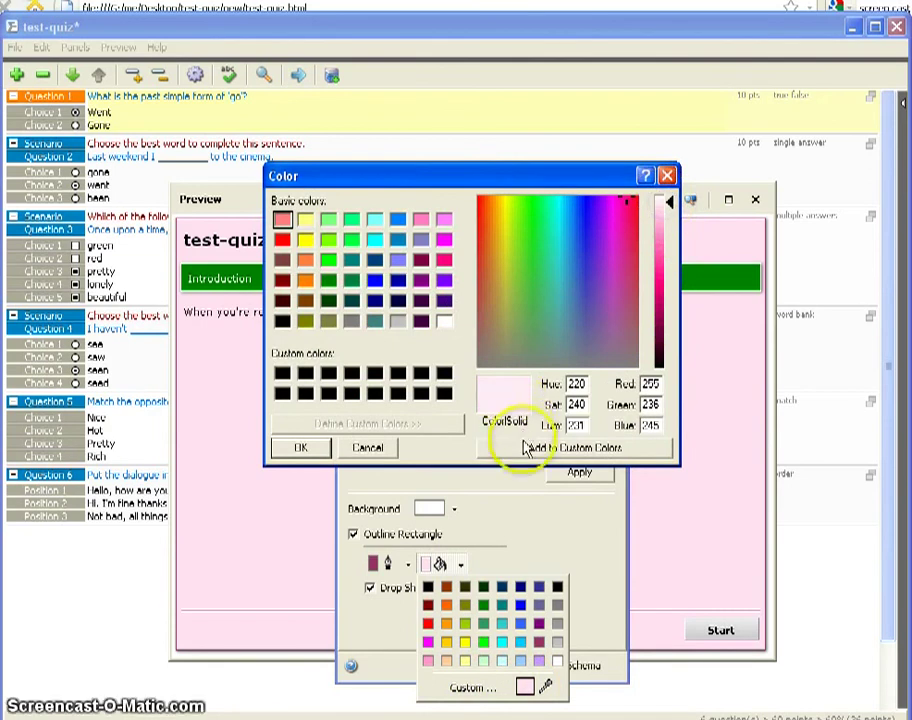
pyautogui.click(316, 447)
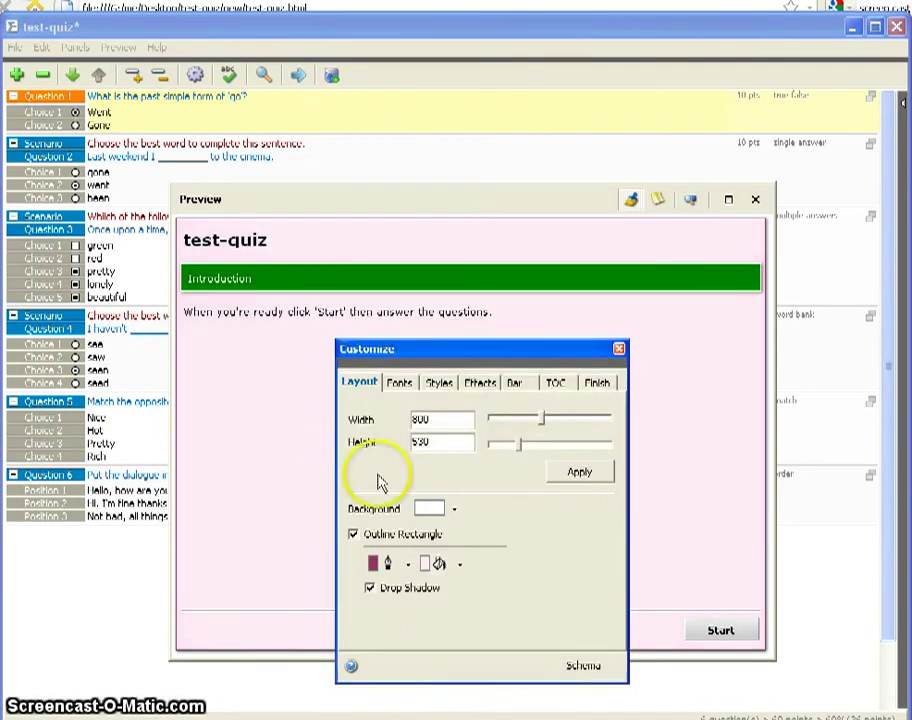
# - In the bar settings, turn the drop shadow off and back on and change the bar's fill colour to plum
pyautogui.moveTo(489, 350); pyautogui.dragTo(327, 307)
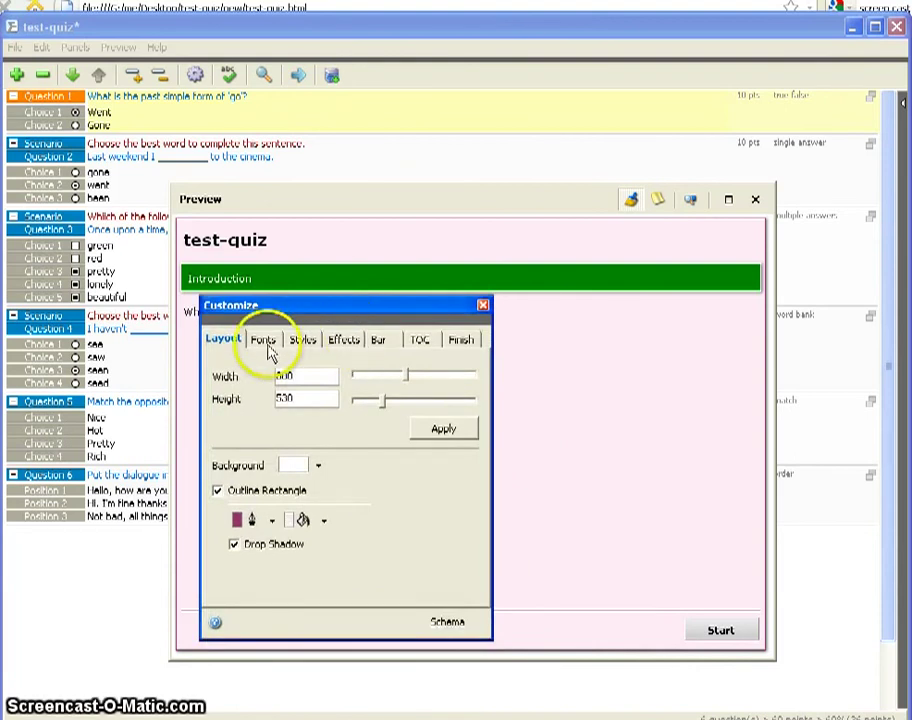
pyautogui.click(386, 341)
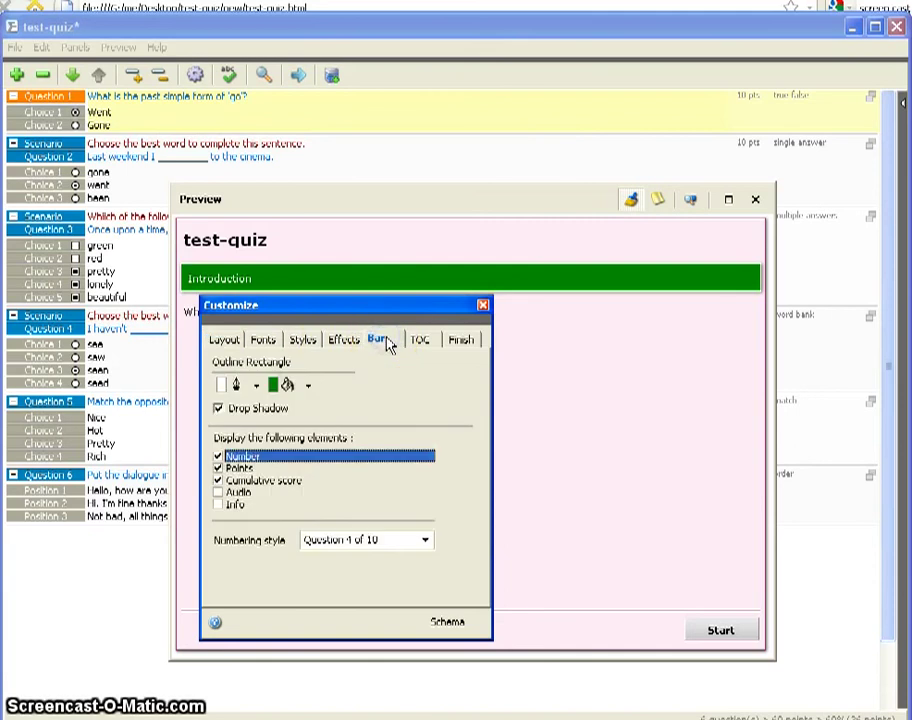
pyautogui.click(222, 496)
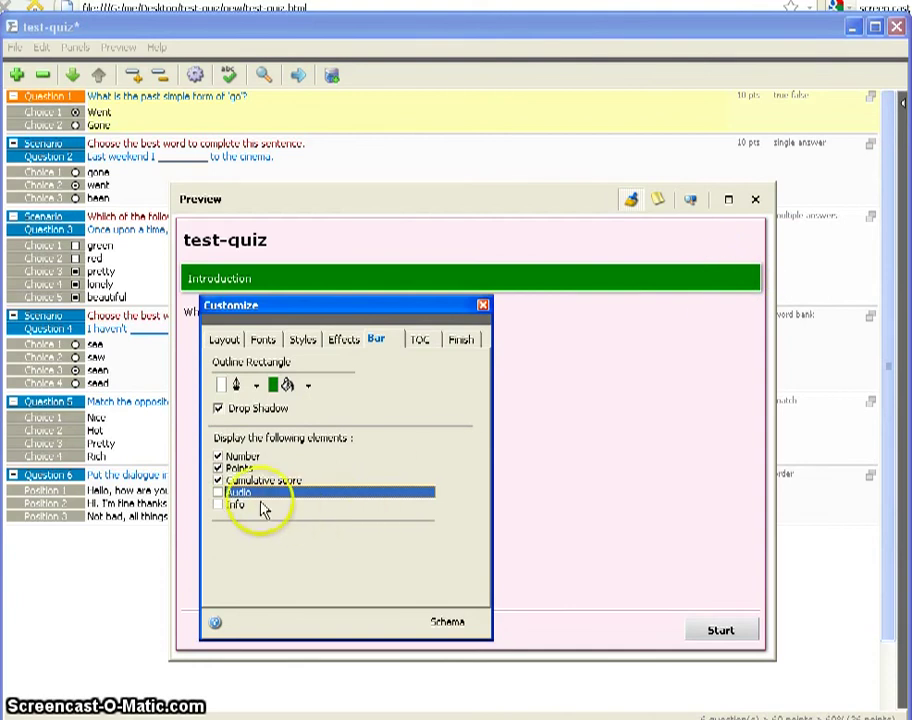
pyautogui.click(219, 467)
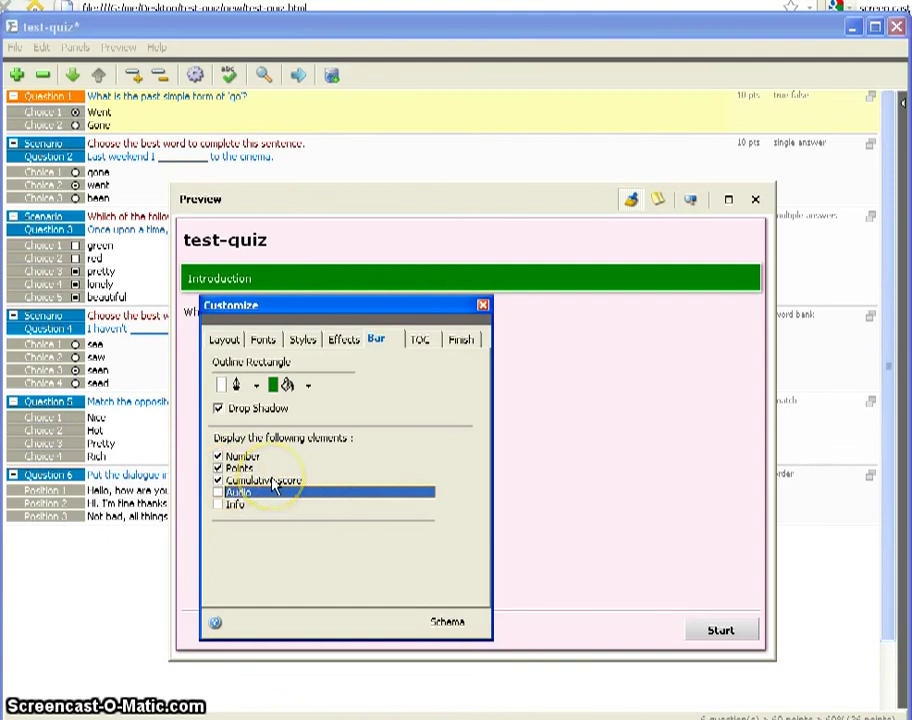
pyautogui.click(219, 408)
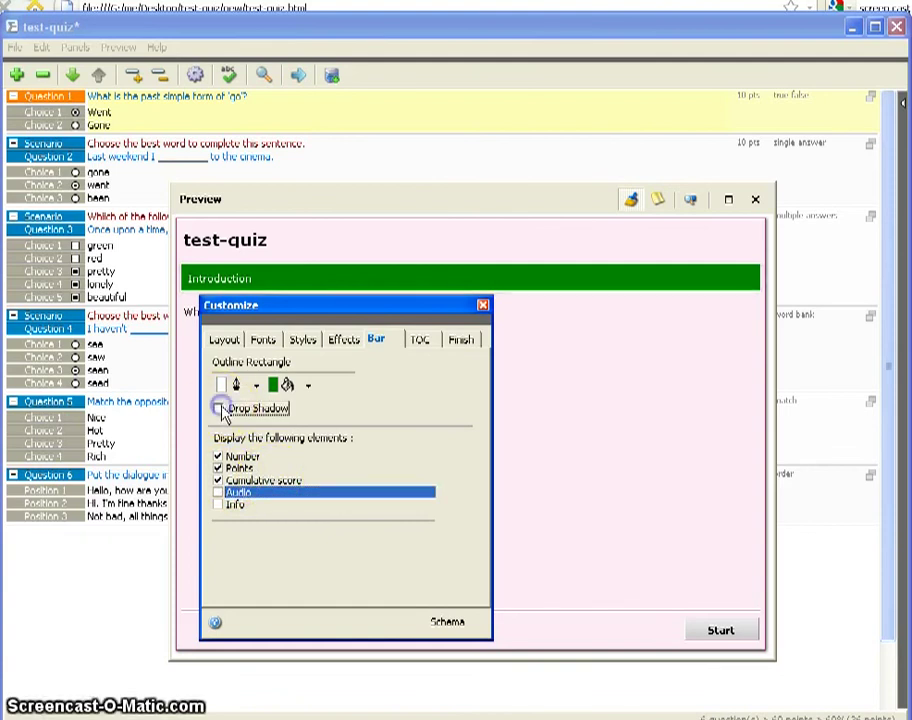
pyautogui.click(219, 408)
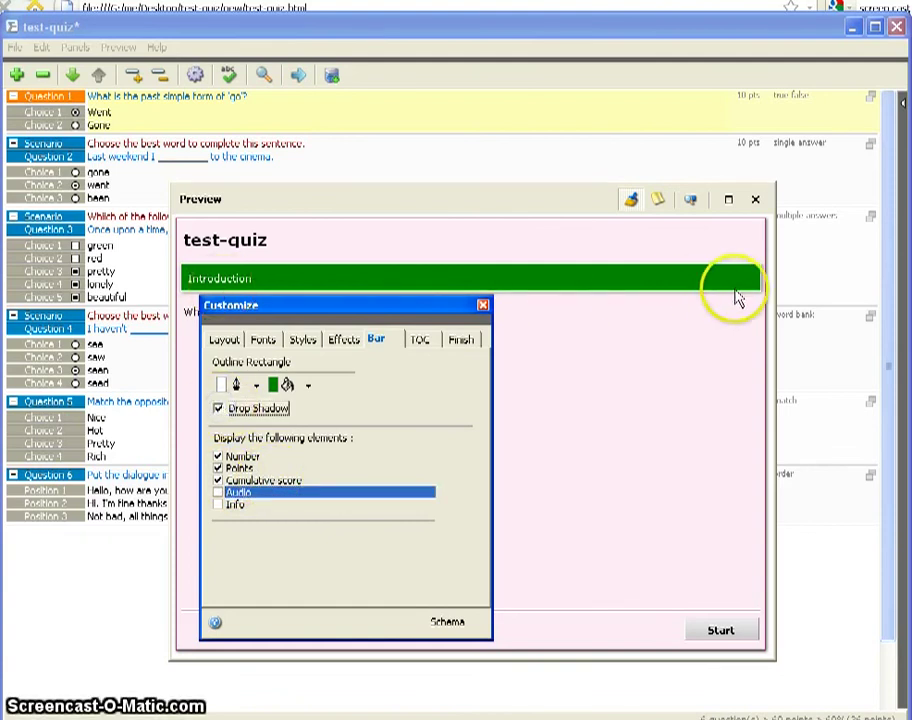
pyautogui.click(308, 385)
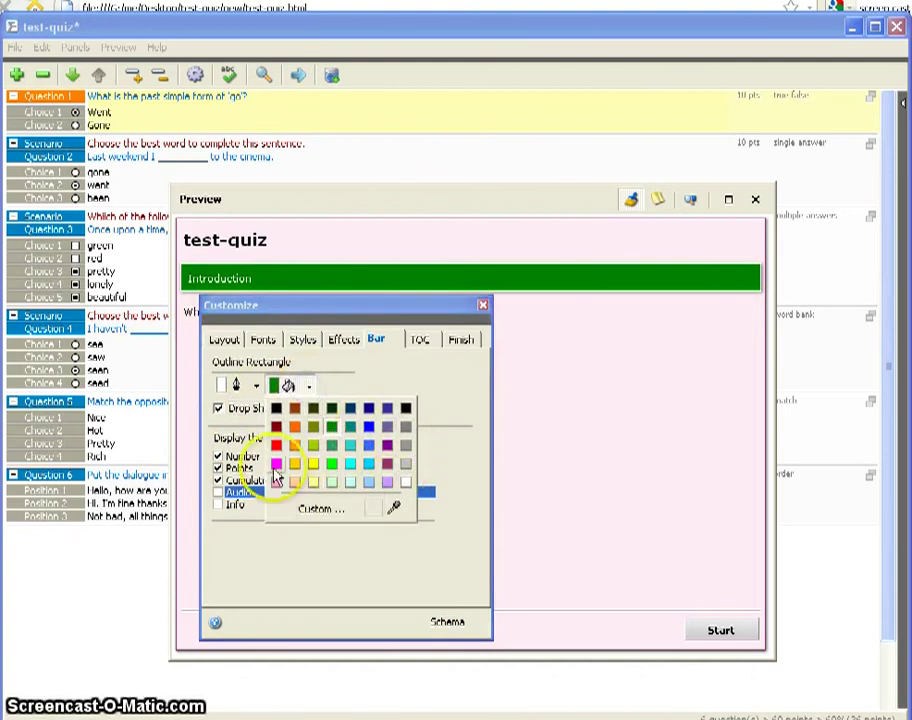
pyautogui.click(387, 466)
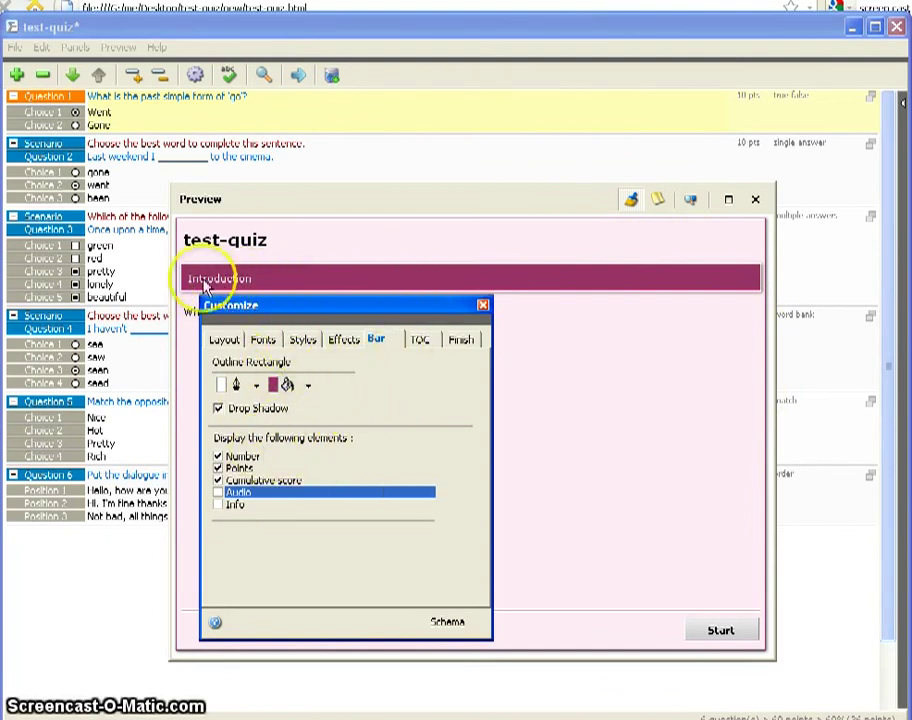
# - Try font size 22 for the quiz title and set it back to 18
pyautogui.click(265, 340)
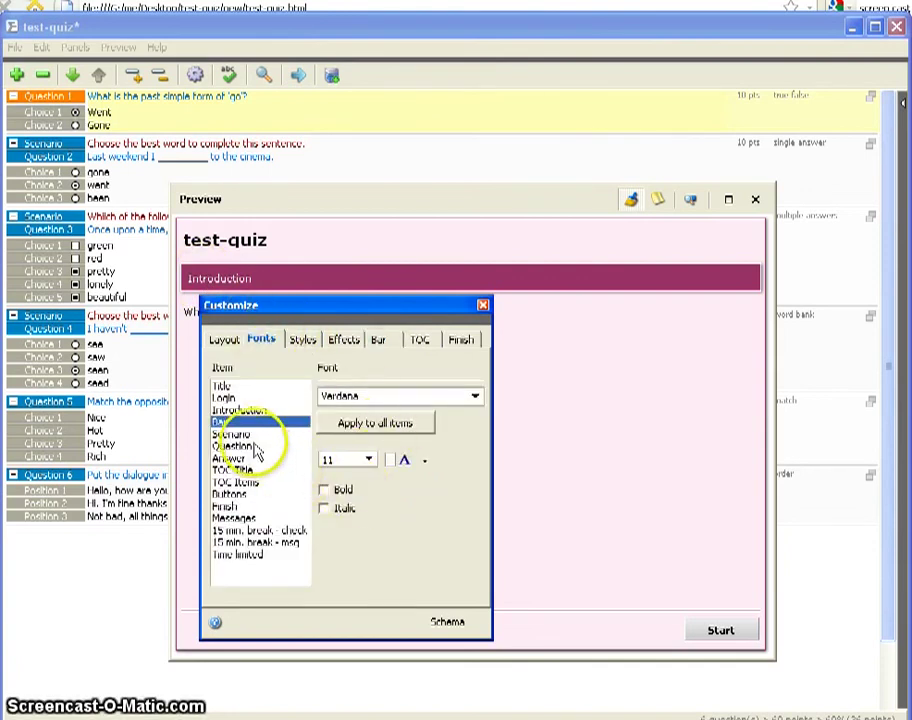
pyautogui.click(227, 388)
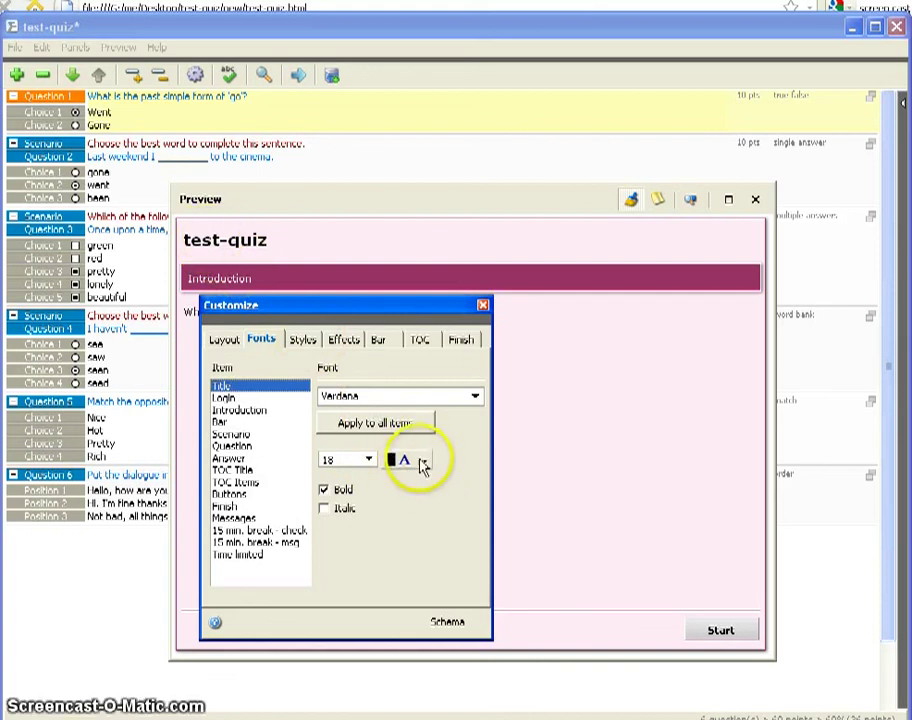
pyautogui.click(368, 460)
pyautogui.click(345, 572)
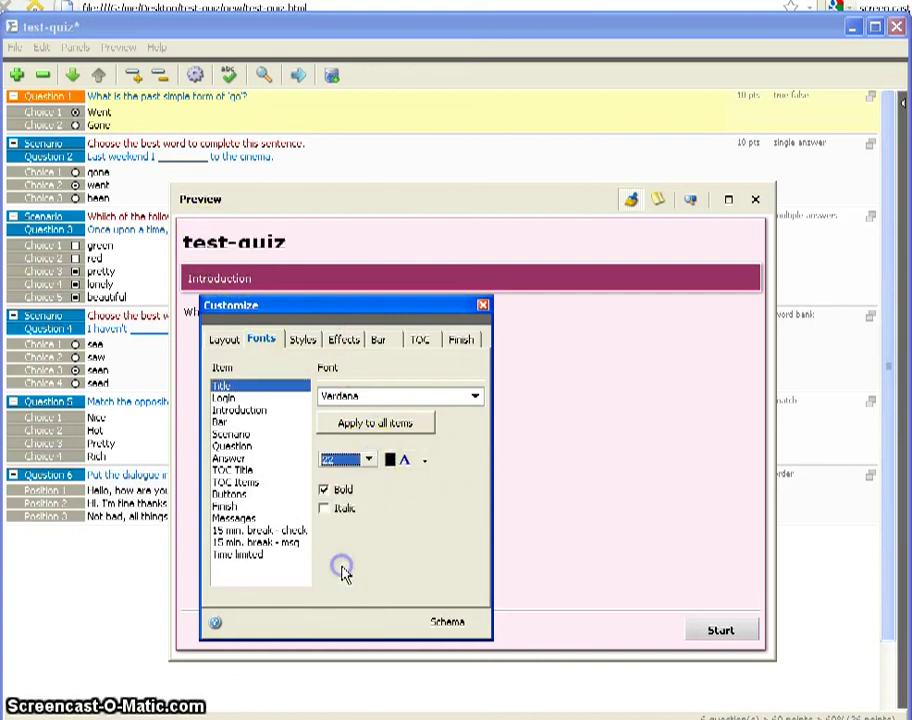
pyautogui.click(368, 462)
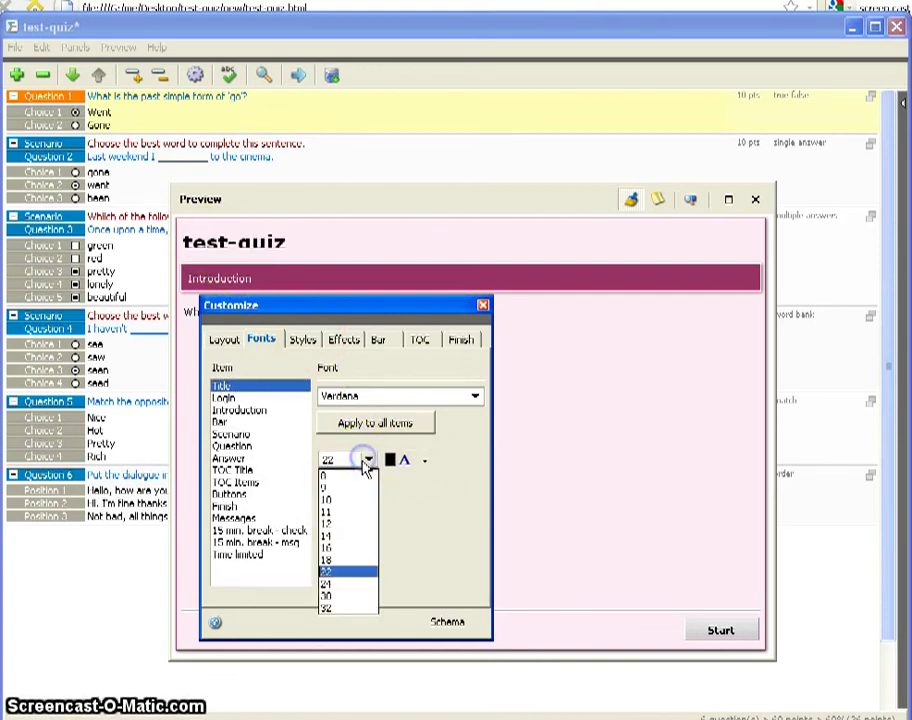
pyautogui.click(341, 564)
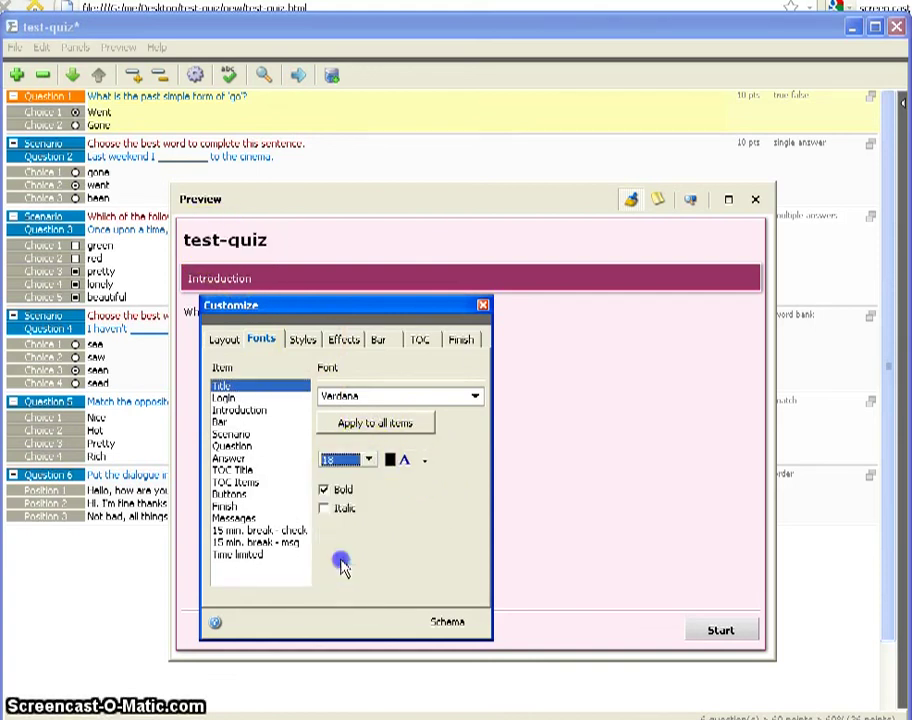
# - Turn the quiz title's bold off and back on, and colour the title plum after trying purple
pyautogui.click(324, 492)
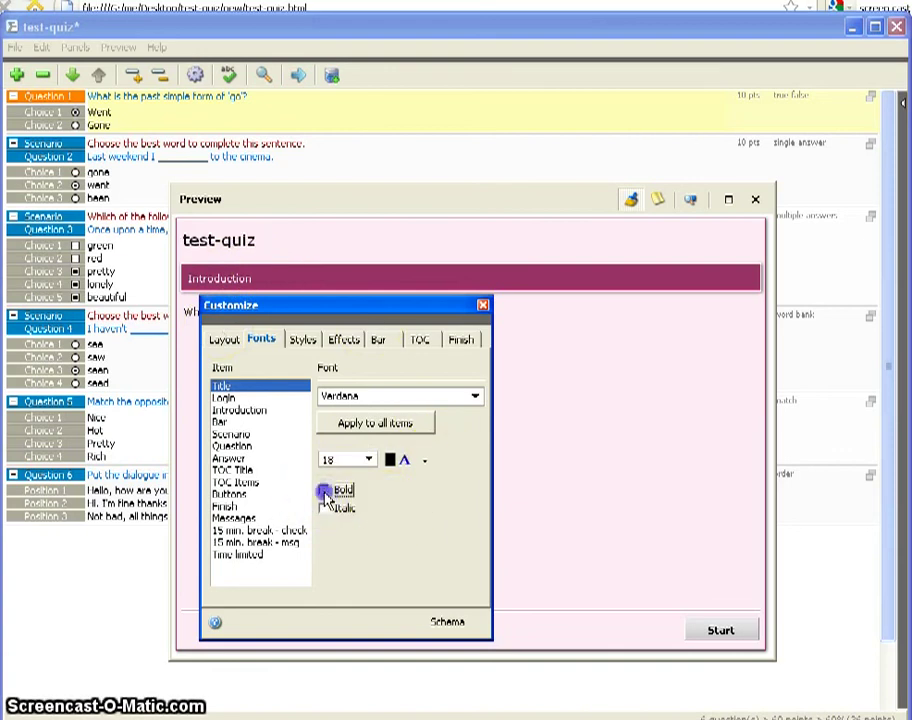
pyautogui.click(324, 492)
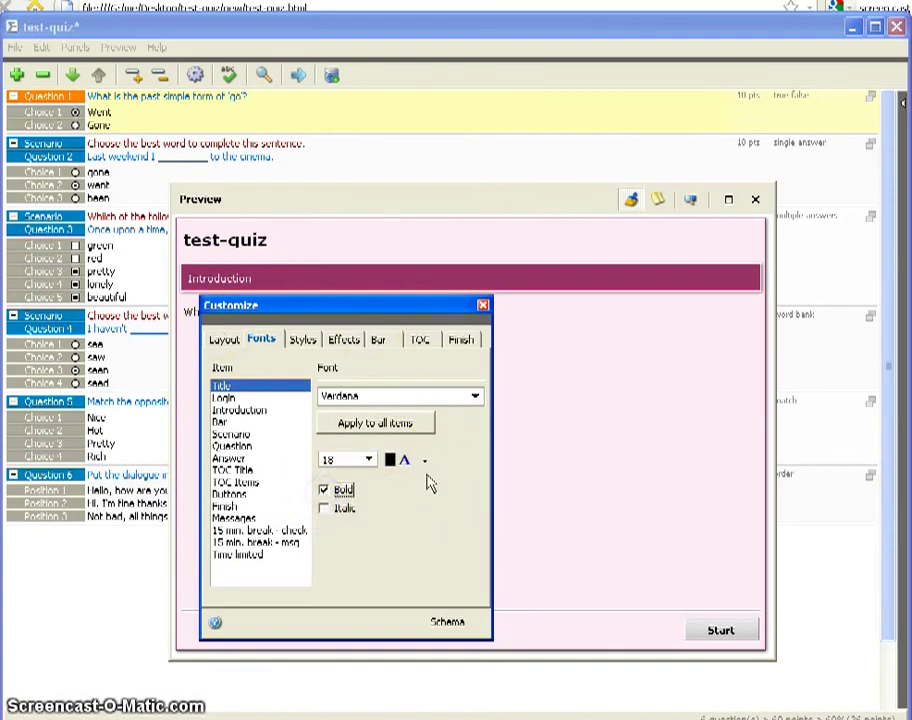
pyautogui.click(425, 461)
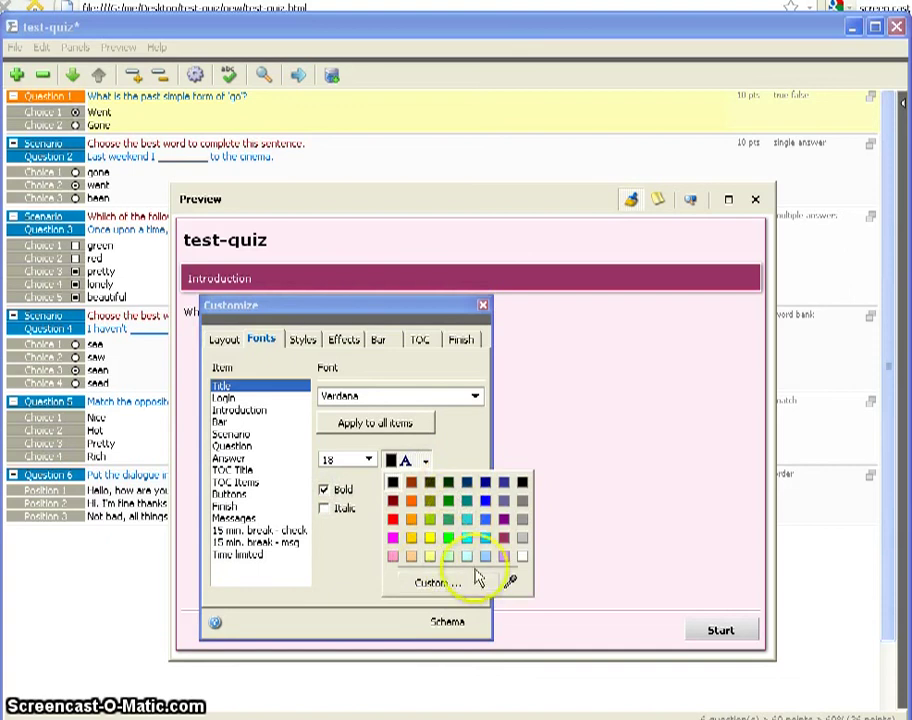
pyautogui.click(503, 538)
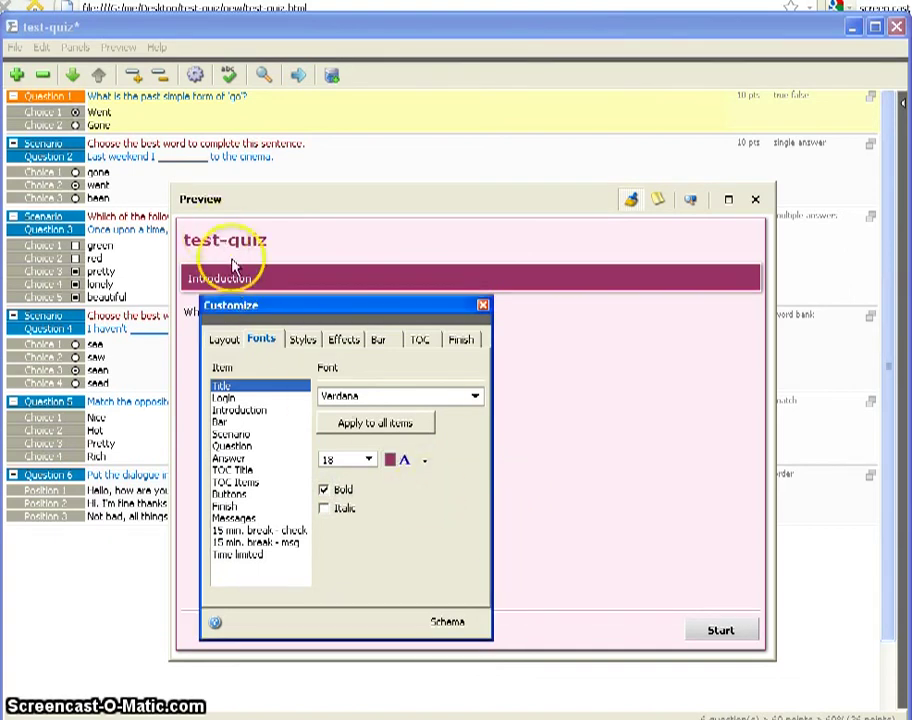
pyautogui.click(425, 461)
pyautogui.click(508, 521)
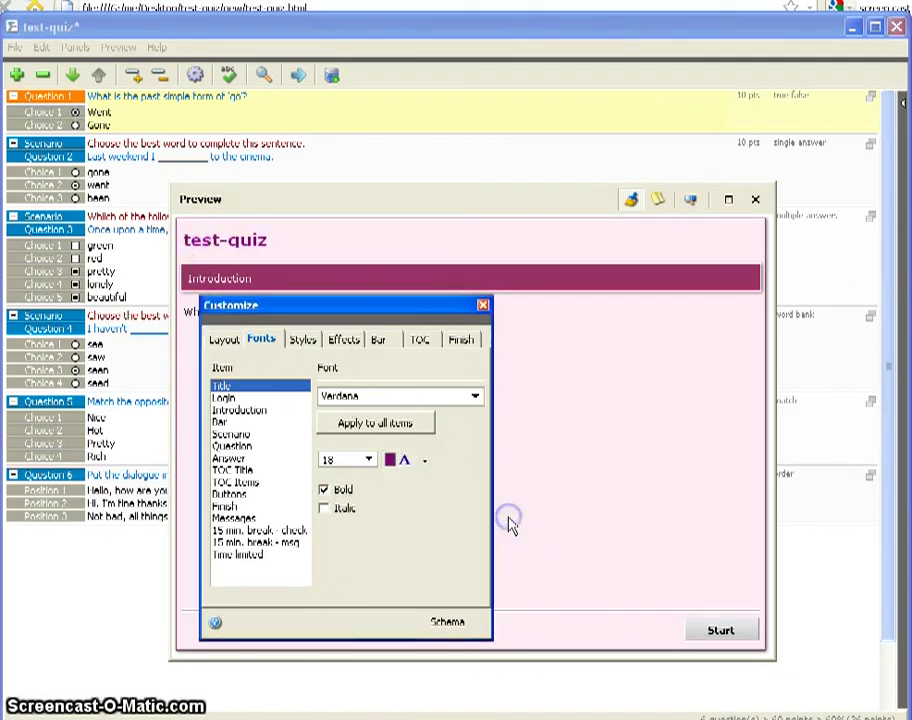
pyautogui.click(425, 461)
pyautogui.click(503, 538)
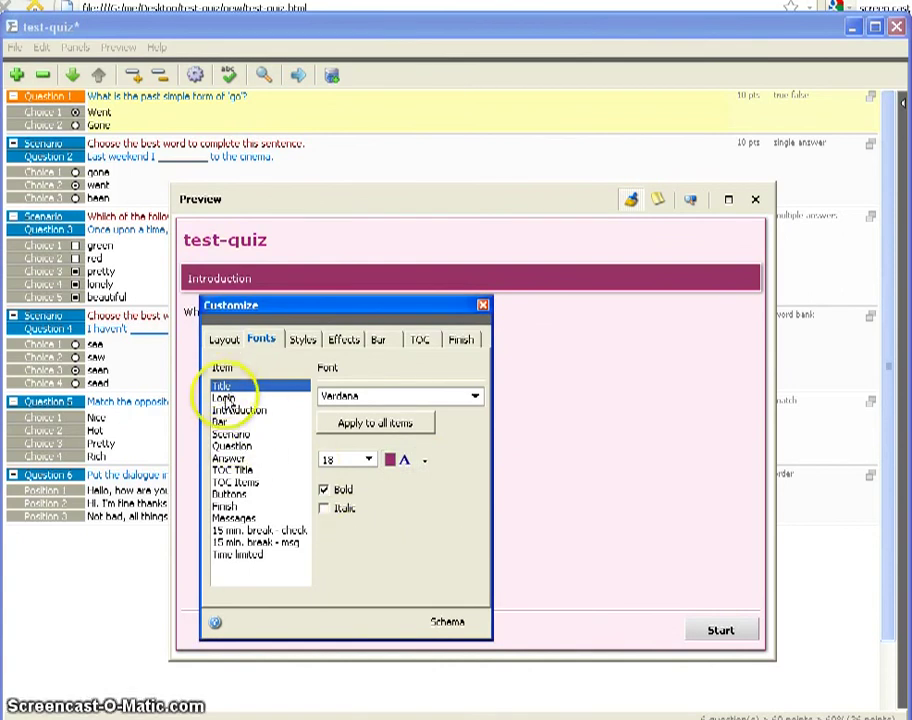
# - Set the bar text to font size 12 and make it bold
pyautogui.click(224, 423)
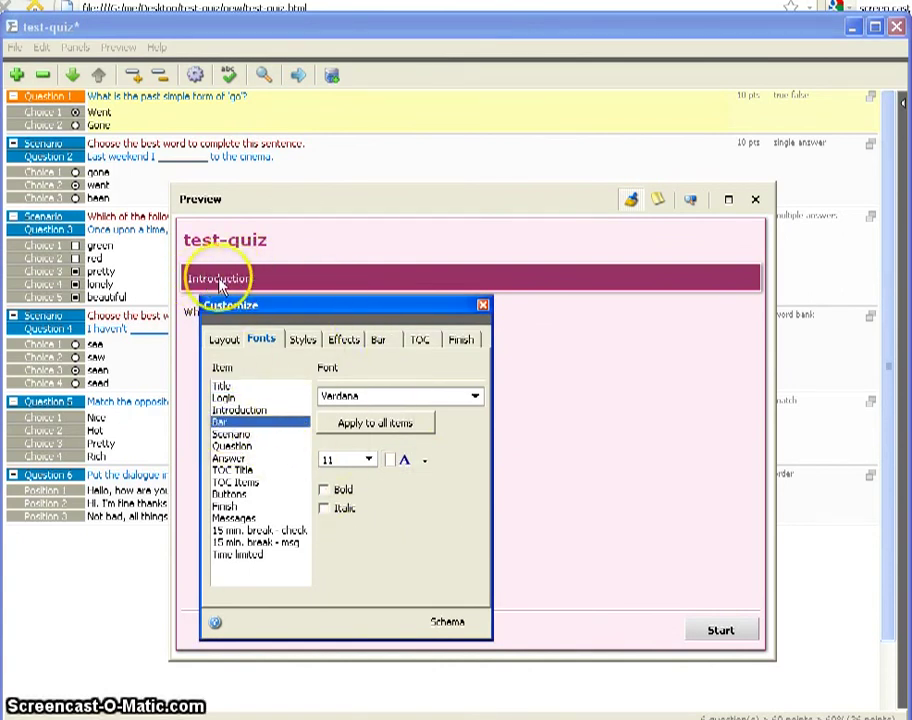
pyautogui.click(375, 461)
pyautogui.click(341, 524)
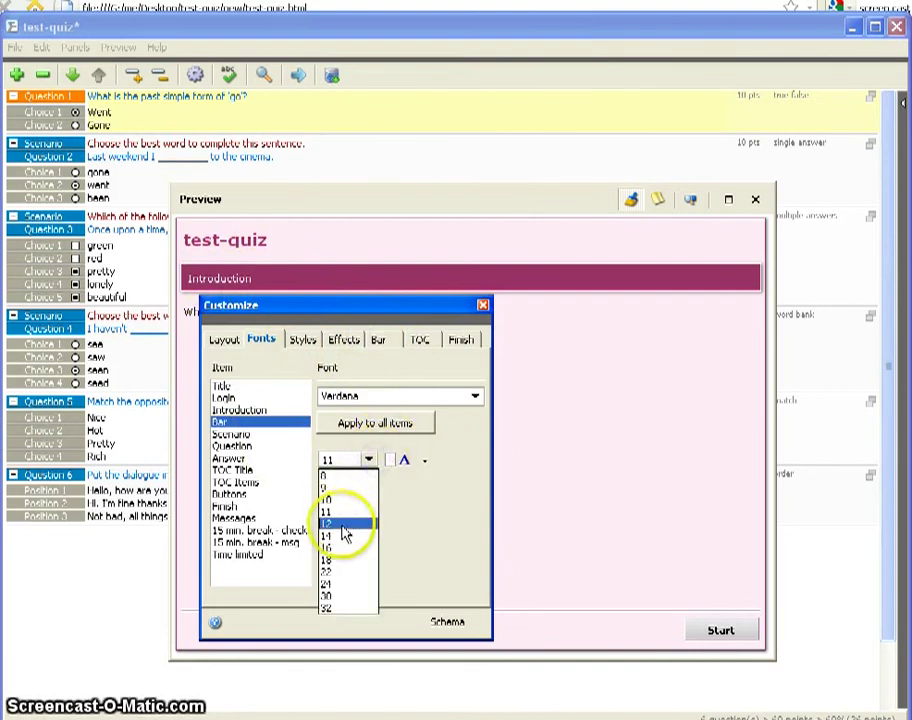
pyautogui.click(326, 491)
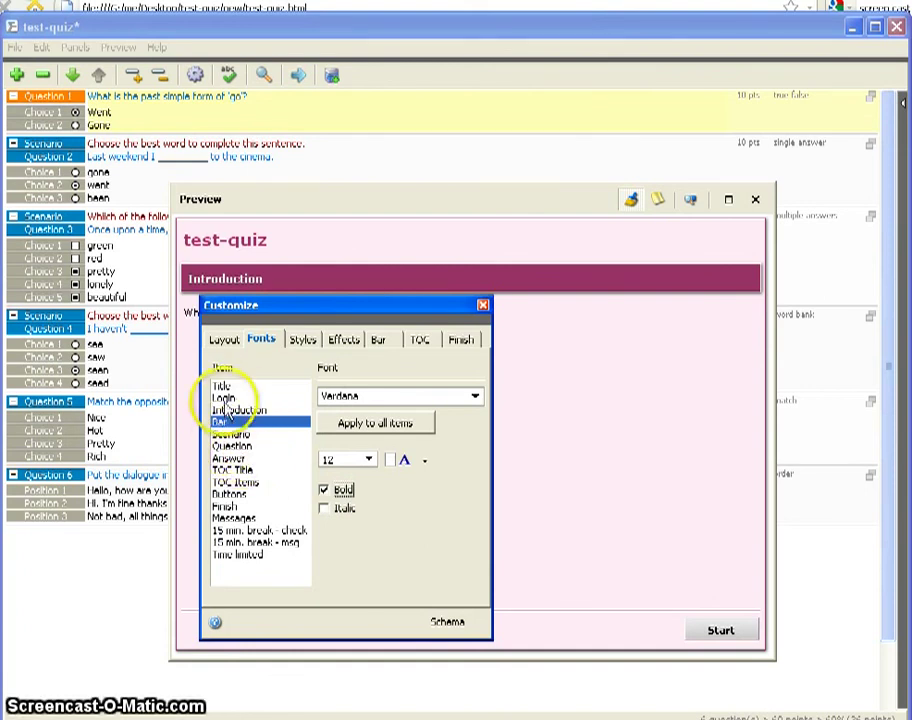
# - Start the previewed quiz to show its first question and set the question text to font size 12
pyautogui.click(231, 447)
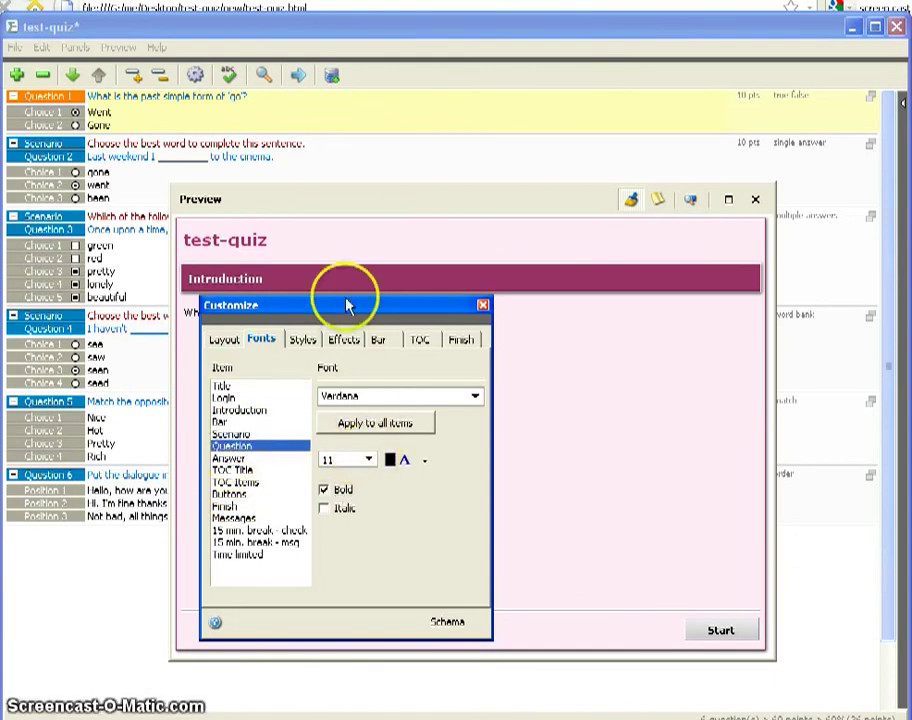
pyautogui.moveTo(346, 303); pyautogui.dragTo(561, 245)
pyautogui.click(725, 630)
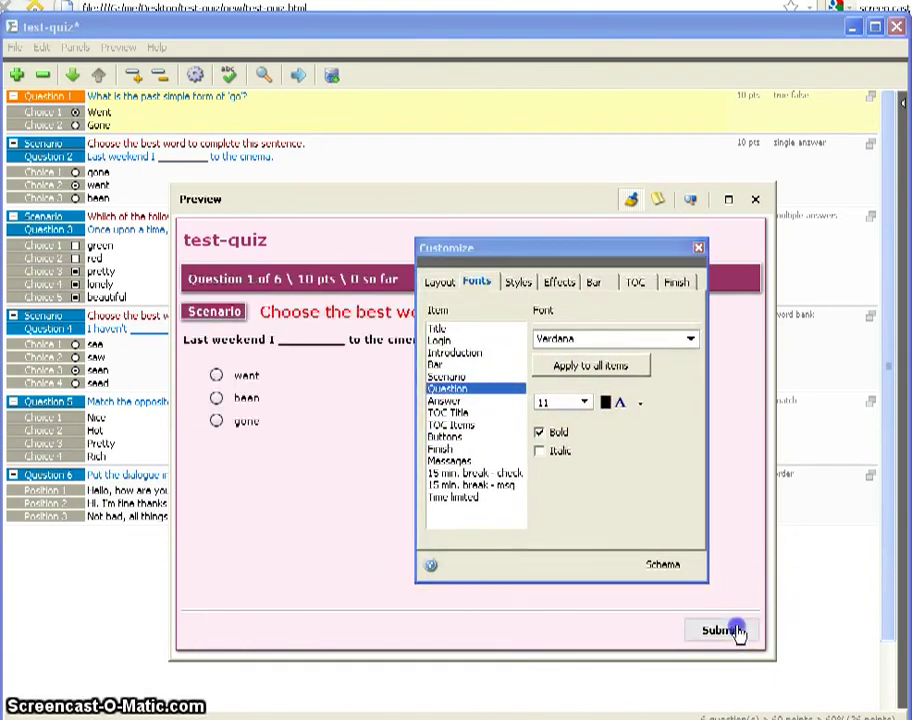
pyautogui.click(584, 401)
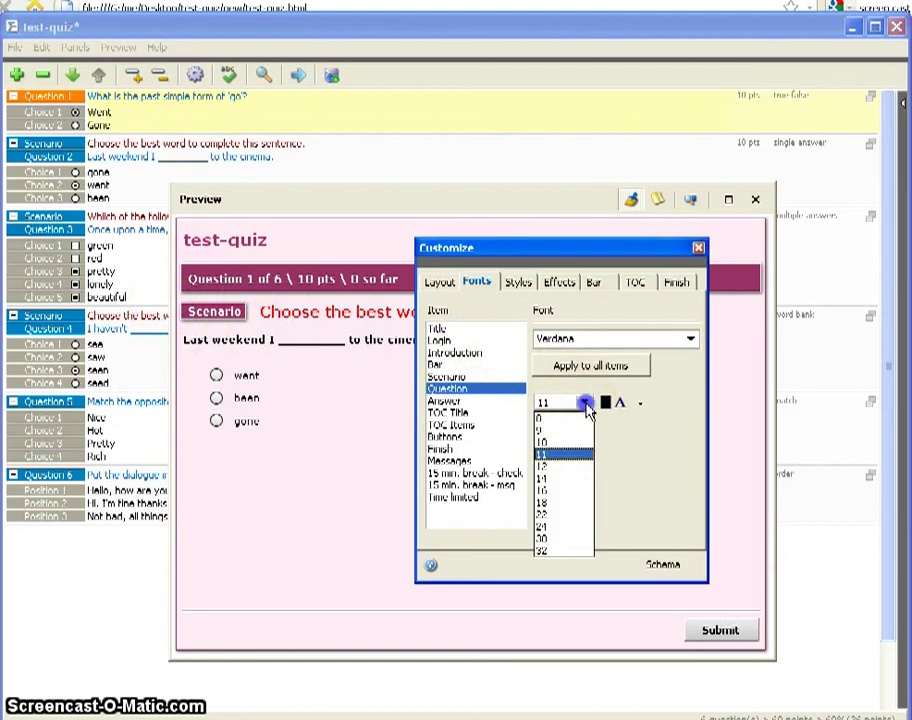
pyautogui.click(574, 467)
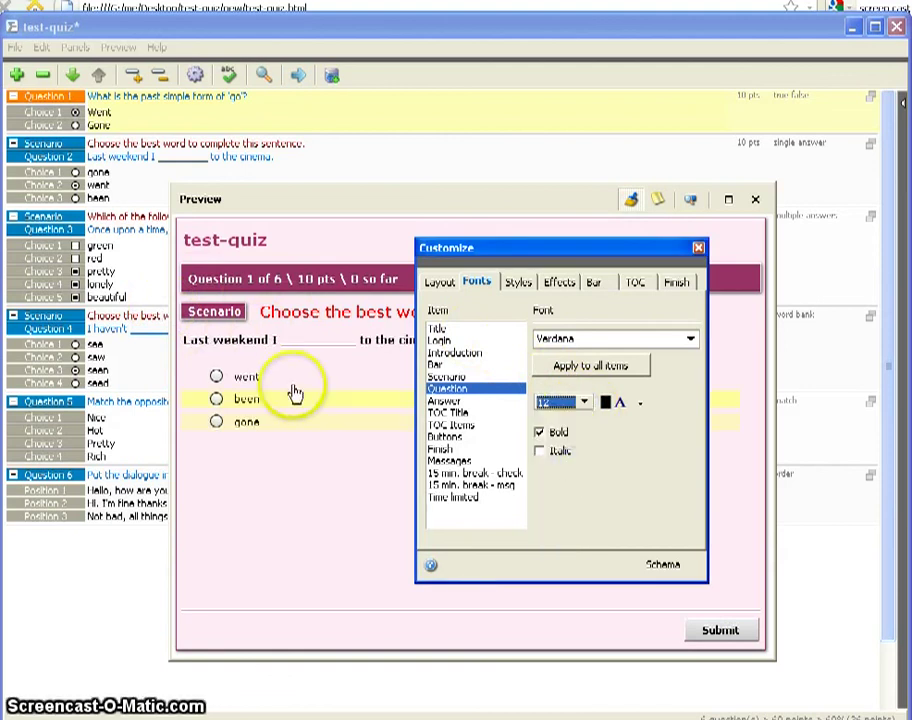
# - Try font size 14 for the answer text and settle on size 12
pyautogui.click(444, 401)
pyautogui.click(586, 401)
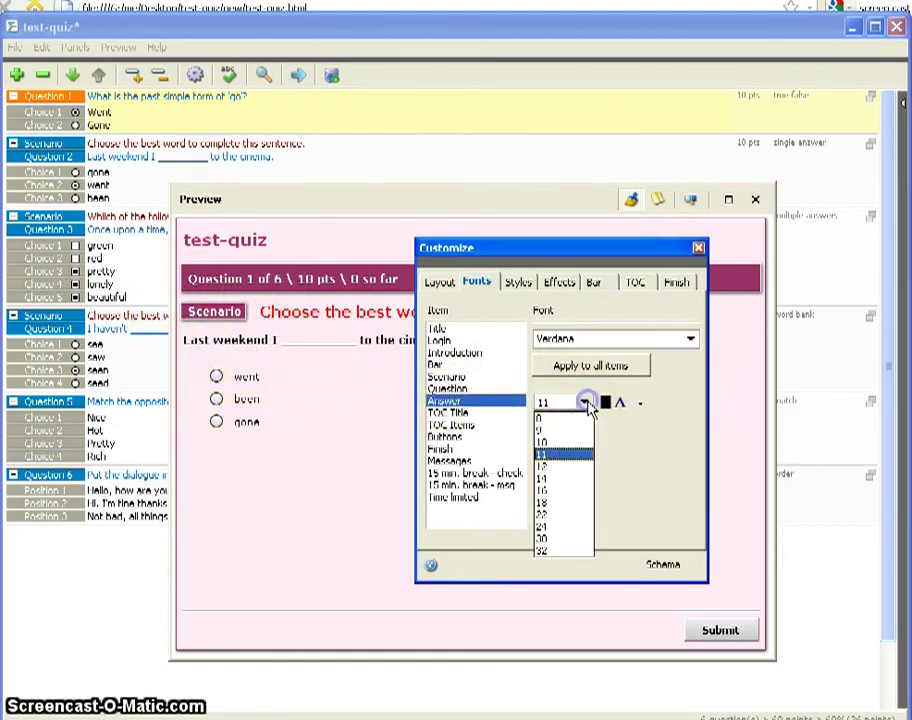
pyautogui.click(568, 466)
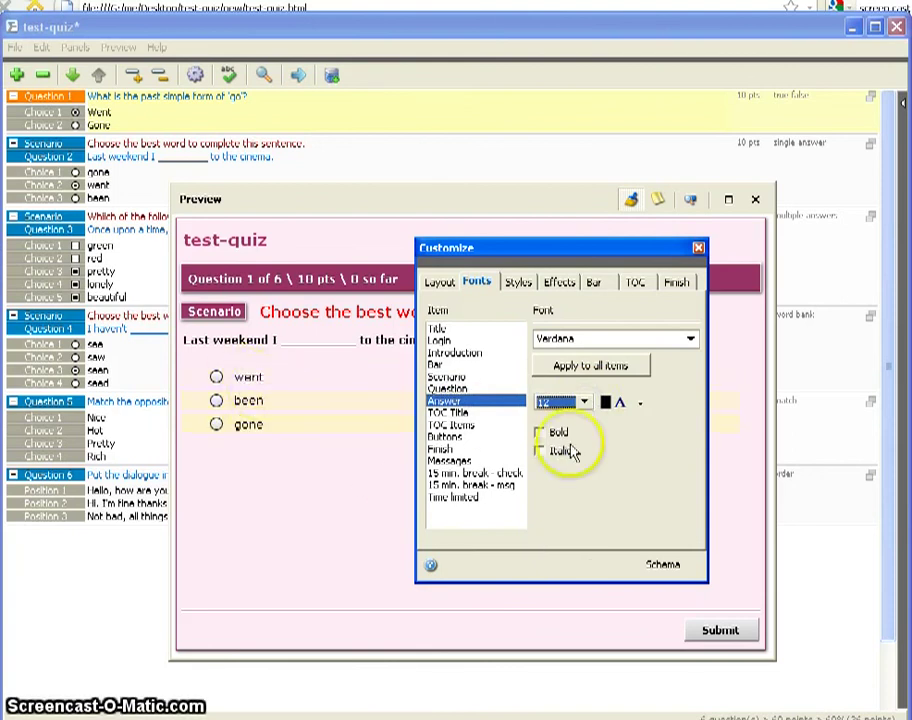
pyautogui.click(585, 401)
pyautogui.click(568, 478)
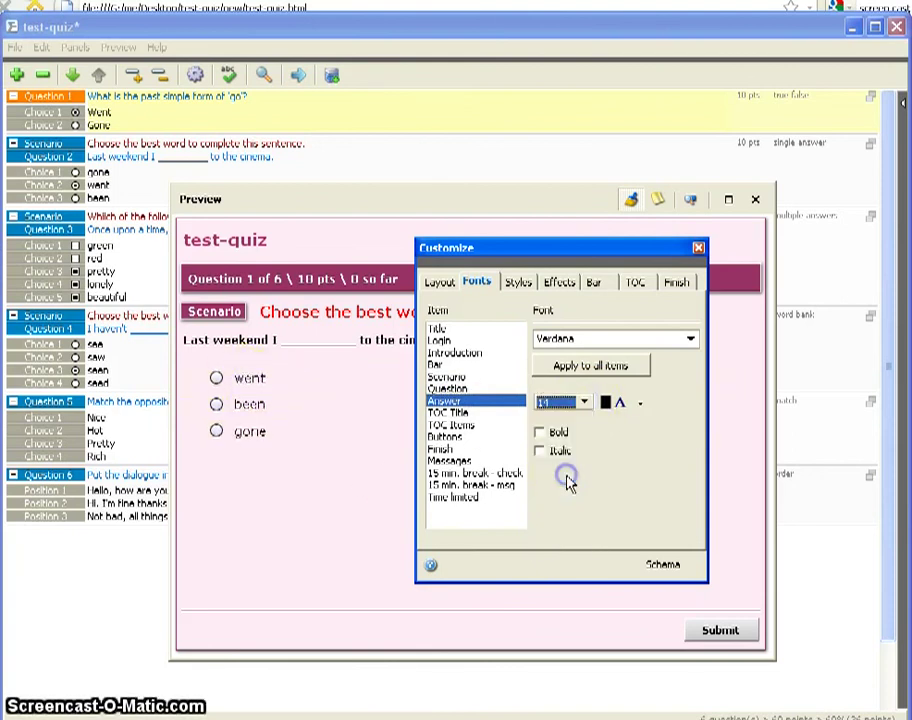
pyautogui.click(585, 401)
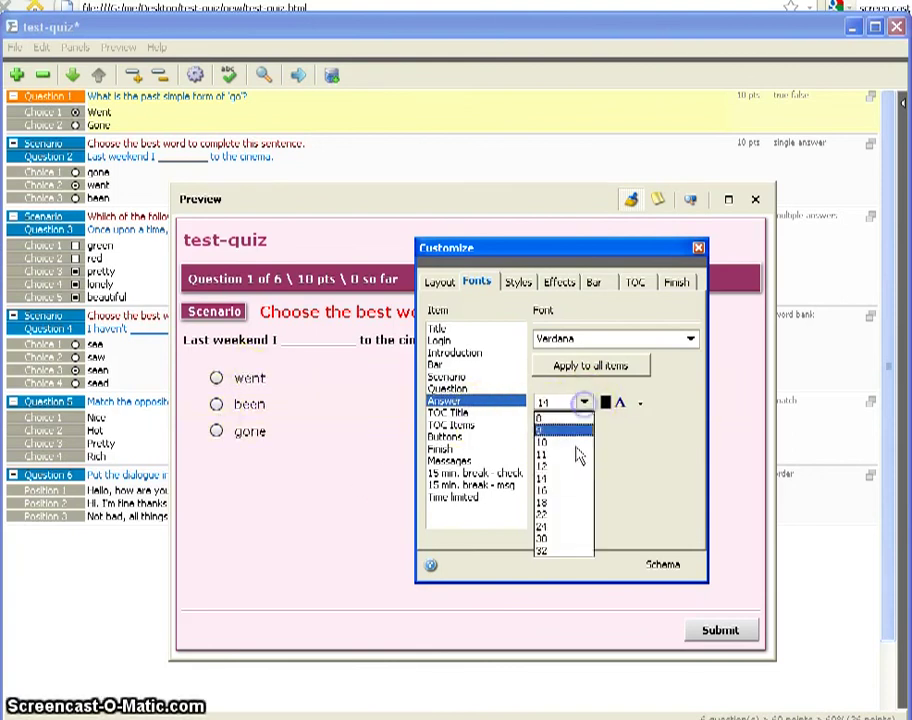
pyautogui.click(568, 464)
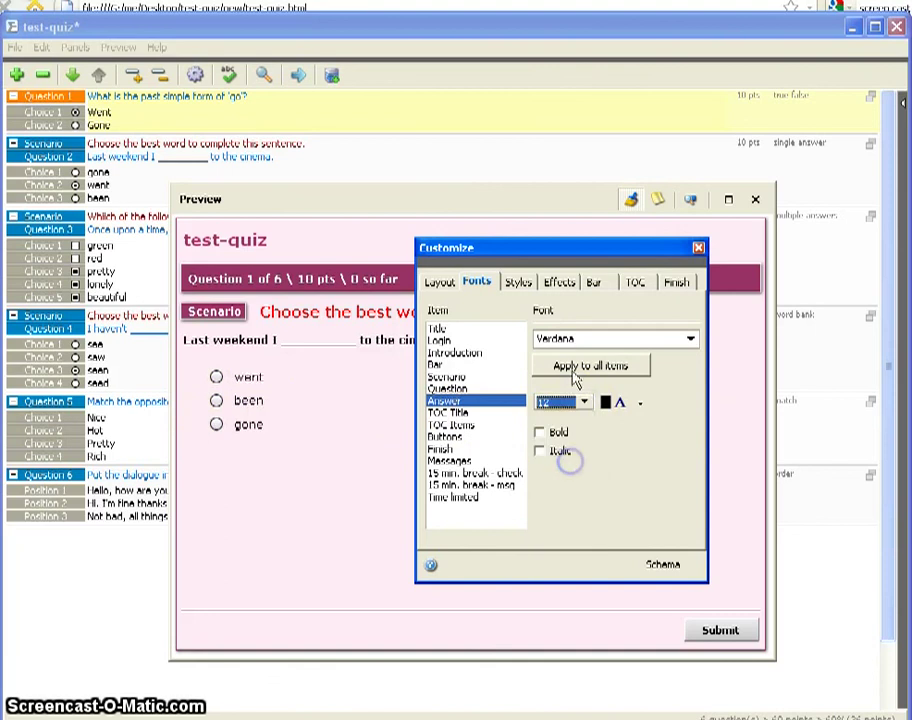
# - Try the Jewel, Windows 2000, Classic and Flat styles for single answers, choose Mac, and close the customization settings
pyautogui.click(522, 283)
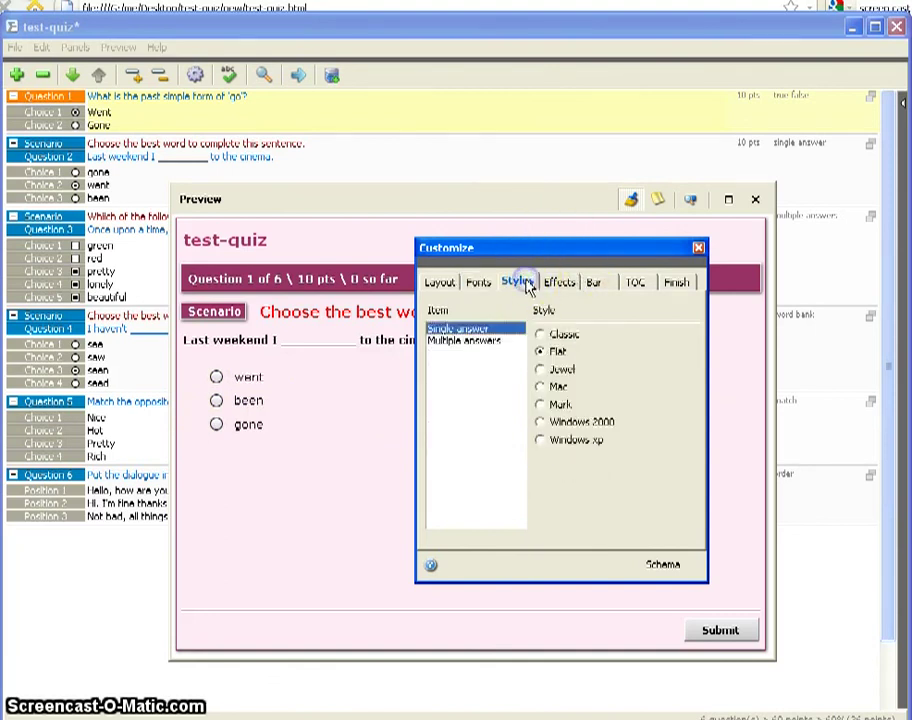
pyautogui.click(543, 370)
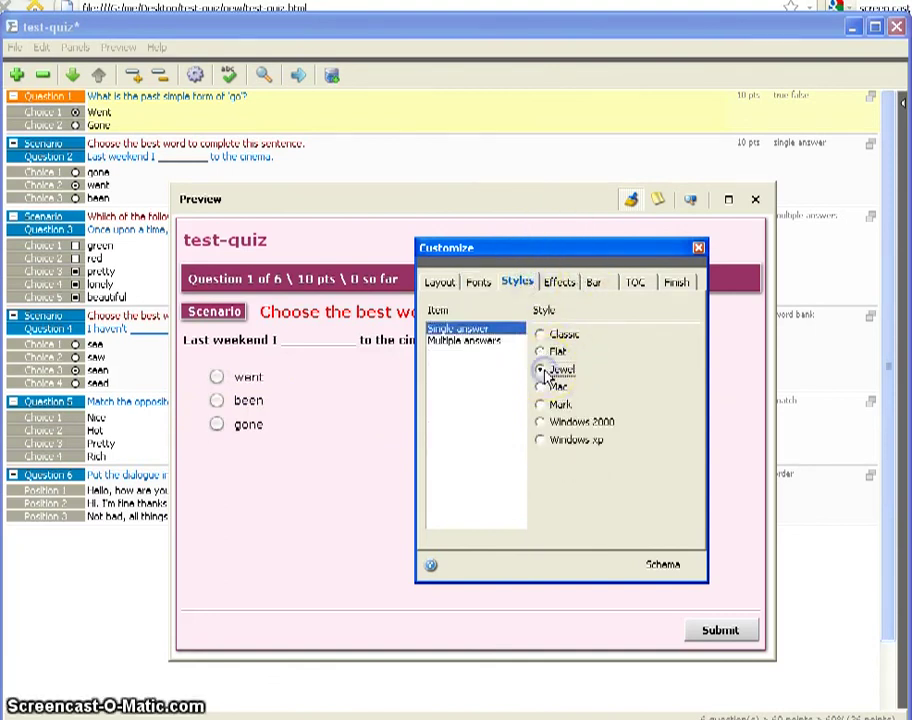
pyautogui.click(540, 422)
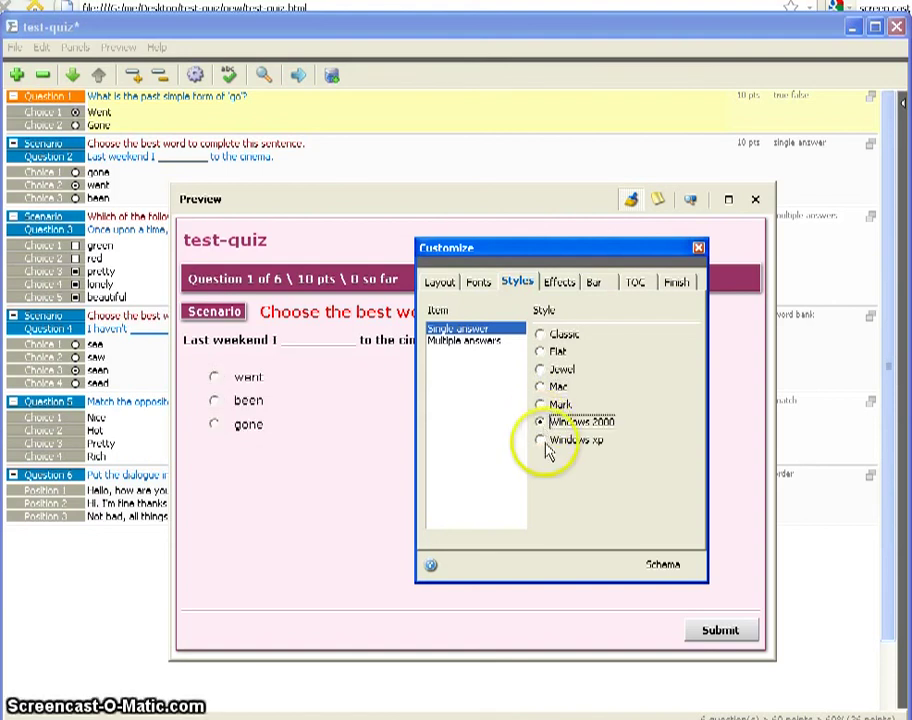
pyautogui.click(540, 336)
pyautogui.click(541, 352)
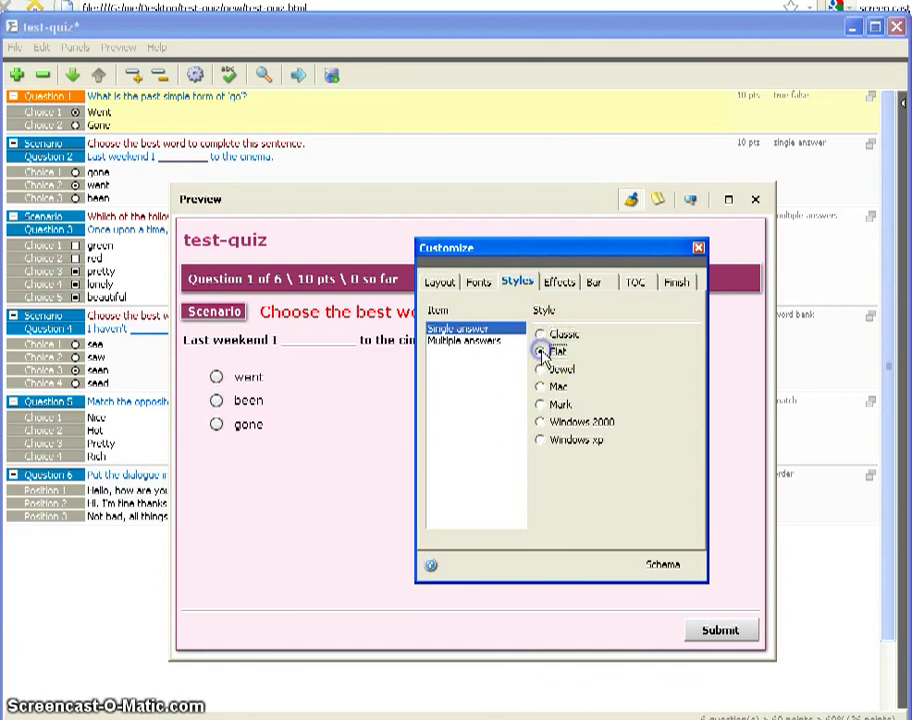
pyautogui.click(540, 335)
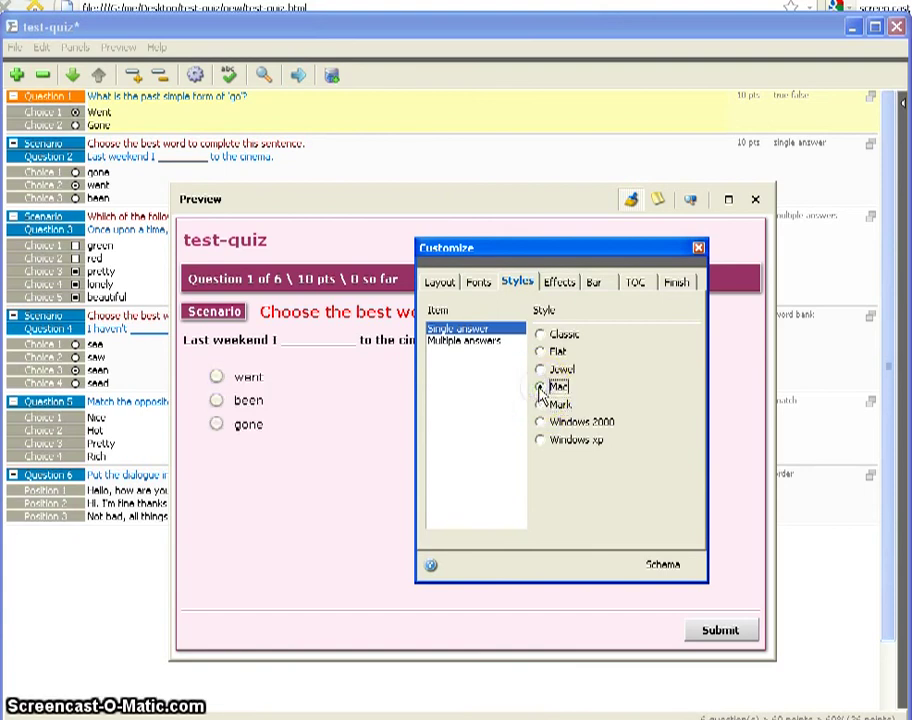
pyautogui.click(699, 248)
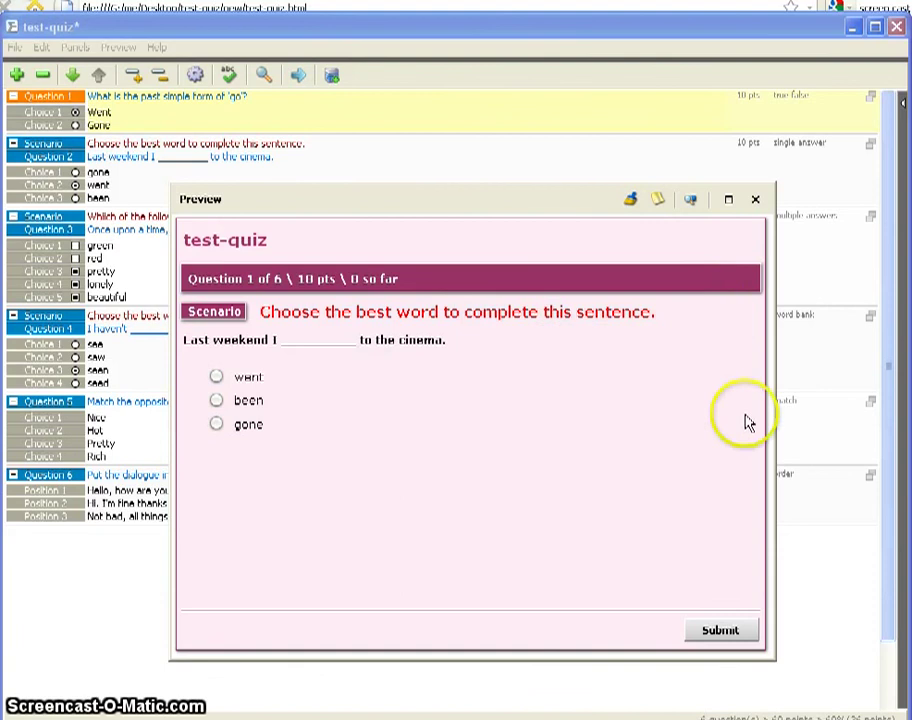
# - Close the quiz preview and save the test-quiz file
pyautogui.click(724, 633)
pyautogui.click(474, 497)
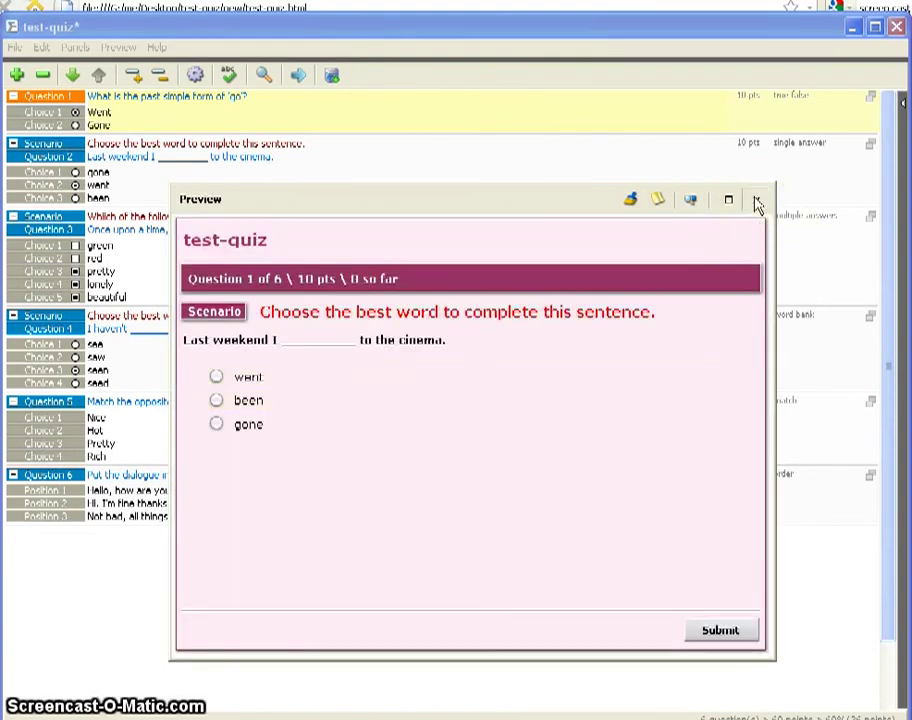
pyautogui.click(757, 204)
pyautogui.click(58, 96)
pyautogui.click(14, 48)
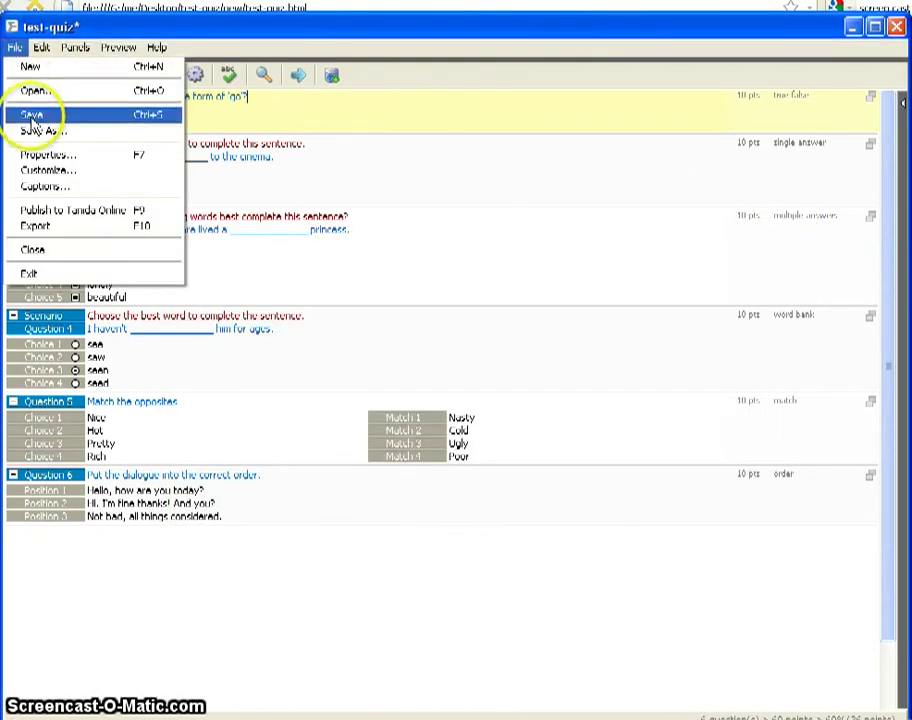
pyautogui.click(34, 116)
# - Export the quiz from its properties as Flash (SWF) to G:\me\Desktop\test-quiz\ with View output enabled
pyautogui.click(15, 50)
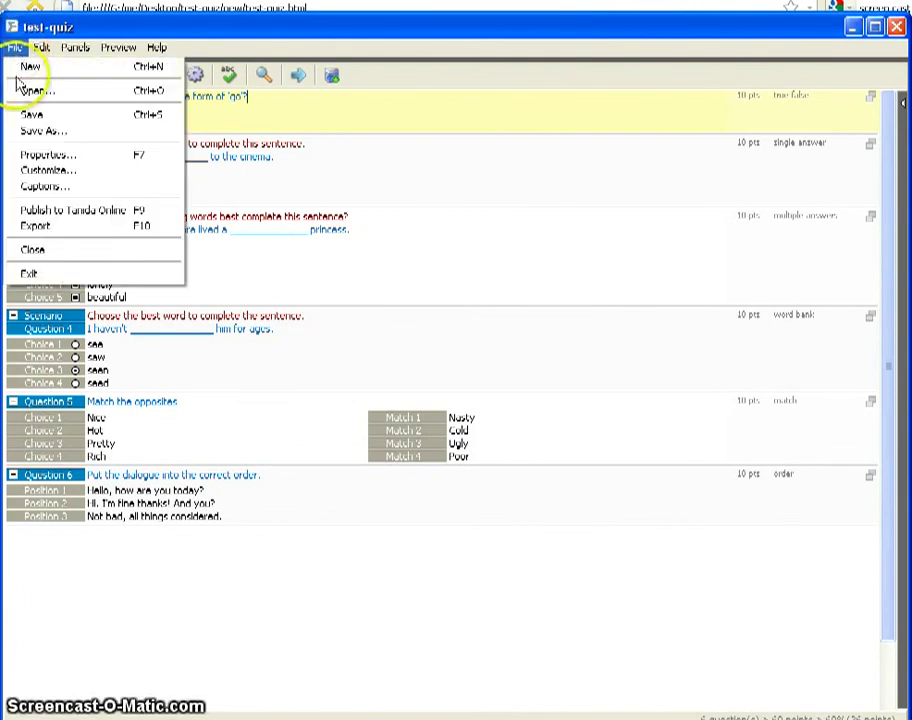
pyautogui.click(44, 152)
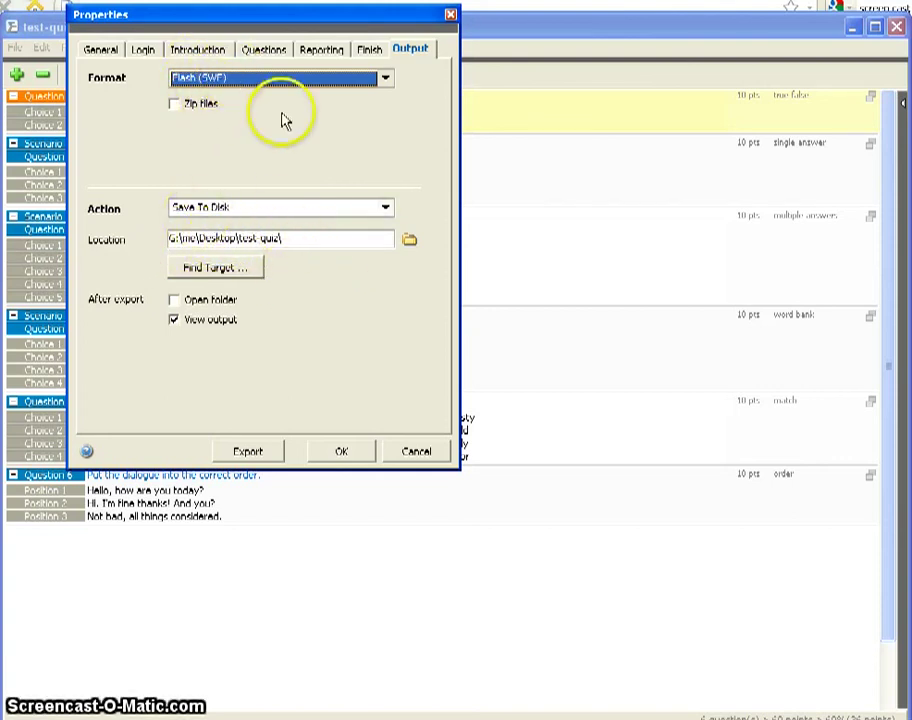
pyautogui.click(268, 455)
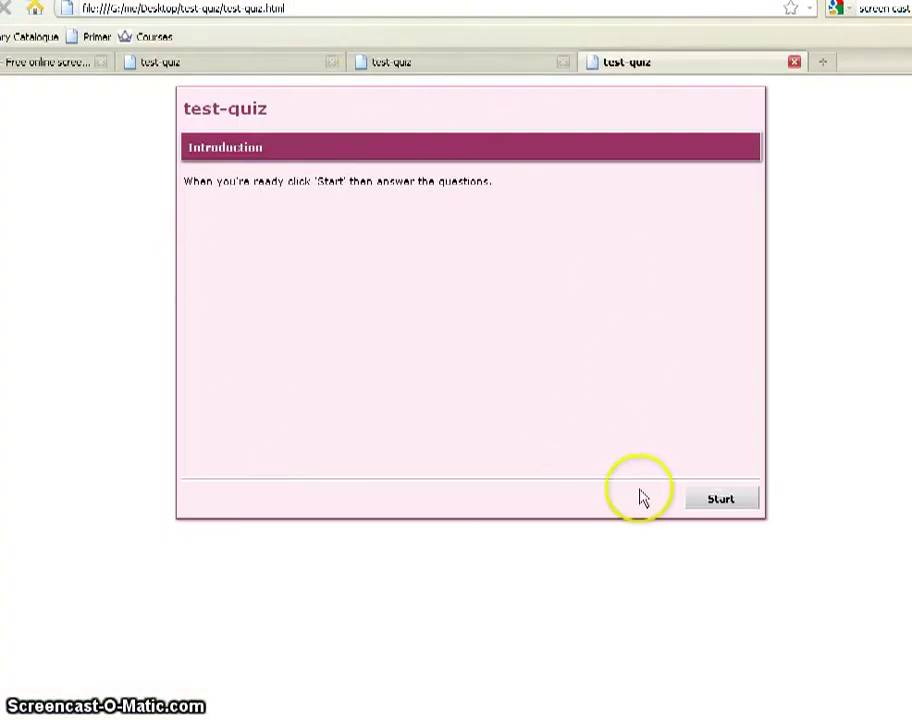
# - Start the exported quiz in the browser and submit "been" and, on the retry, "gone" for question 1
pyautogui.click(720, 499)
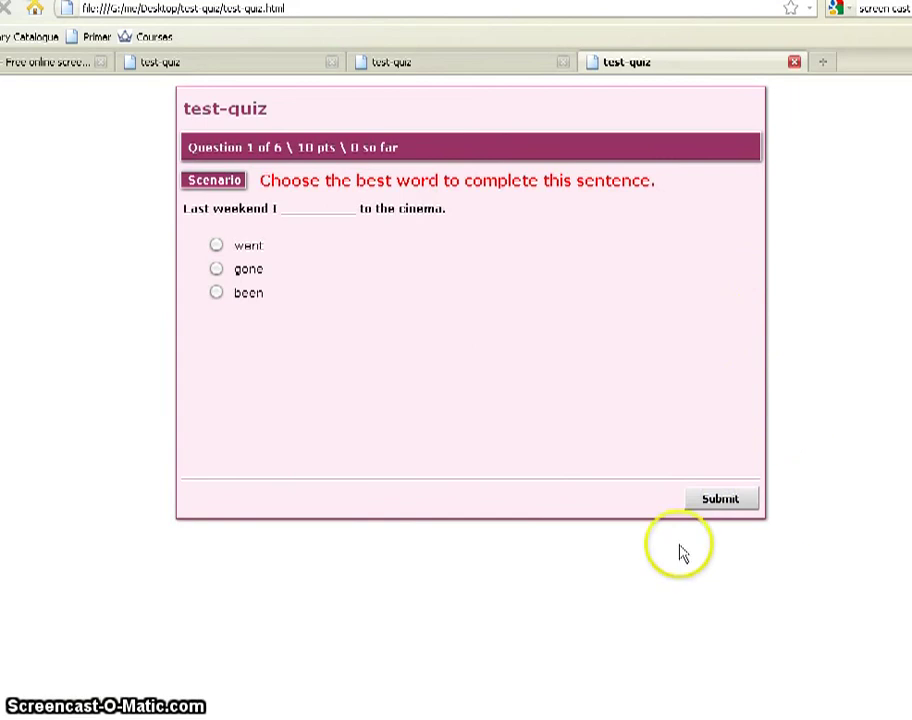
pyautogui.click(222, 247)
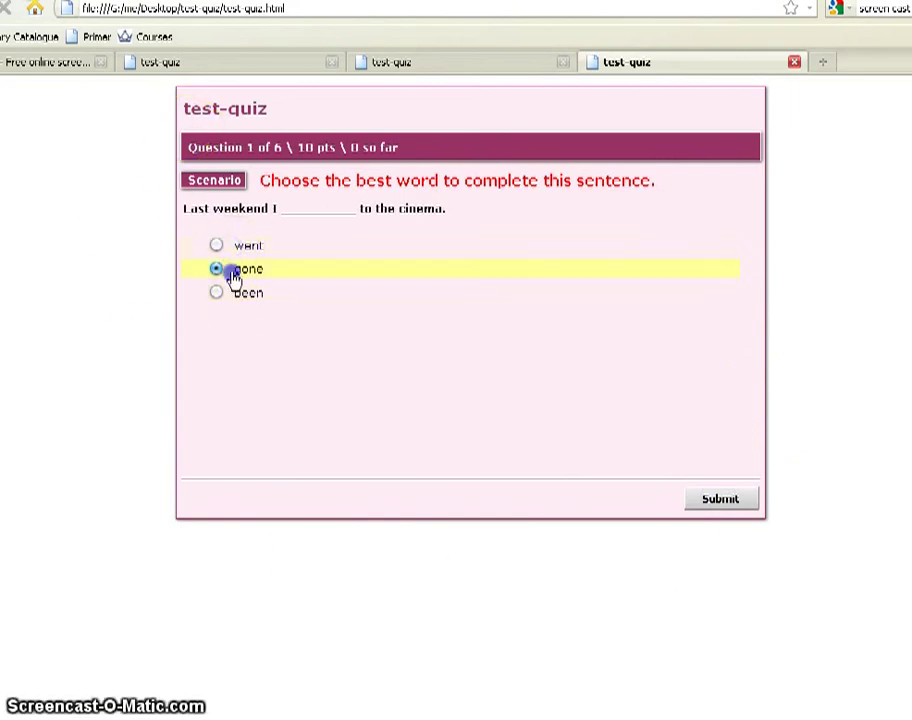
pyautogui.click(724, 504)
pyautogui.click(487, 374)
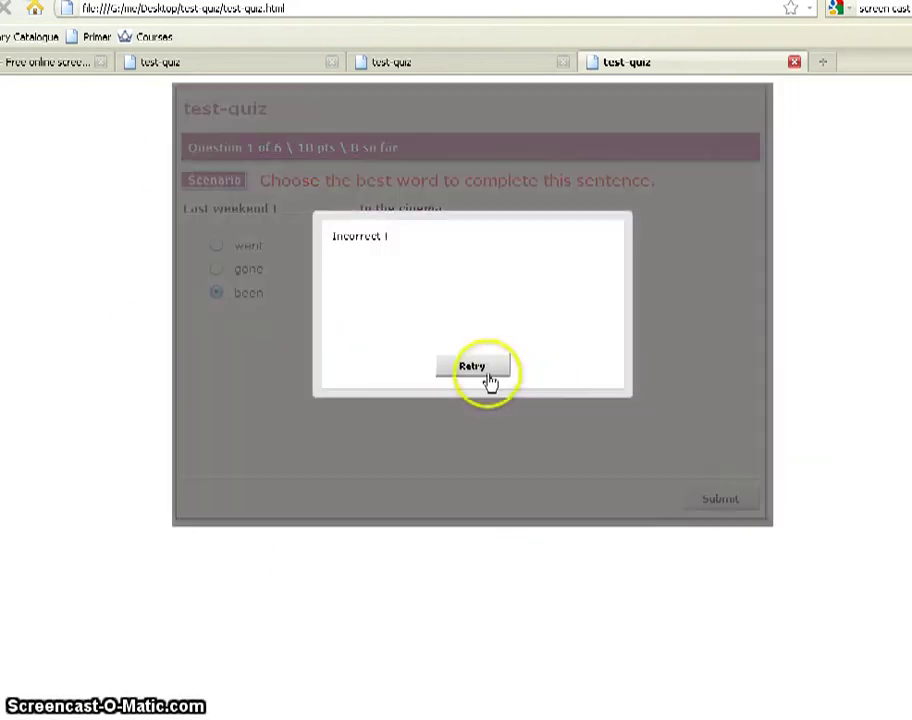
pyautogui.click(278, 270)
pyautogui.click(740, 494)
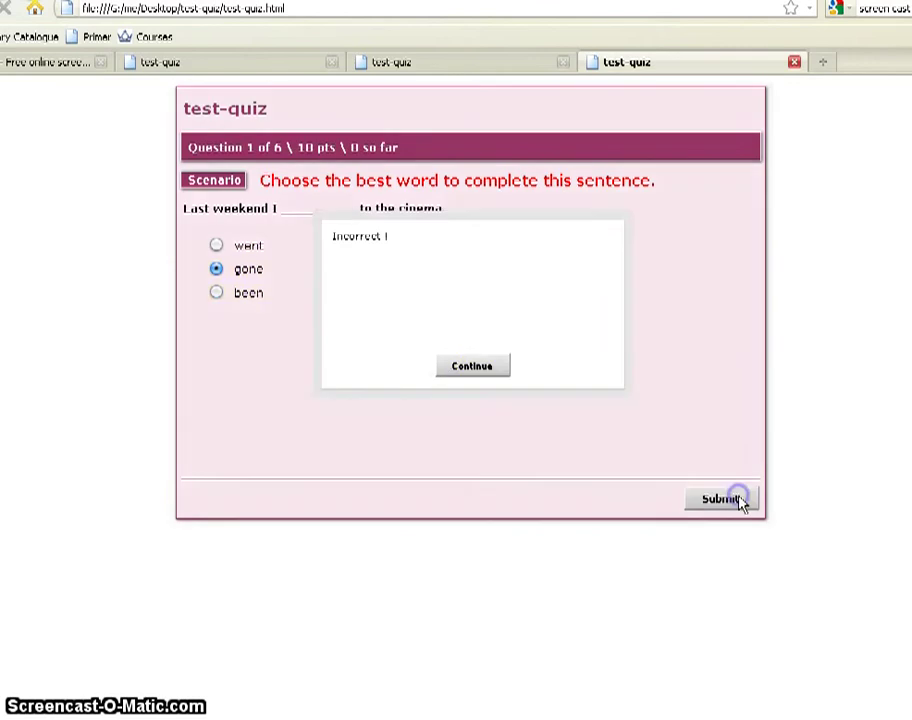
# - Continue to question 2 and submit beautiful, pretty and lonely as its answers
pyautogui.click(485, 380)
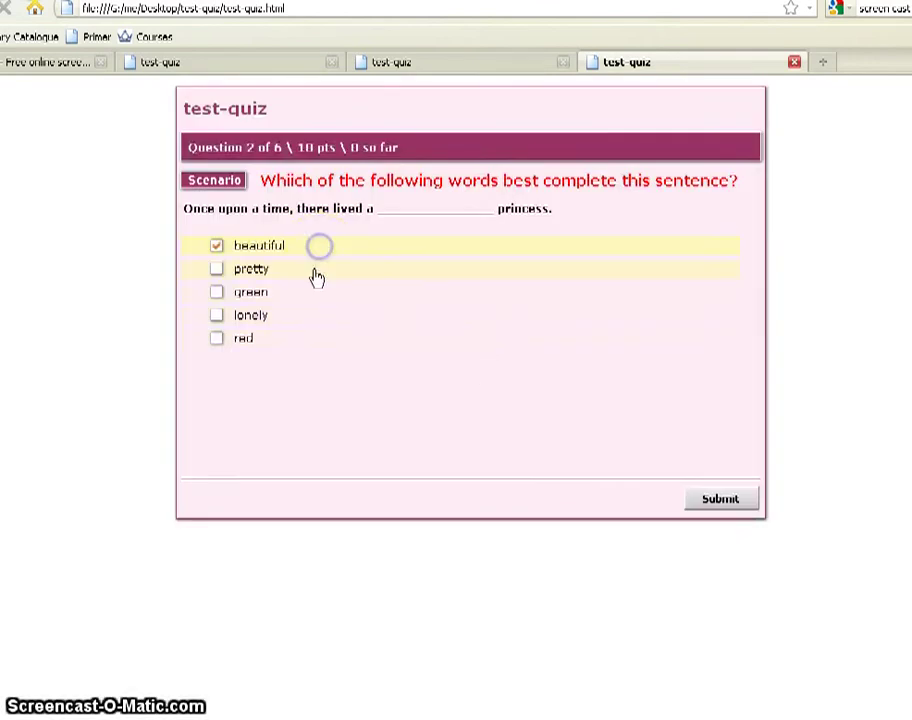
pyautogui.click(322, 314)
pyautogui.click(726, 503)
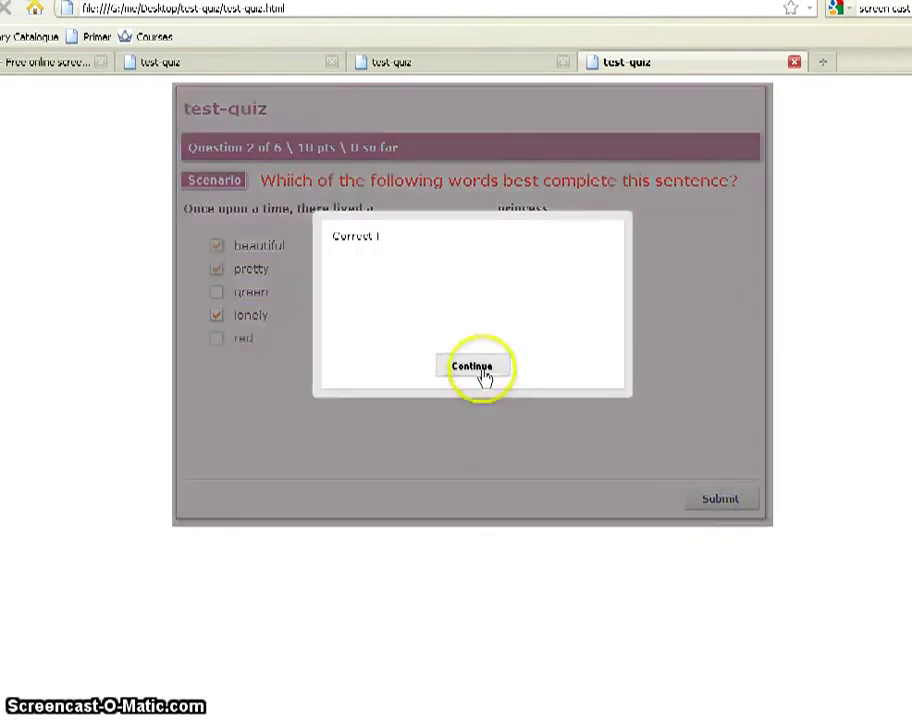
# - Continue to question 3 and try submitting it without matching any of the opposites
pyautogui.click(483, 373)
pyautogui.click(742, 497)
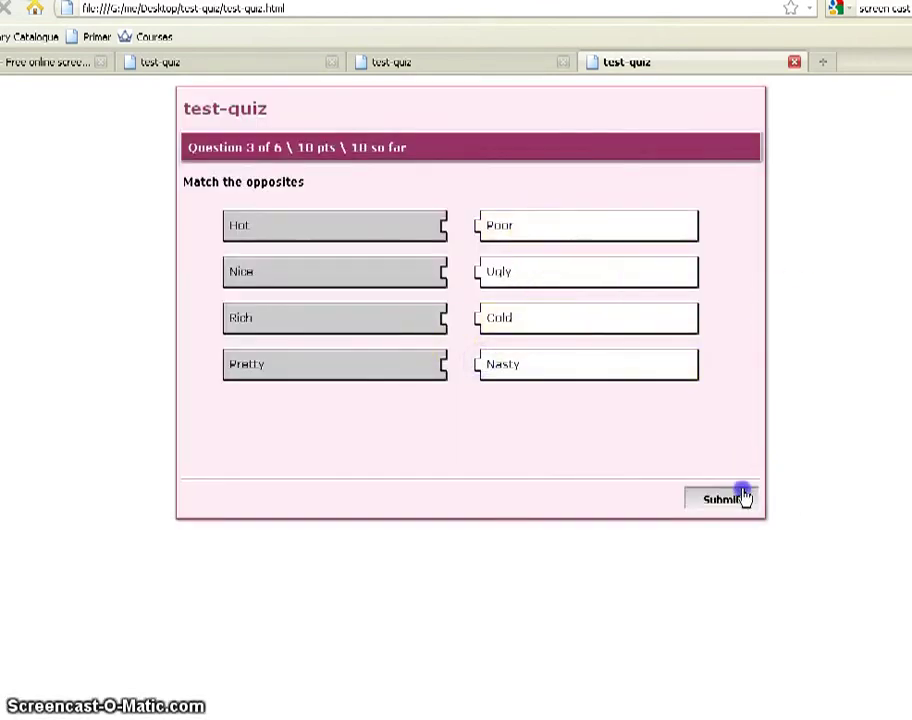
pyautogui.click(503, 368)
pyautogui.click(724, 499)
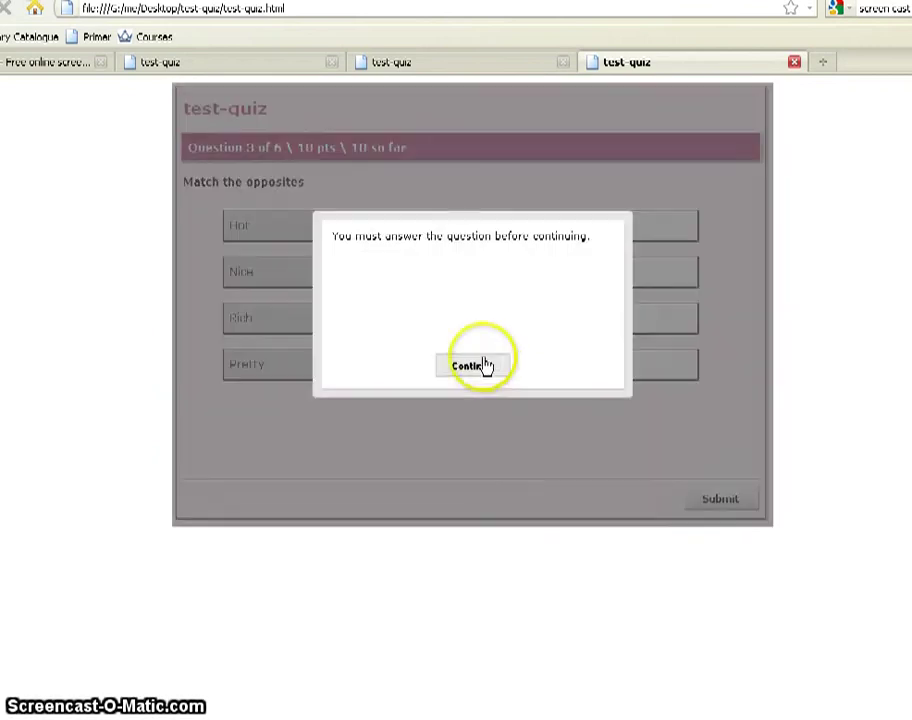
pyautogui.click(484, 368)
pyautogui.click(707, 518)
pyautogui.click(468, 372)
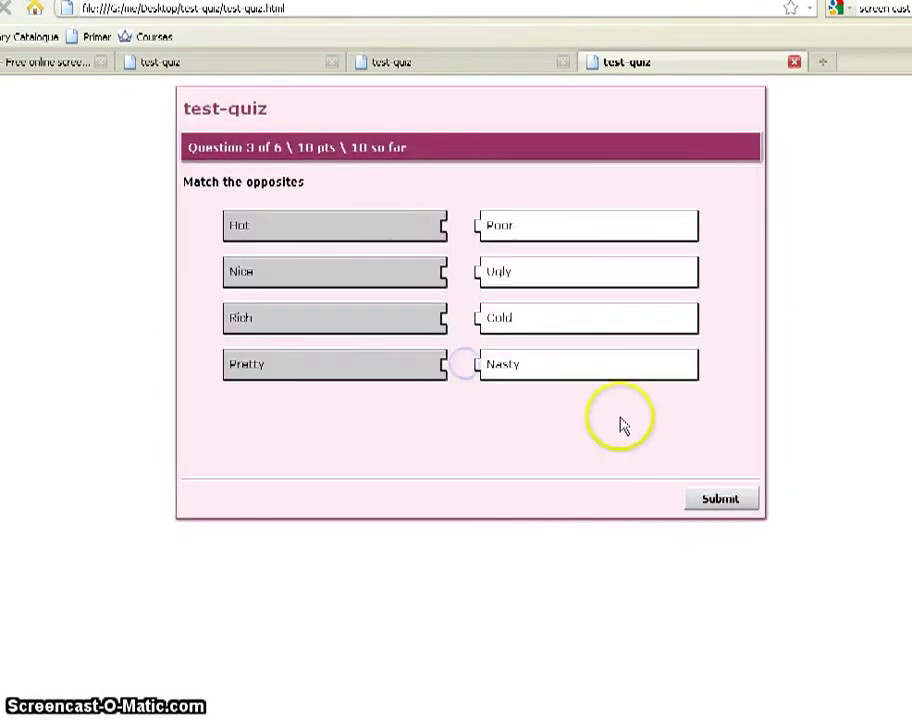
# - Match Nasty with Pretty, Cold with Rich and Ugly with Nice, trying to submit the incomplete matches
pyautogui.moveTo(610, 365); pyautogui.dragTo(465, 368)
pyautogui.moveTo(570, 320); pyautogui.dragTo(532, 320)
pyautogui.click(745, 499)
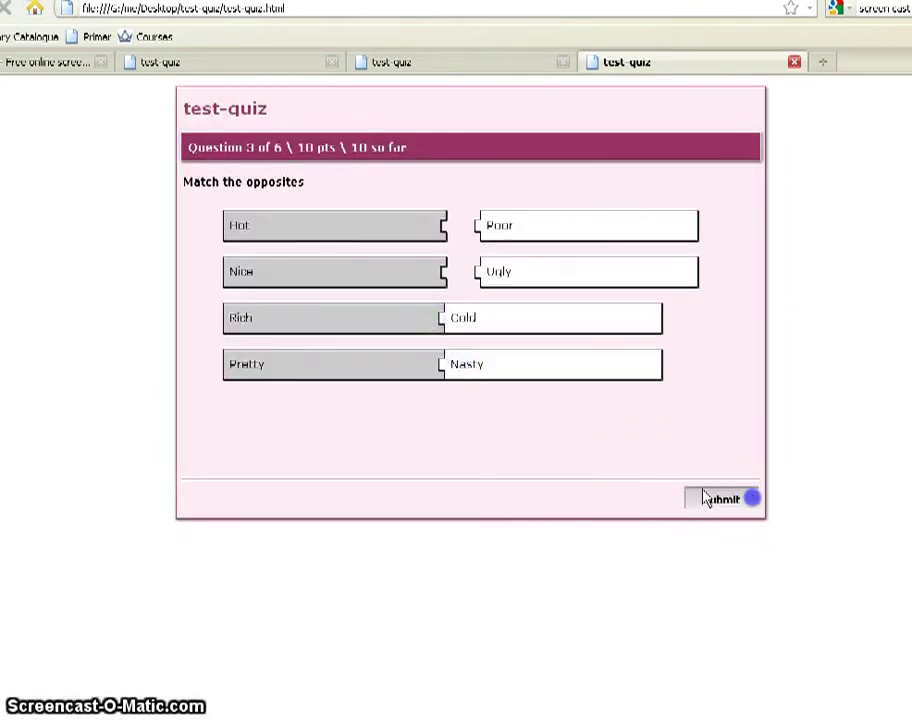
pyautogui.click(510, 372)
pyautogui.moveTo(531, 264); pyautogui.dragTo(413, 265)
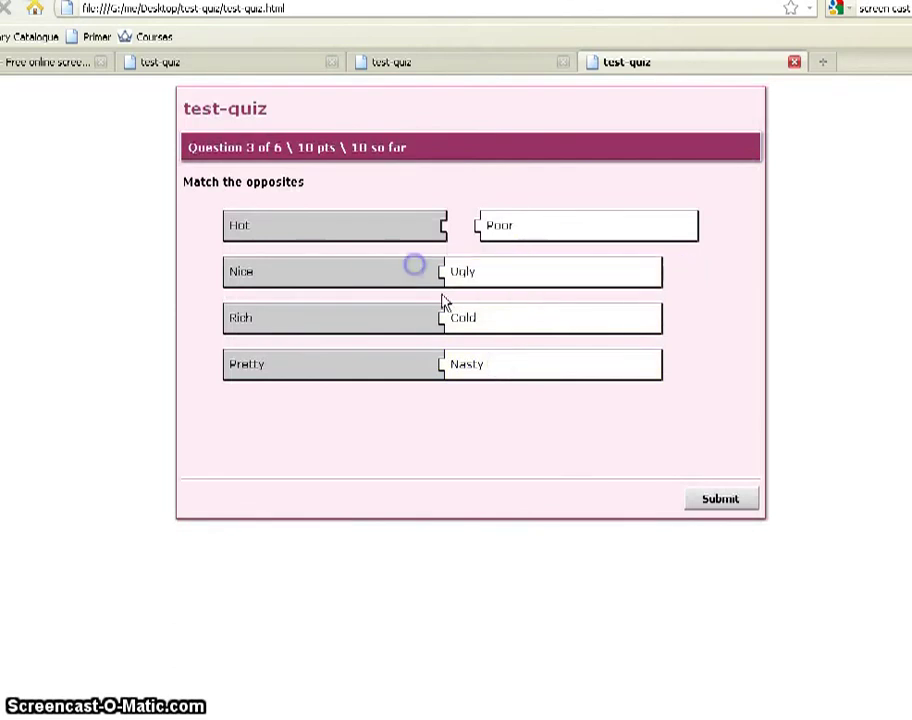
pyautogui.click(715, 503)
pyautogui.click(468, 364)
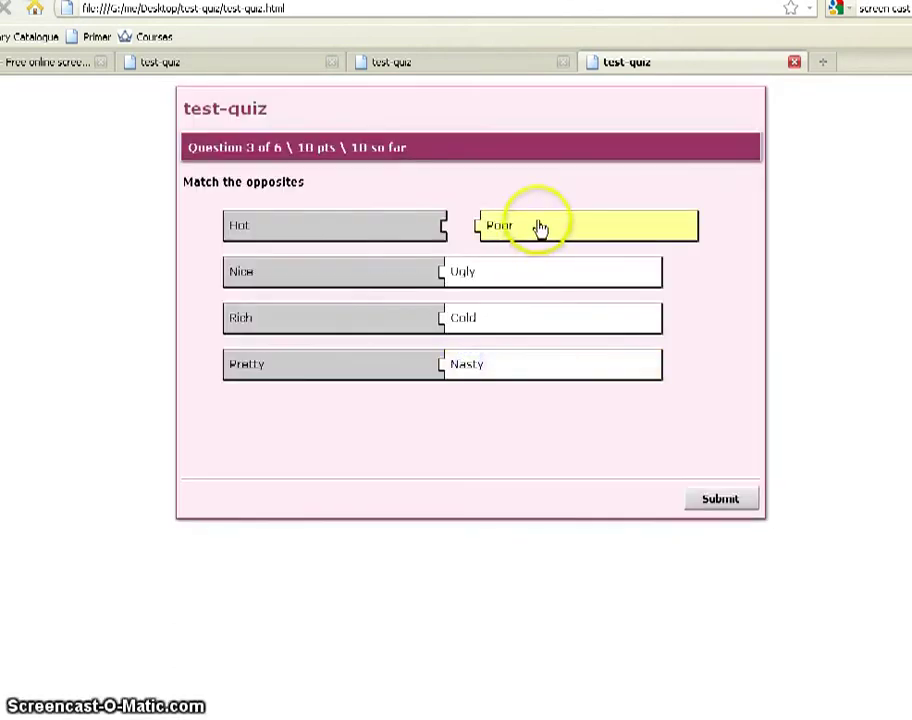
# - Match Poor with Hot, submit question 3, resubmit the same matches on the retry and continue to question 4
pyautogui.moveTo(539, 228); pyautogui.dragTo(435, 227)
pyautogui.click(715, 499)
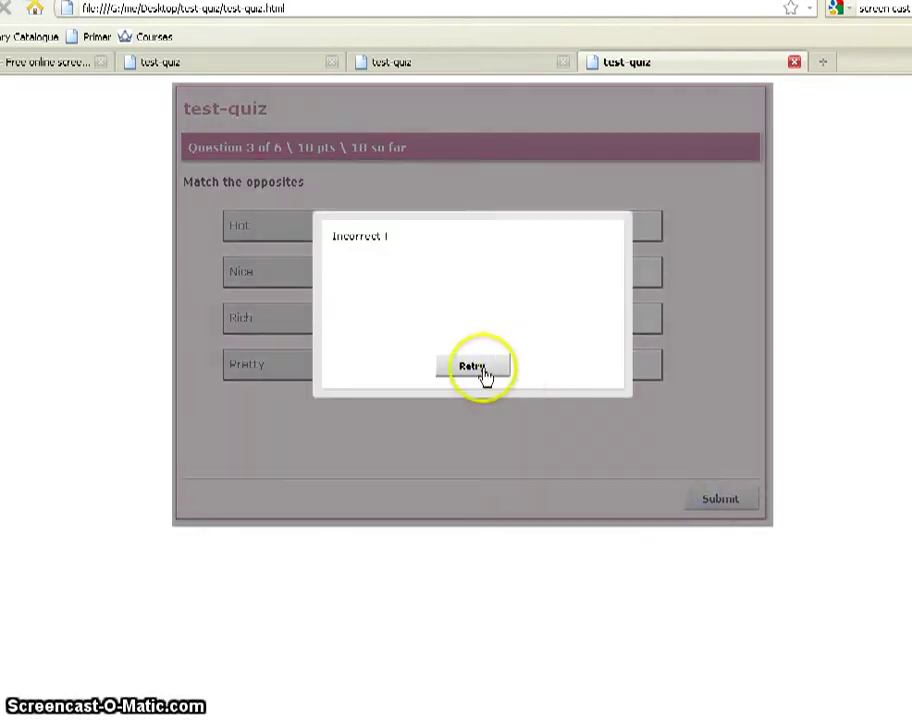
pyautogui.click(480, 368)
pyautogui.click(720, 499)
pyautogui.click(450, 380)
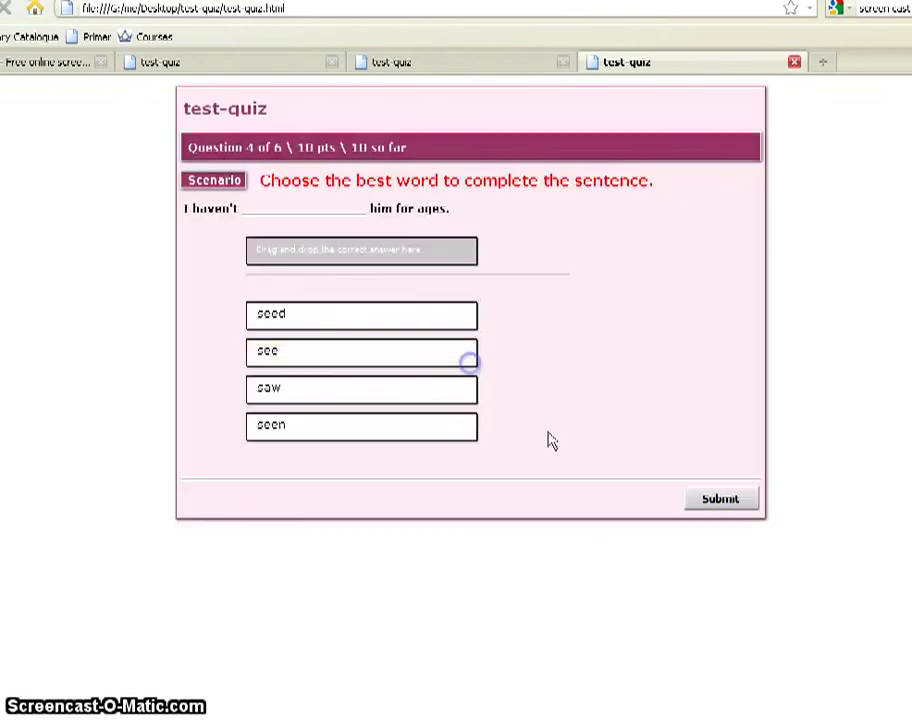
# - Submit "seen" as the answer to question 4 and "Went" for question 5, continuing to question 6
pyautogui.click(733, 503)
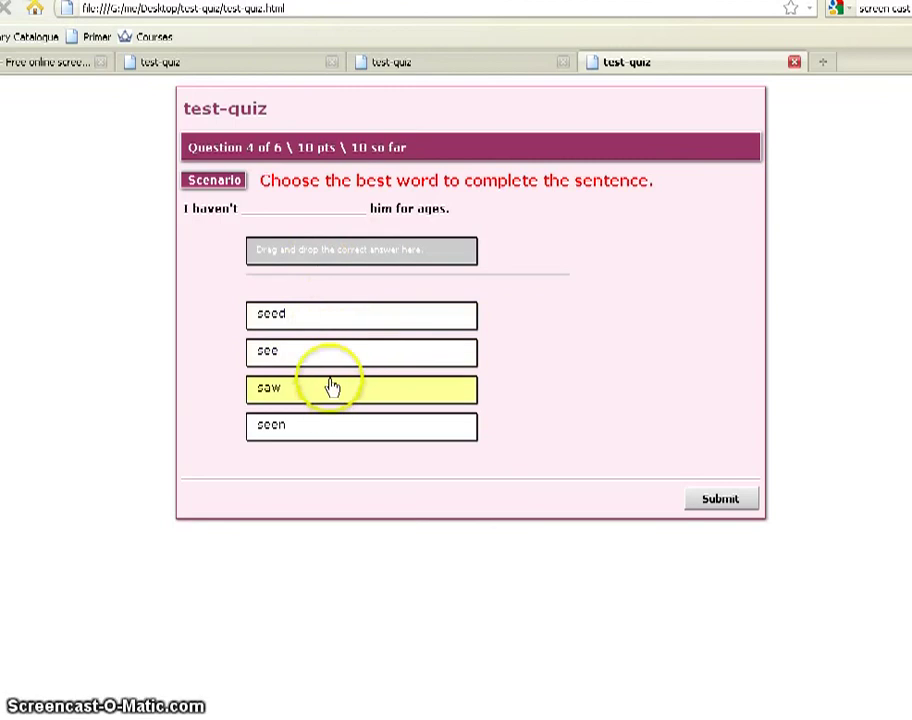
pyautogui.moveTo(356, 427); pyautogui.dragTo(323, 249)
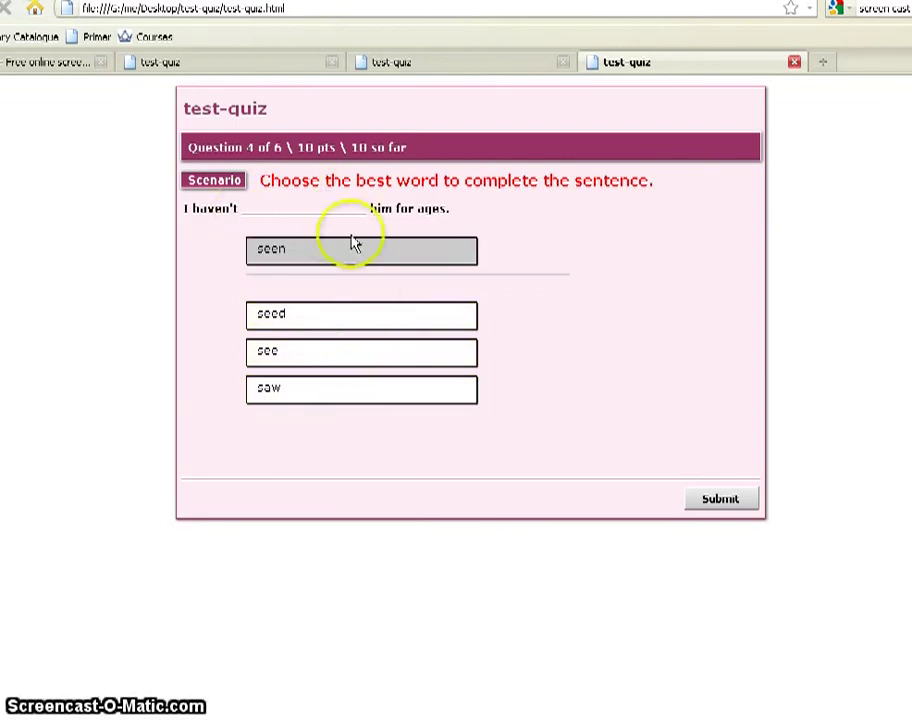
pyautogui.click(724, 500)
pyautogui.click(492, 370)
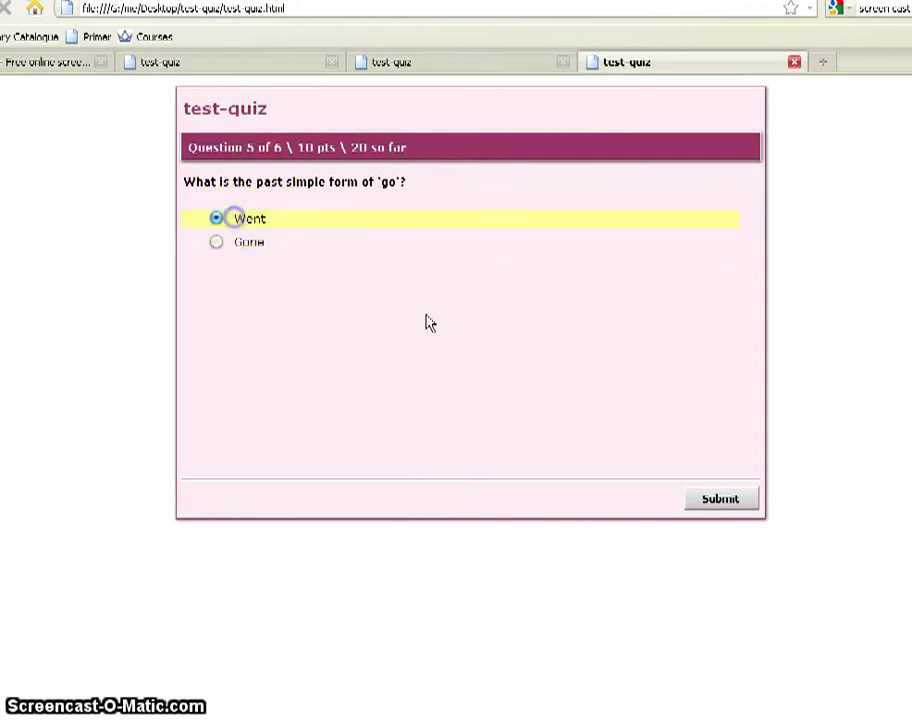
pyautogui.click(721, 500)
pyautogui.click(490, 369)
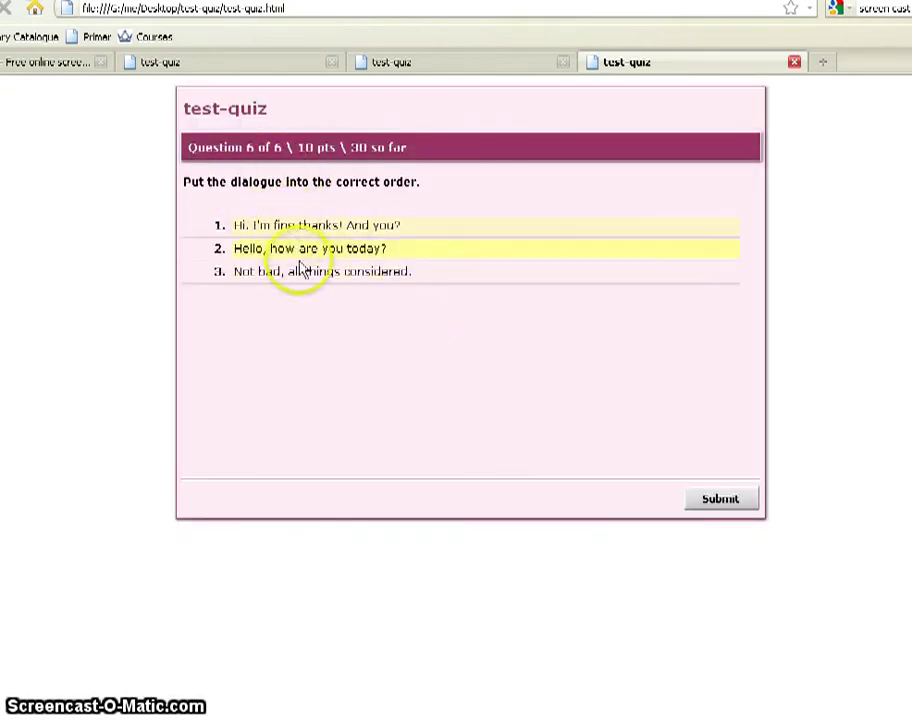
# - Move "Hello, how are you today?" to the first line of the dialogue, submit question 6 and continue to the results
pyautogui.moveTo(342, 252); pyautogui.dragTo(335, 222)
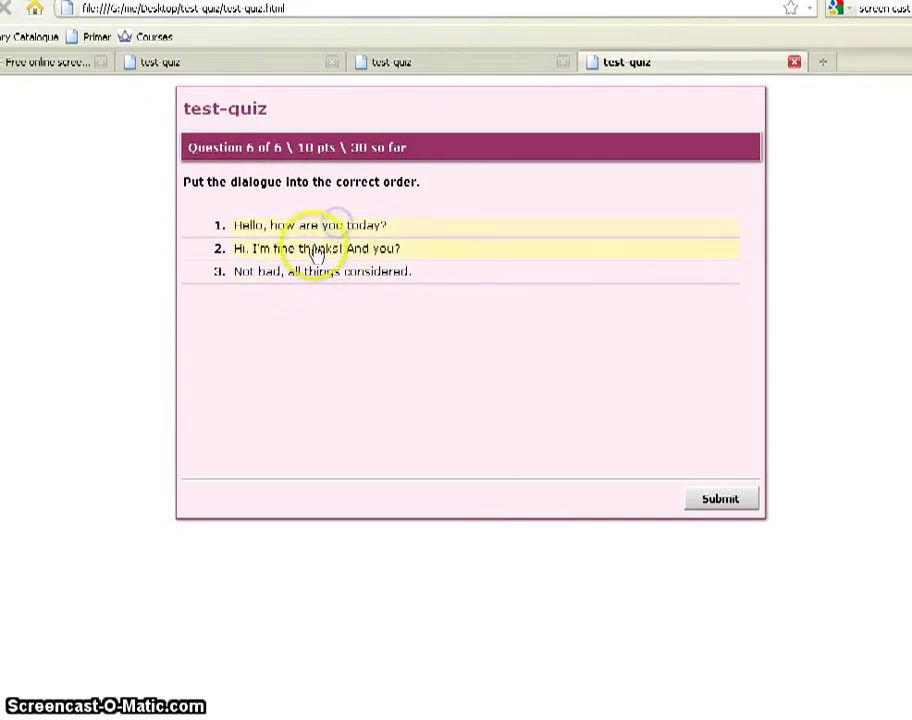
pyautogui.click(733, 503)
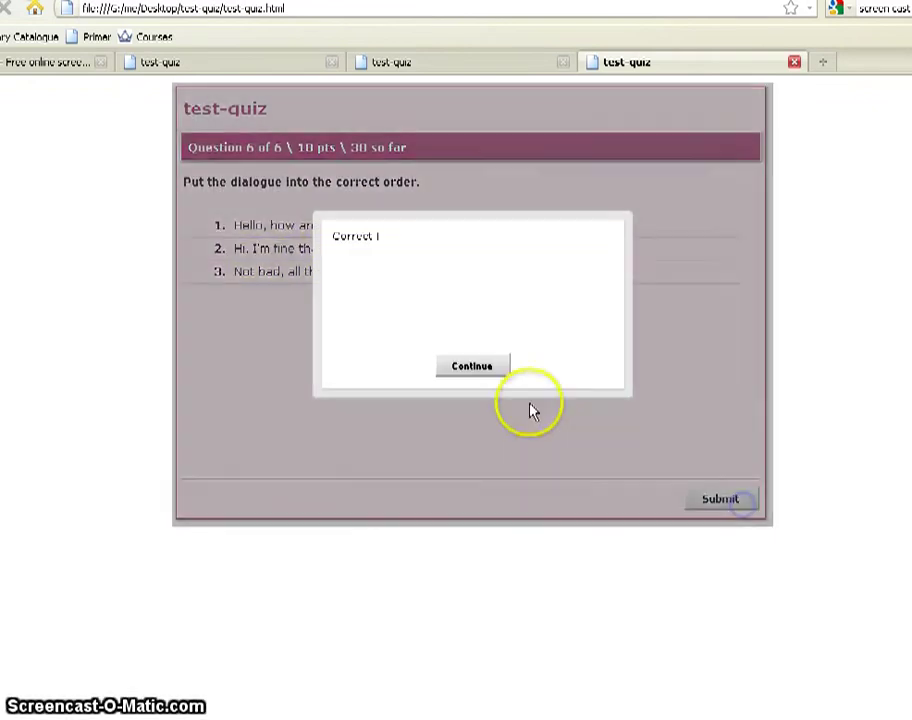
pyautogui.click(484, 372)
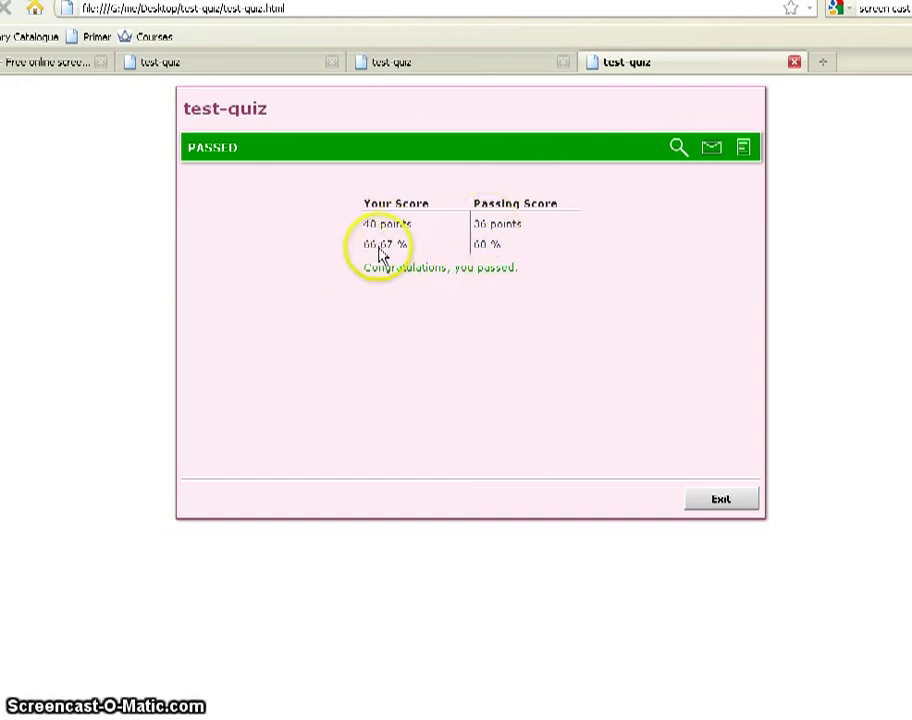
# - Try to exit the quiz, open the Flash Player settings from the security warning and close them unchanged
pyautogui.click(720, 499)
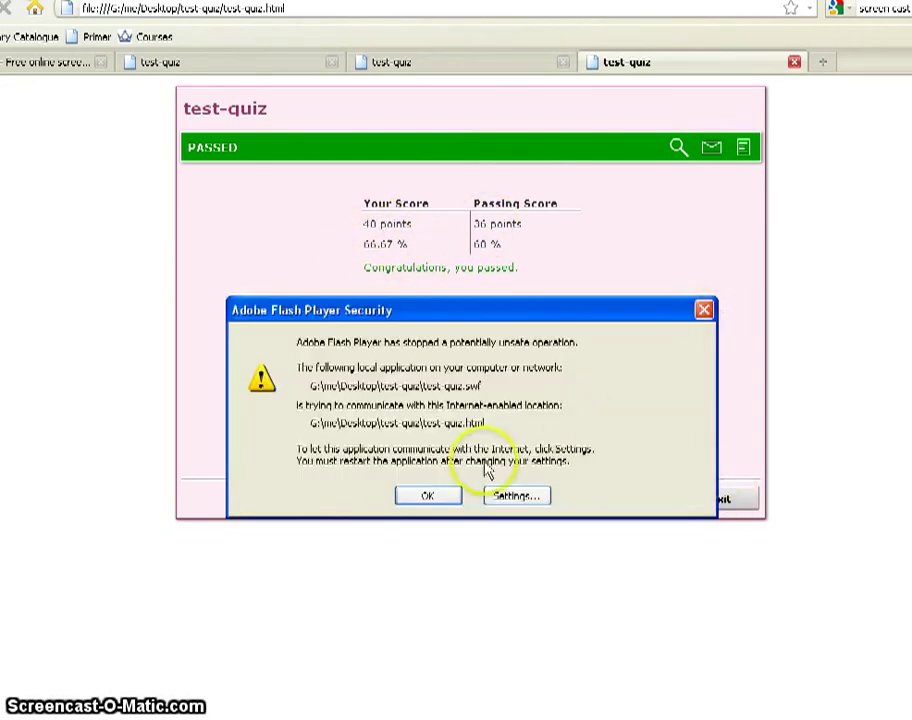
pyautogui.click(516, 496)
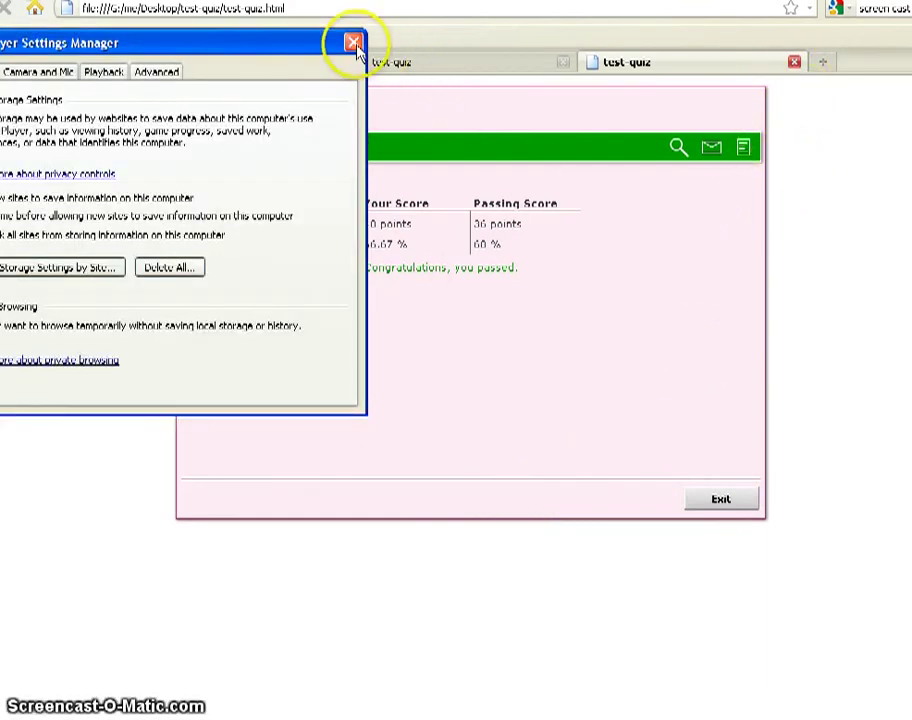
pyautogui.click(353, 43)
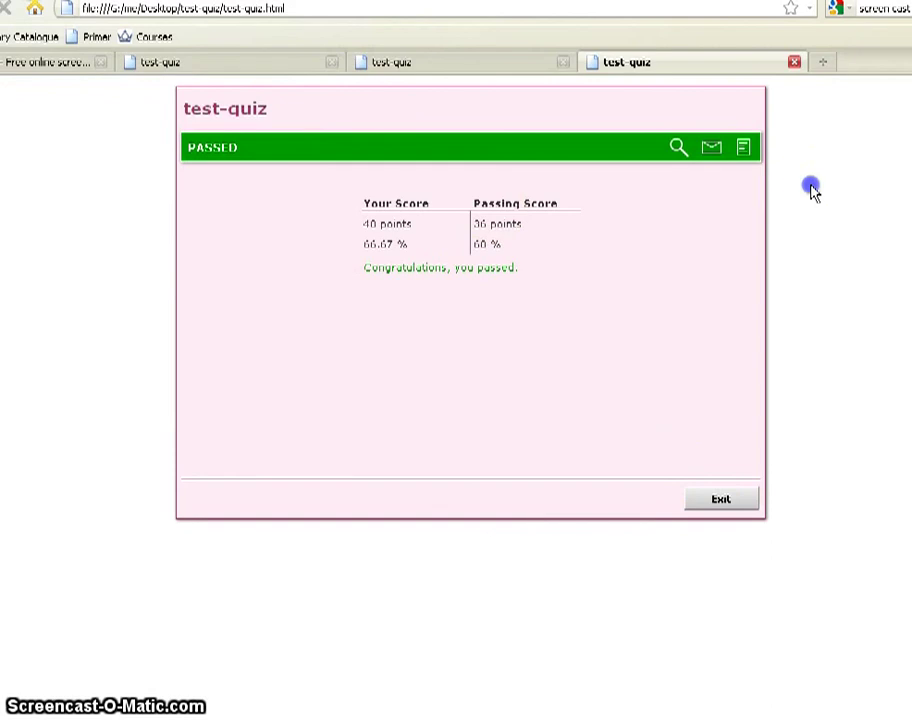